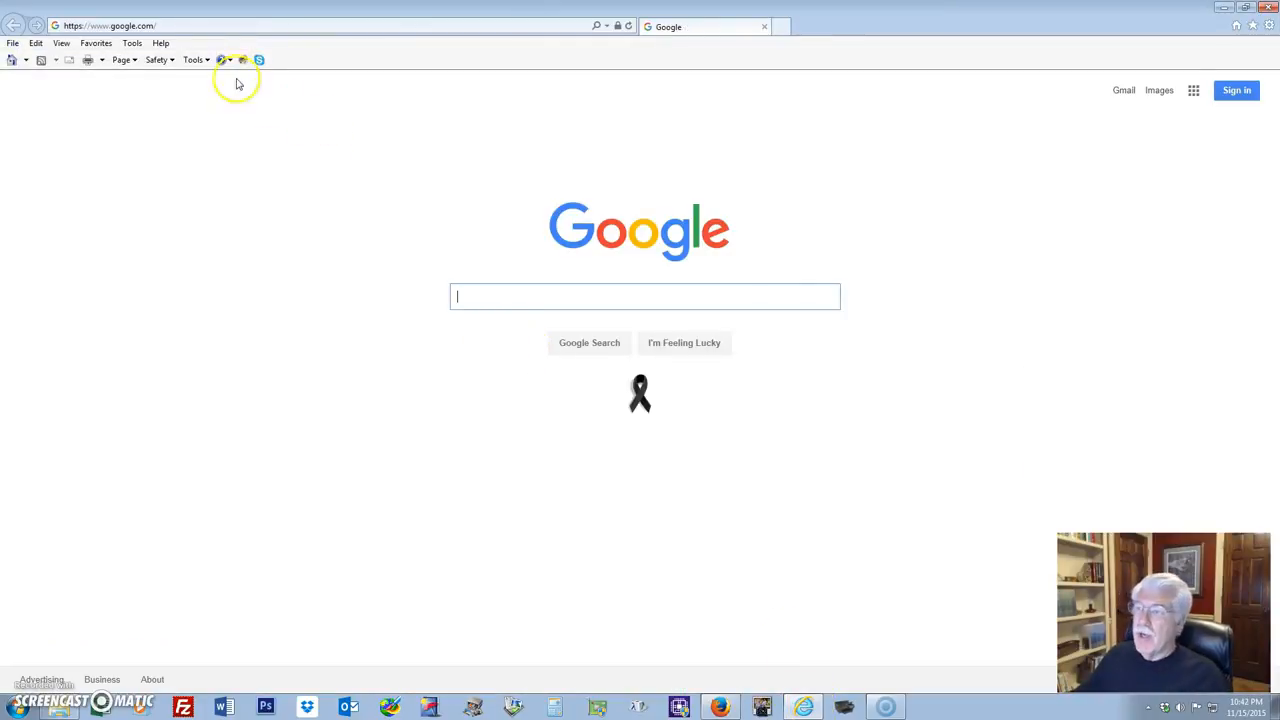
Load laventanaroa.org in Internet Explorer's address bar.
{"action": "left_click", "coordinate": [166, 24]}
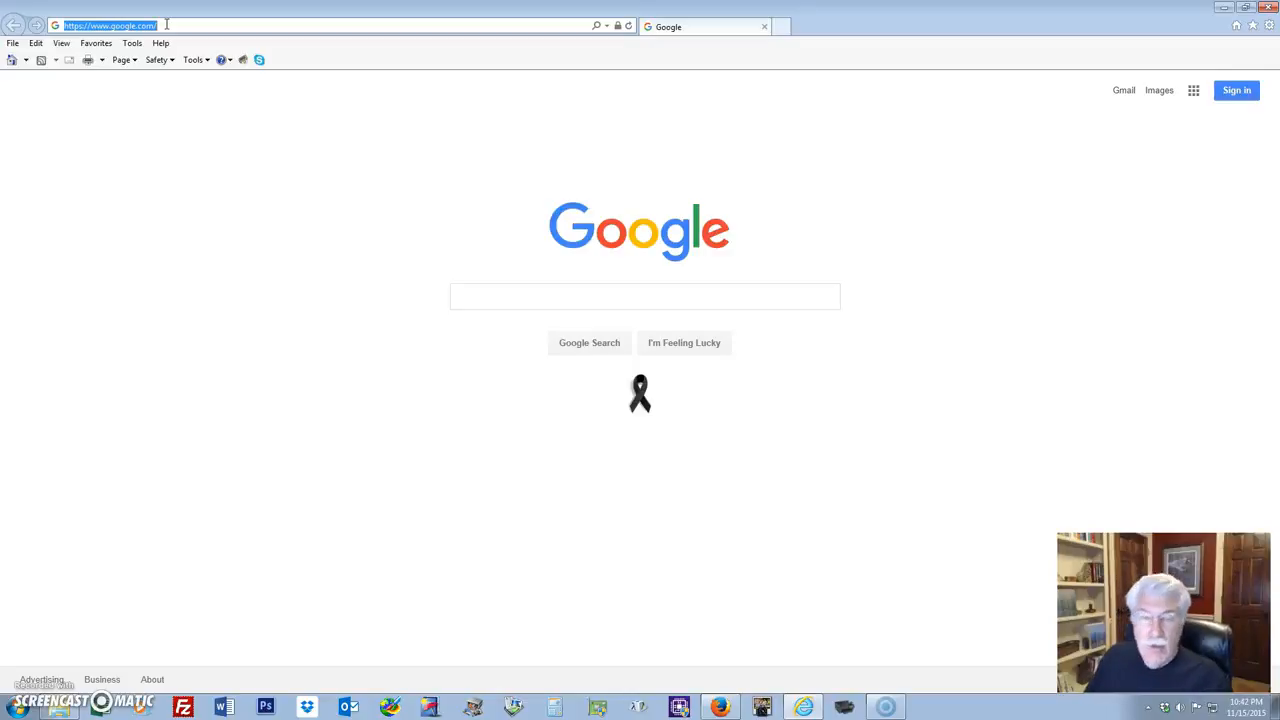
{"action": "type", "text": "laven"}
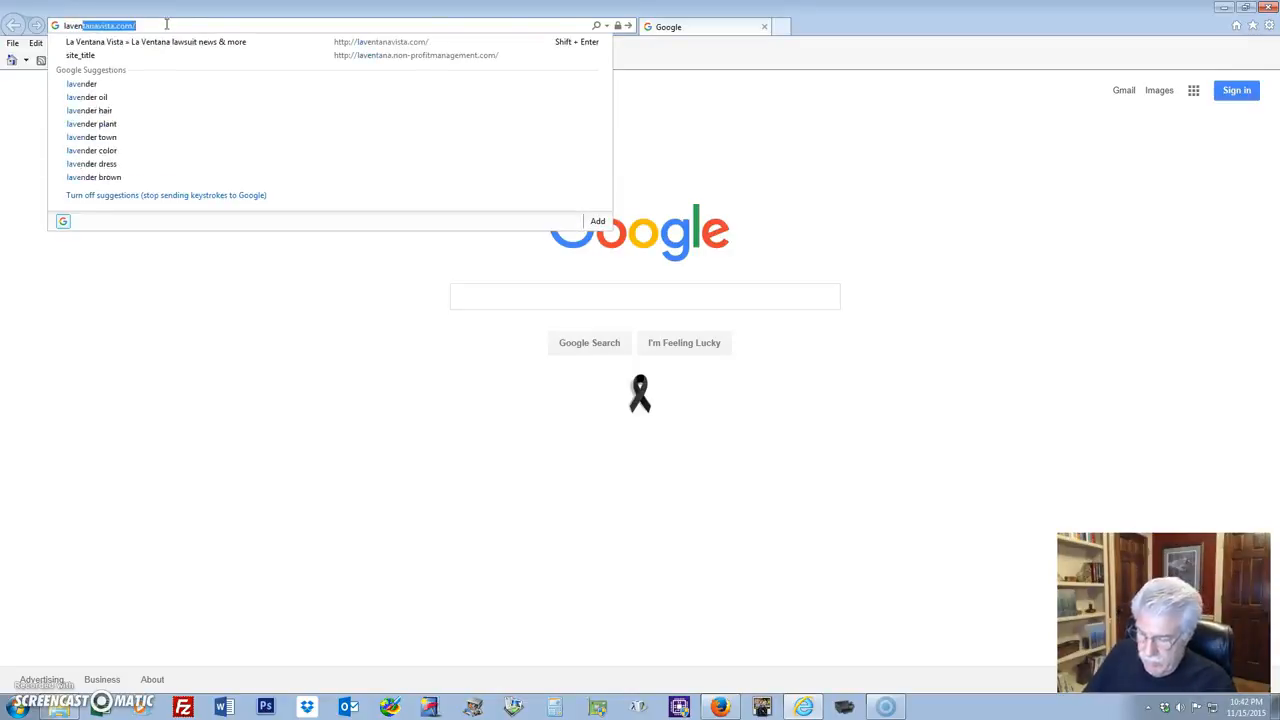
{"action": "type", "text": "tanaroa.org"}
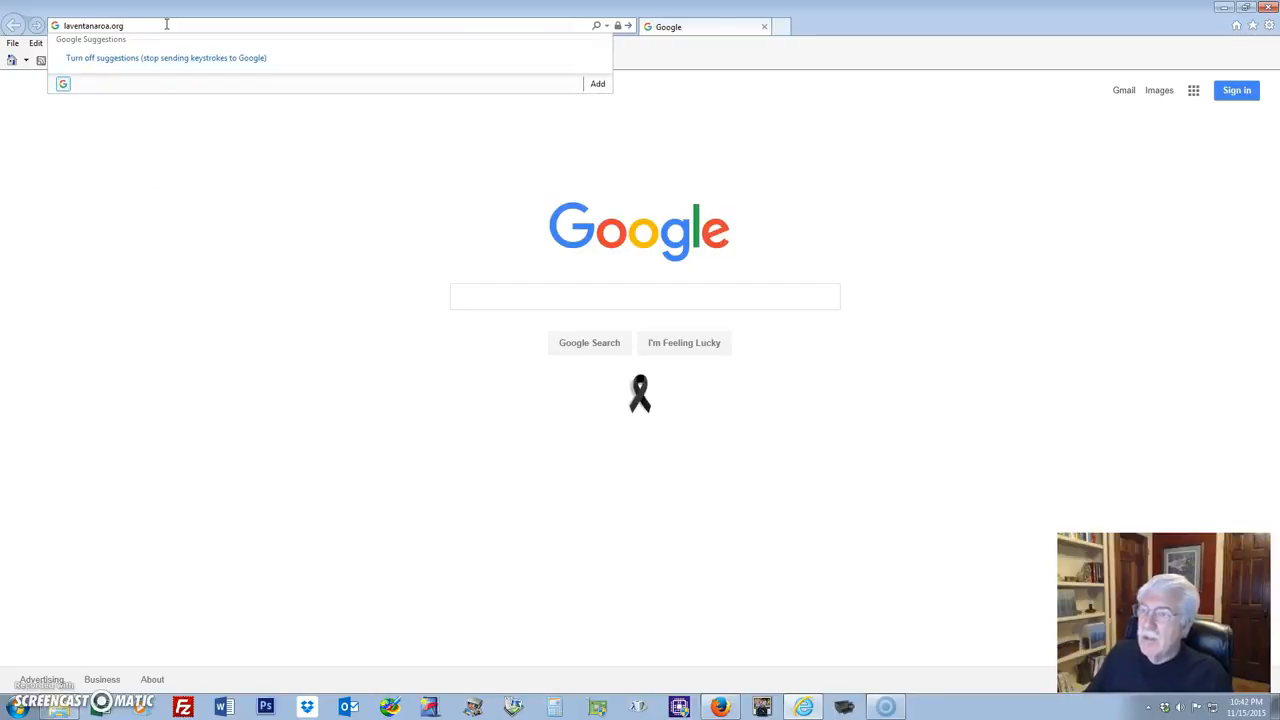
{"action": "key", "text": "Return"}
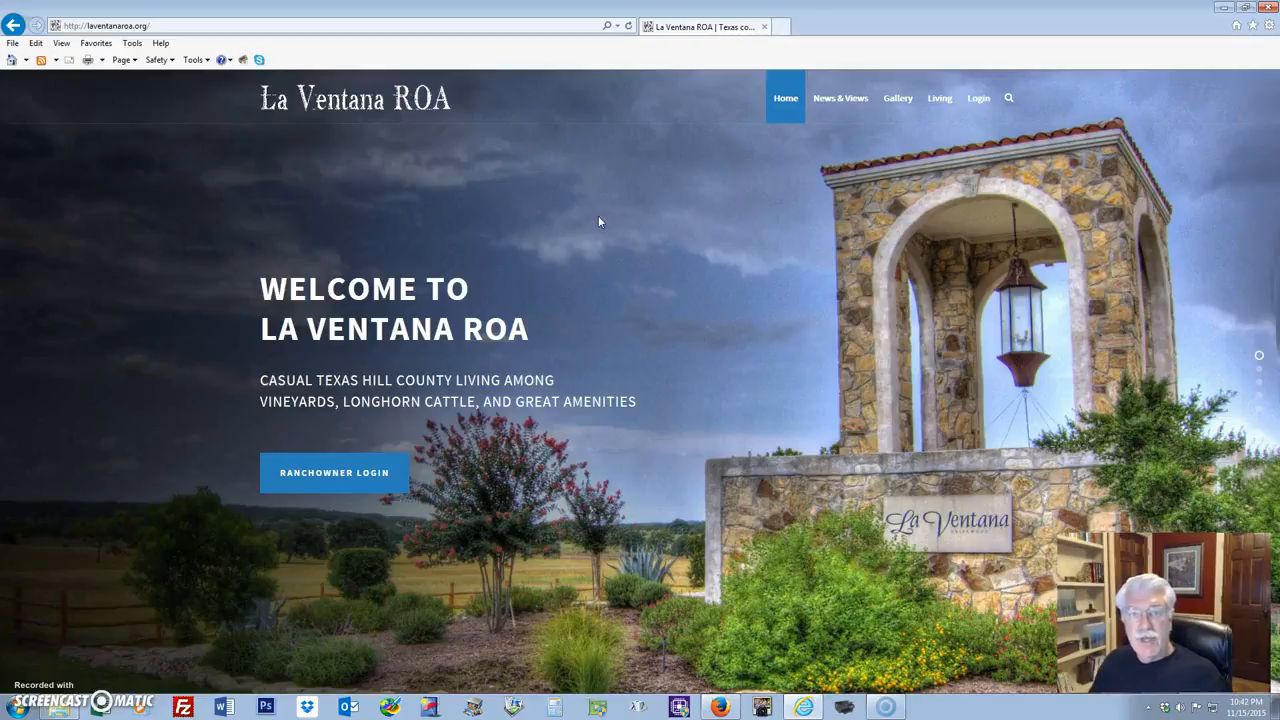
Log in to the La Ventana ROA site with the test account's username and password.
{"action": "mouse_move", "coordinate": [972, 98]}
{"action": "left_click", "coordinate": [975, 133]}
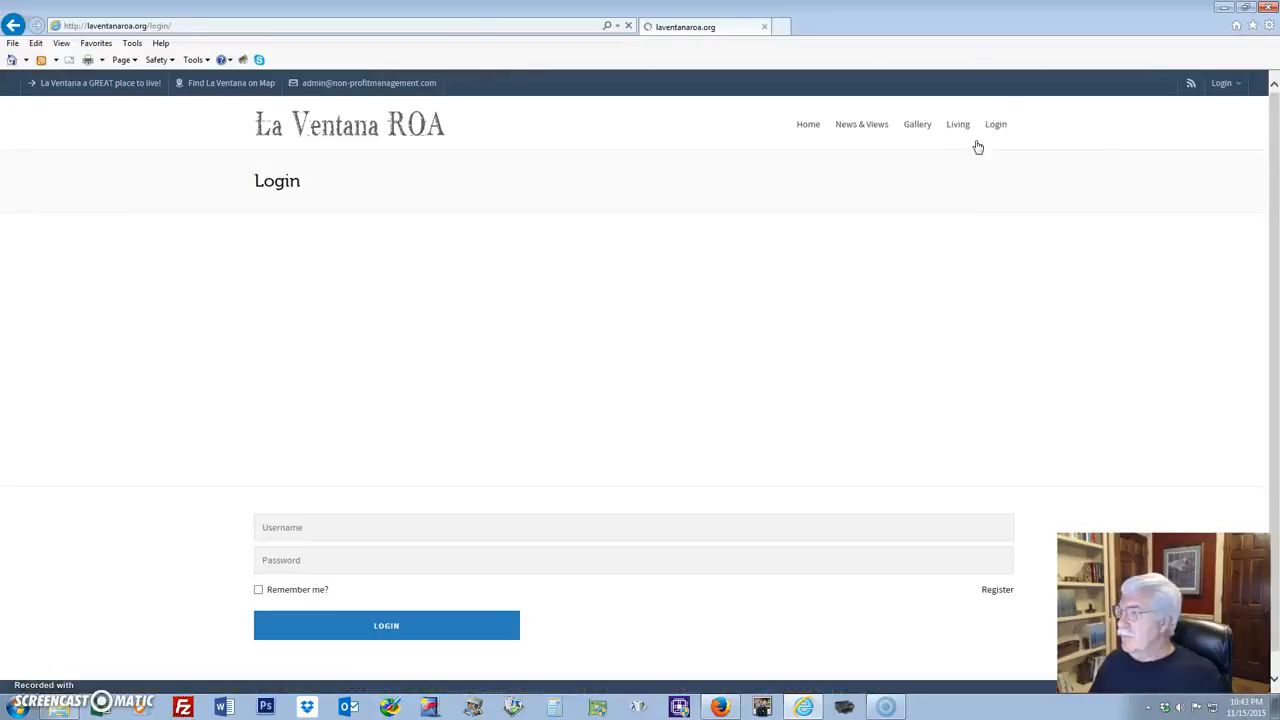
{"action": "left_click", "coordinate": [520, 288]}
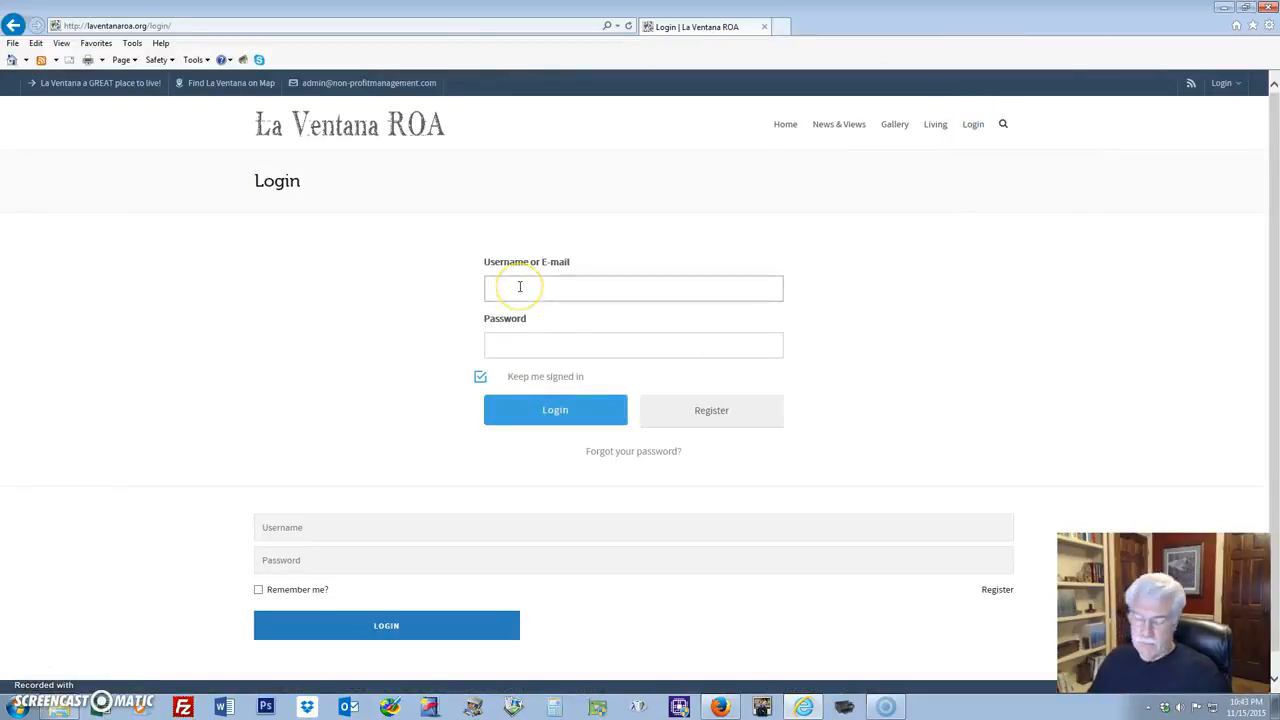
{"action": "type", "text": "Test"}
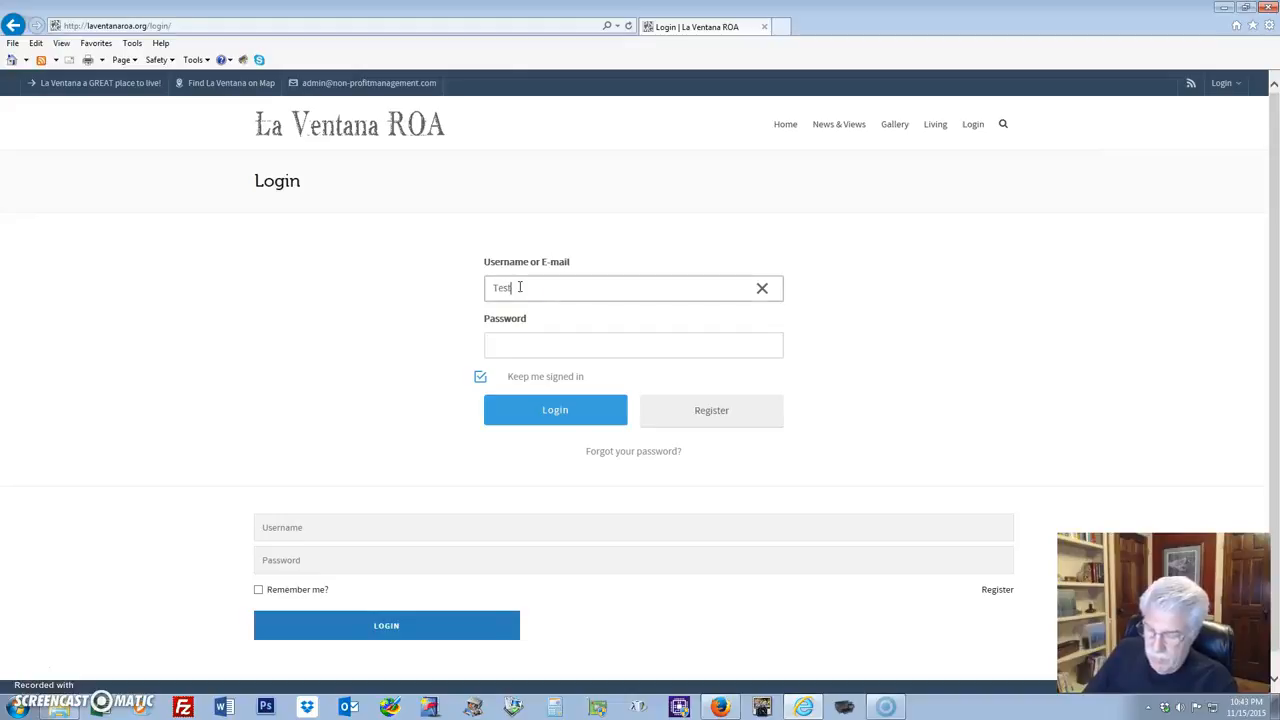
{"action": "type", "text": "1234"}
{"action": "left_click", "coordinate": [526, 344]}
{"action": "type", "text": "Test1234"}
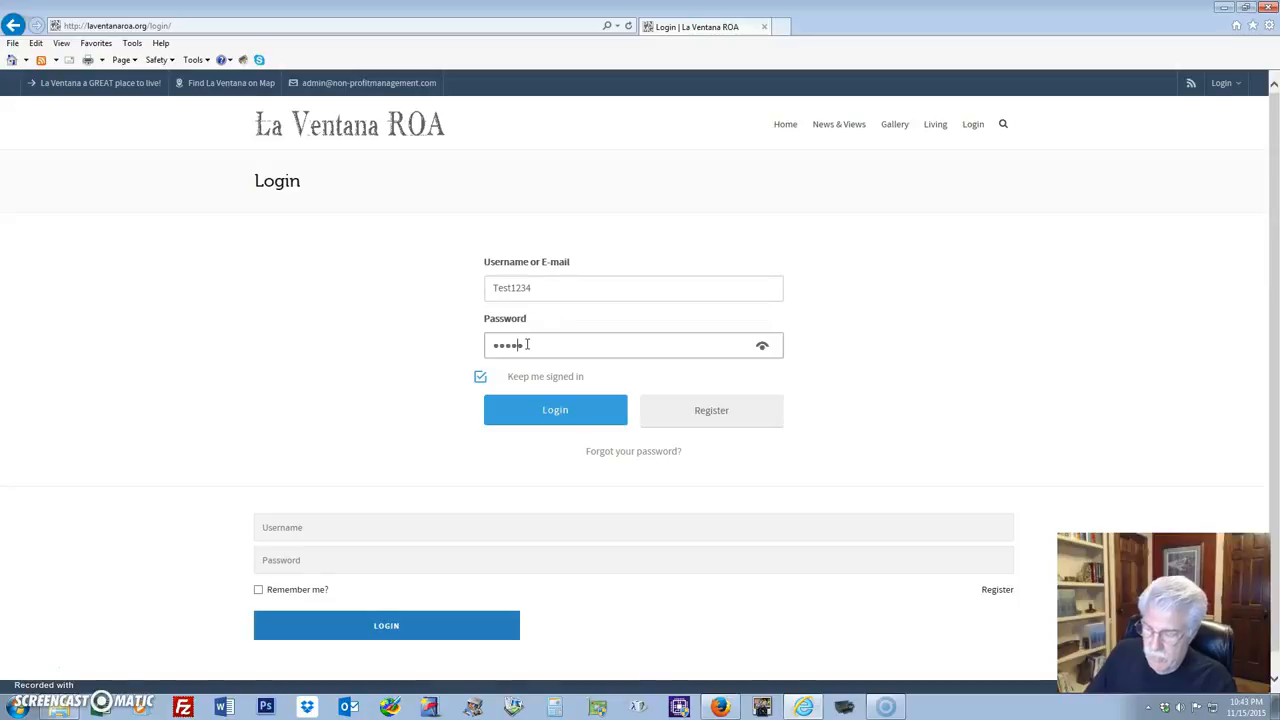
{"action": "left_click", "coordinate": [519, 410]}
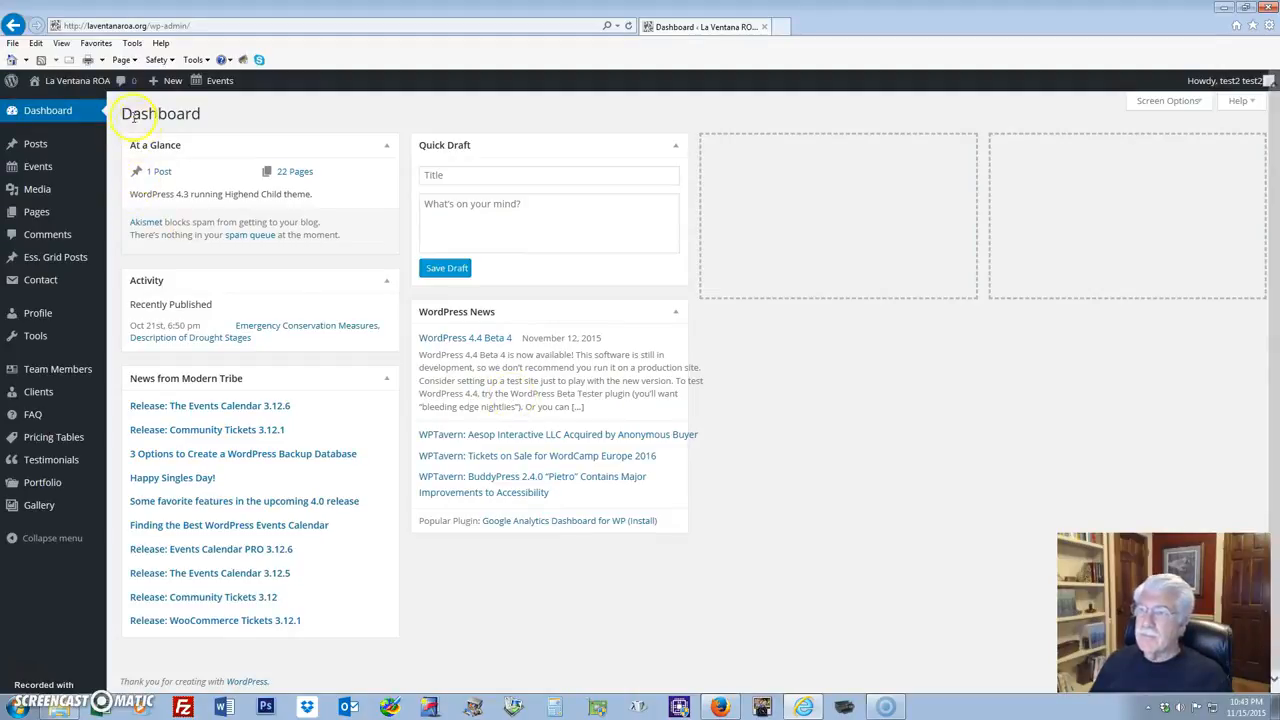
{"action": "mouse_move", "coordinate": [80, 89]}
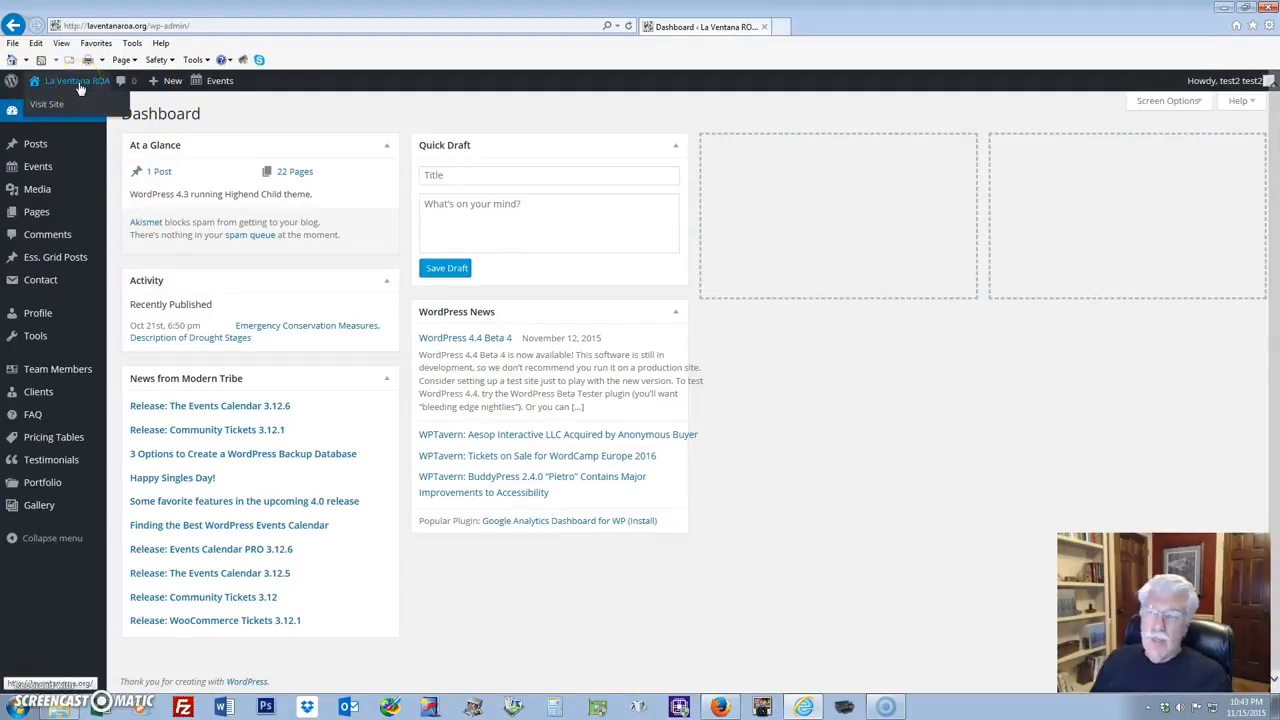
{"action": "left_click", "coordinate": [64, 102]}
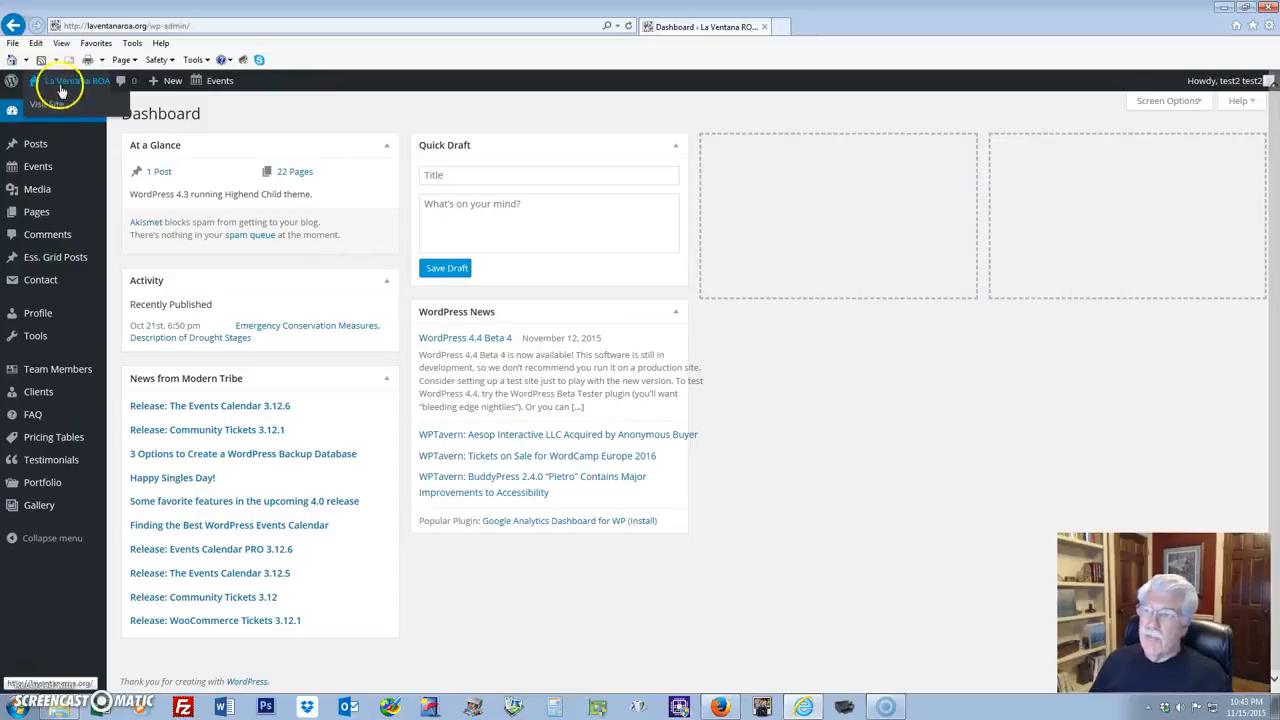
{"action": "left_click", "coordinate": [65, 87]}
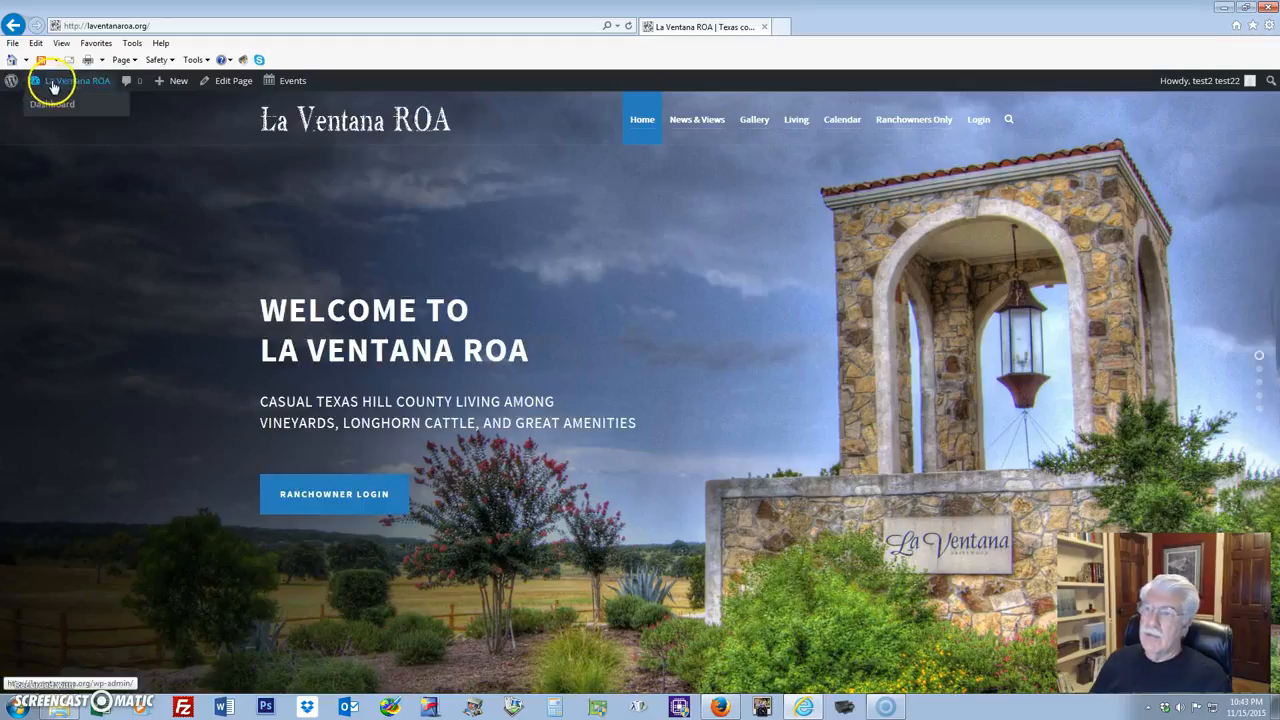
{"action": "left_click", "coordinate": [52, 106]}
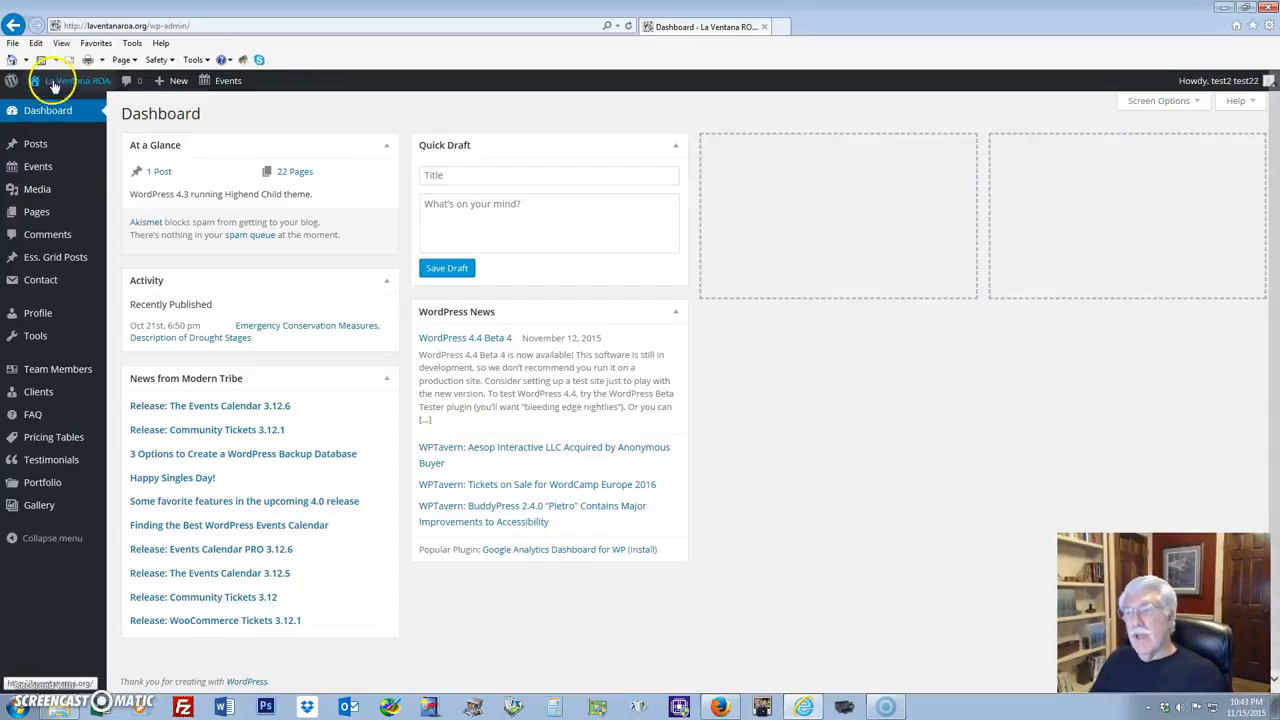
{"action": "mouse_move", "coordinate": [68, 84]}
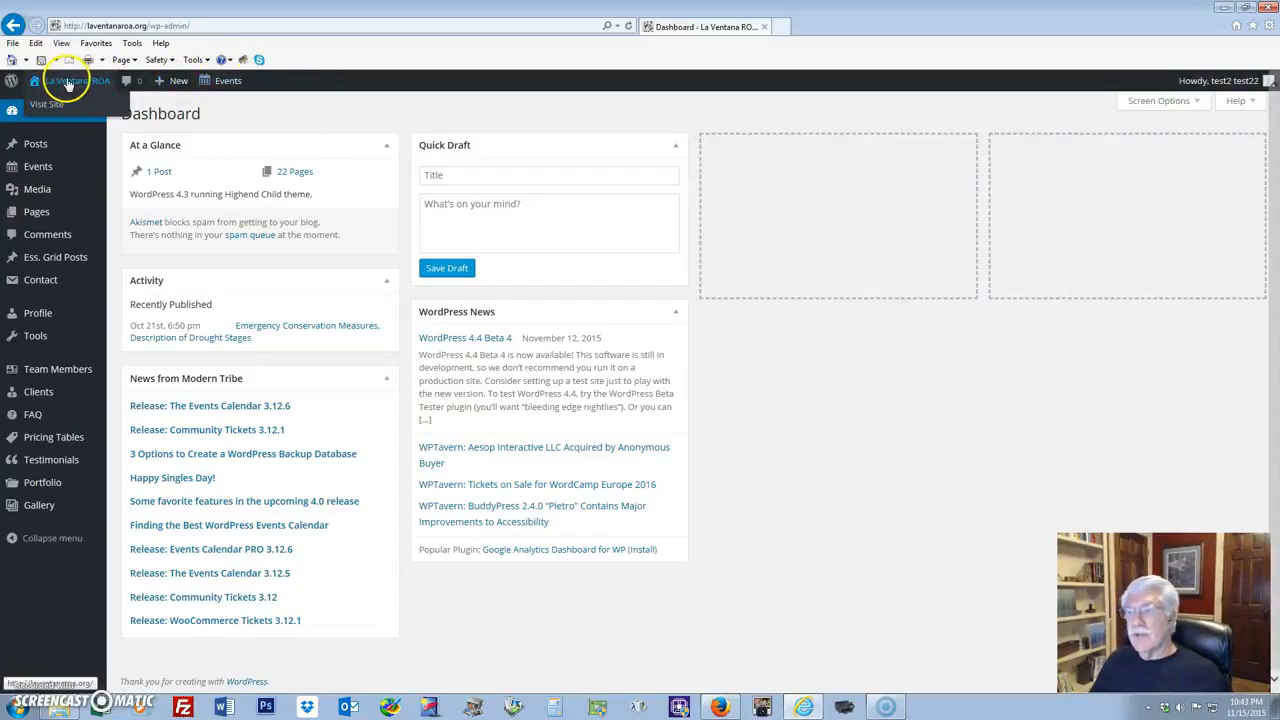
{"action": "left_click", "coordinate": [48, 105]}
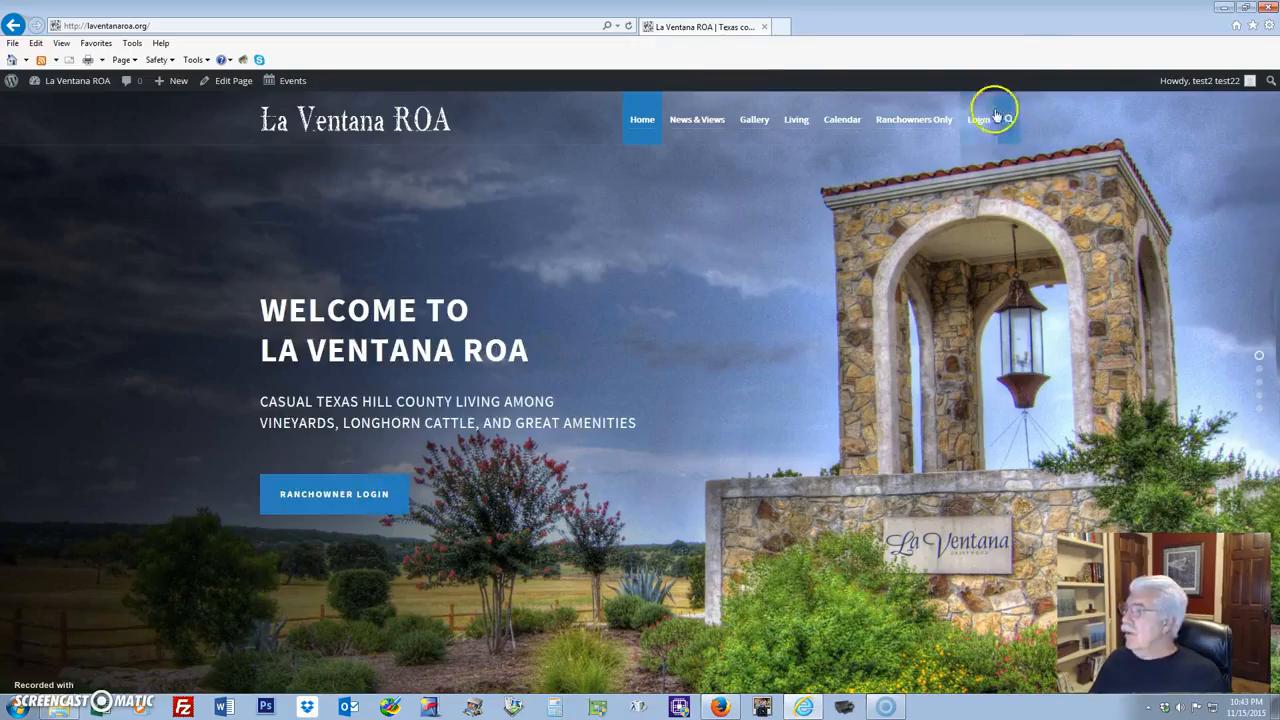
{"action": "mouse_move", "coordinate": [982, 120]}
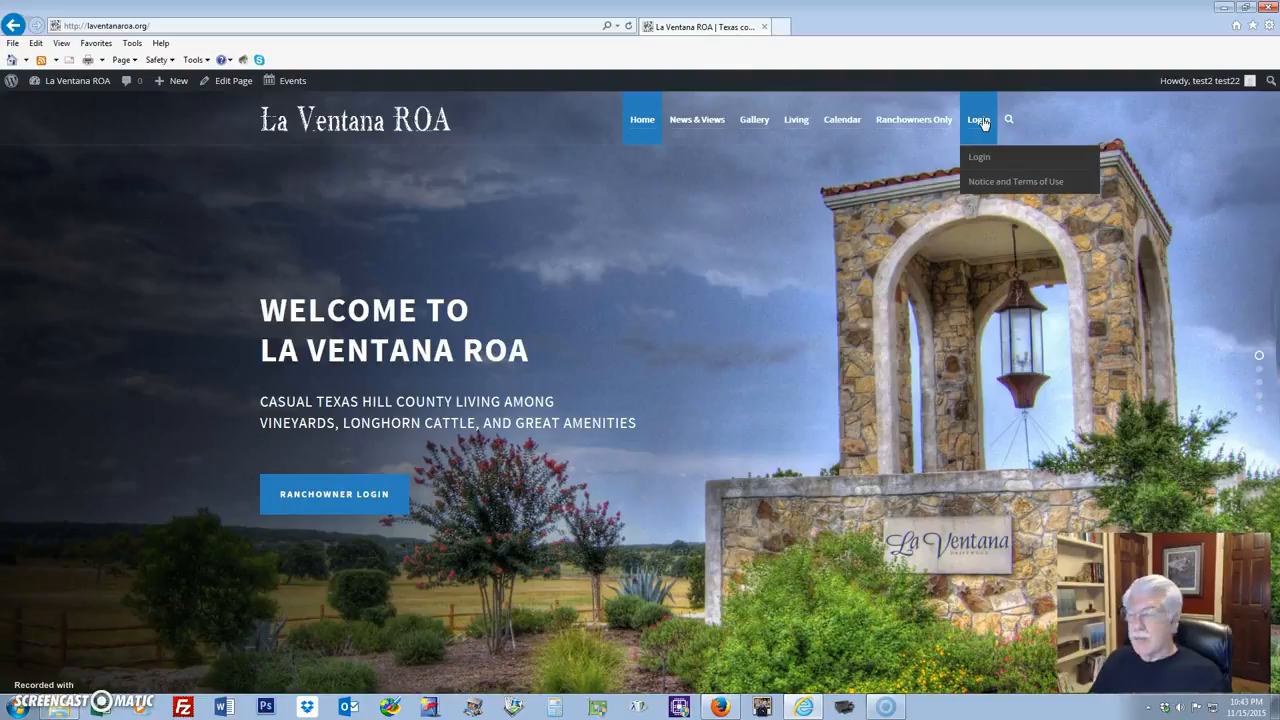
{"action": "left_click", "coordinate": [980, 158]}
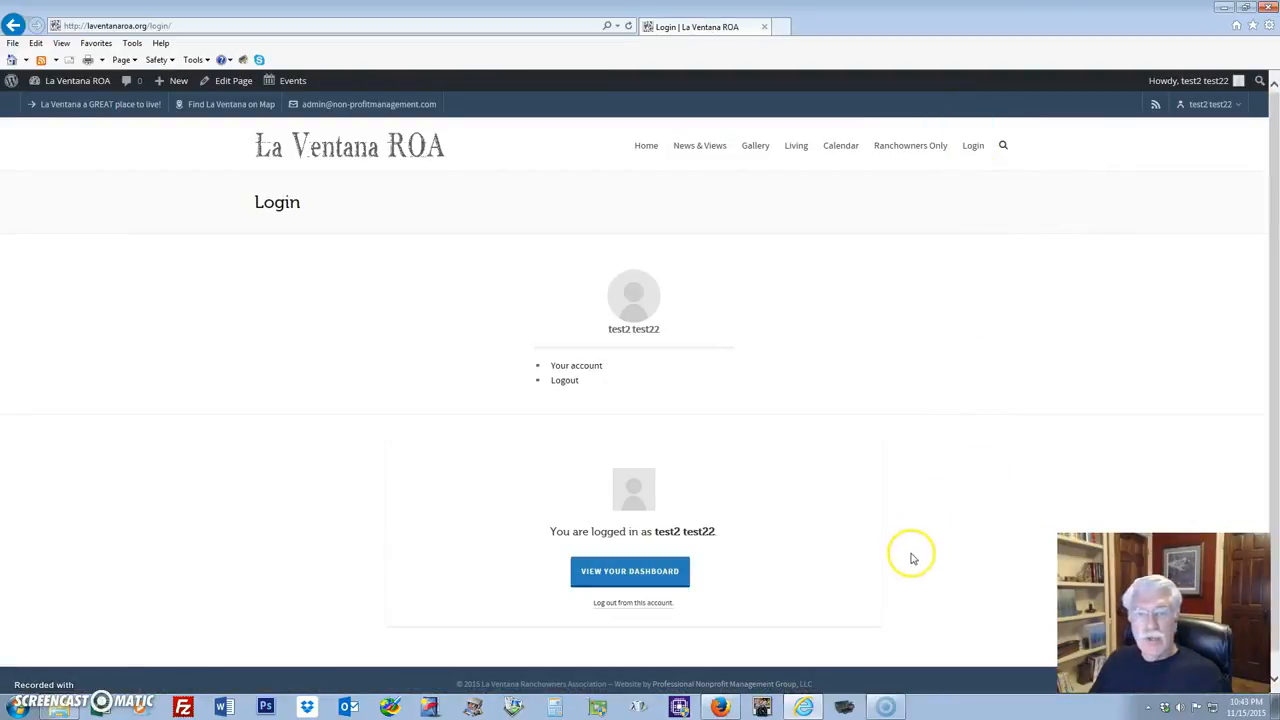
{"action": "left_click", "coordinate": [603, 578]}
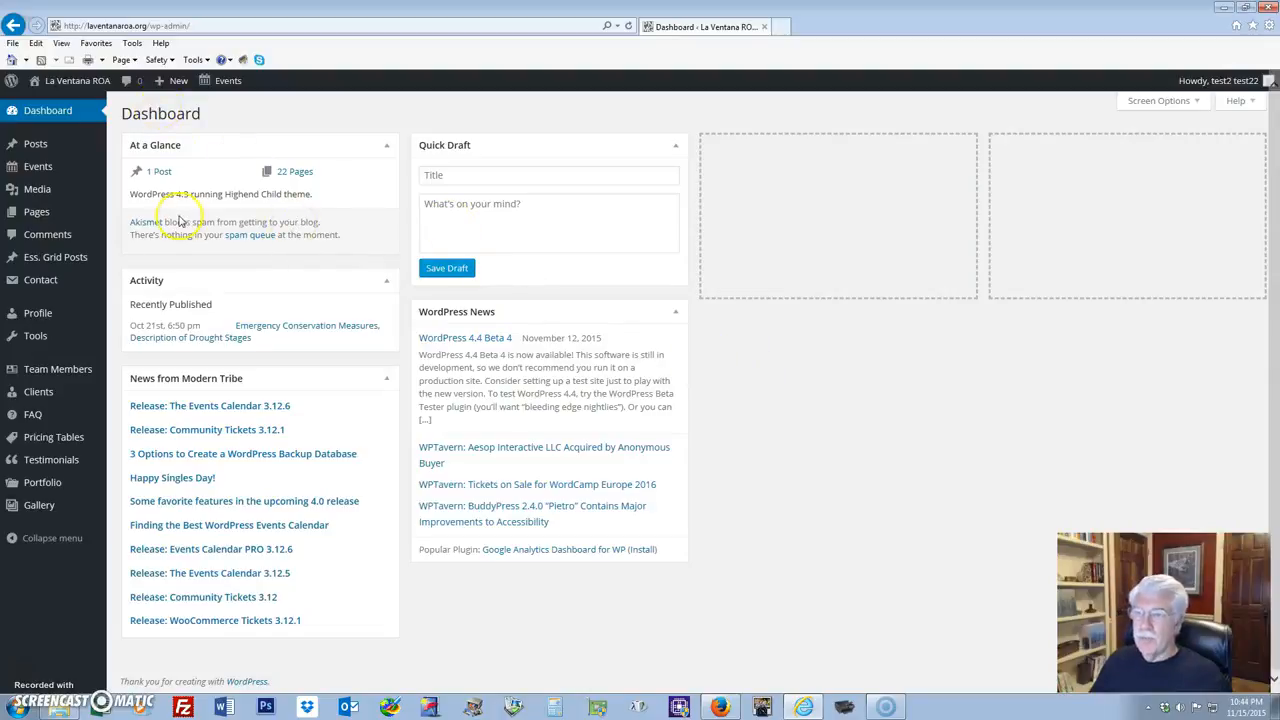
Start a new event from the Events menu's Add New option.
{"action": "mouse_move", "coordinate": [27, 168]}
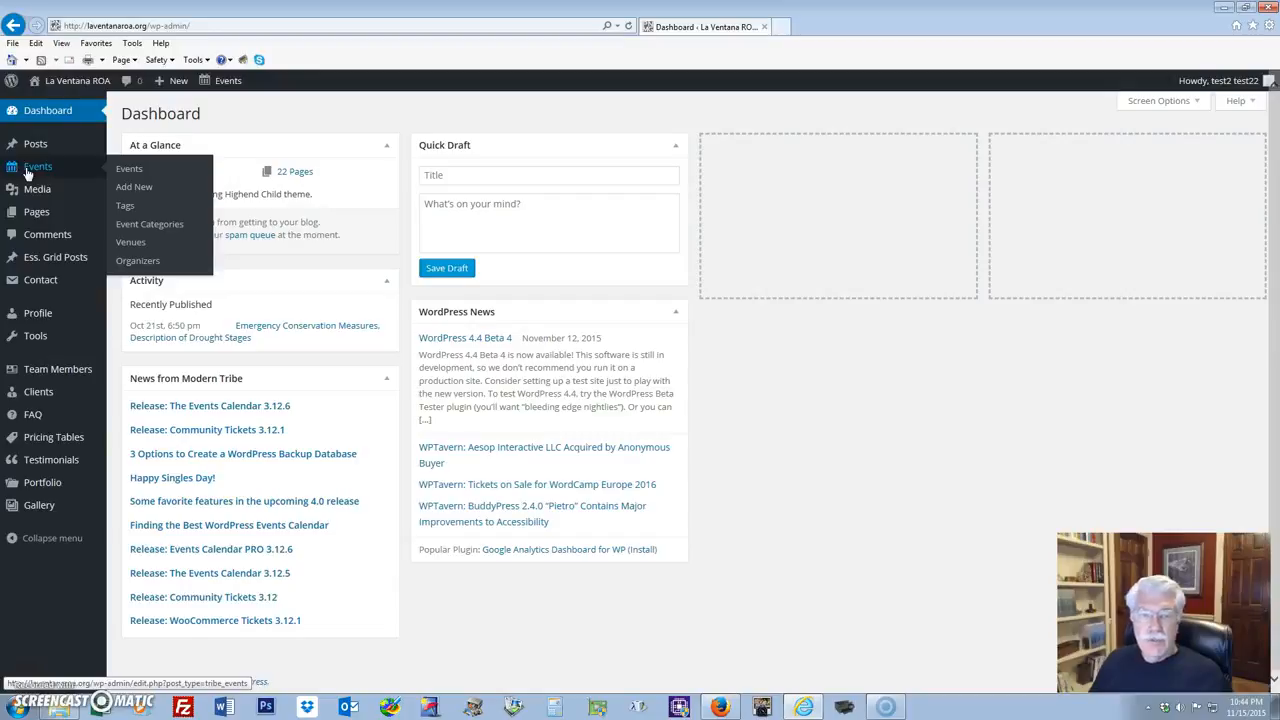
{"action": "left_click", "coordinate": [28, 170]}
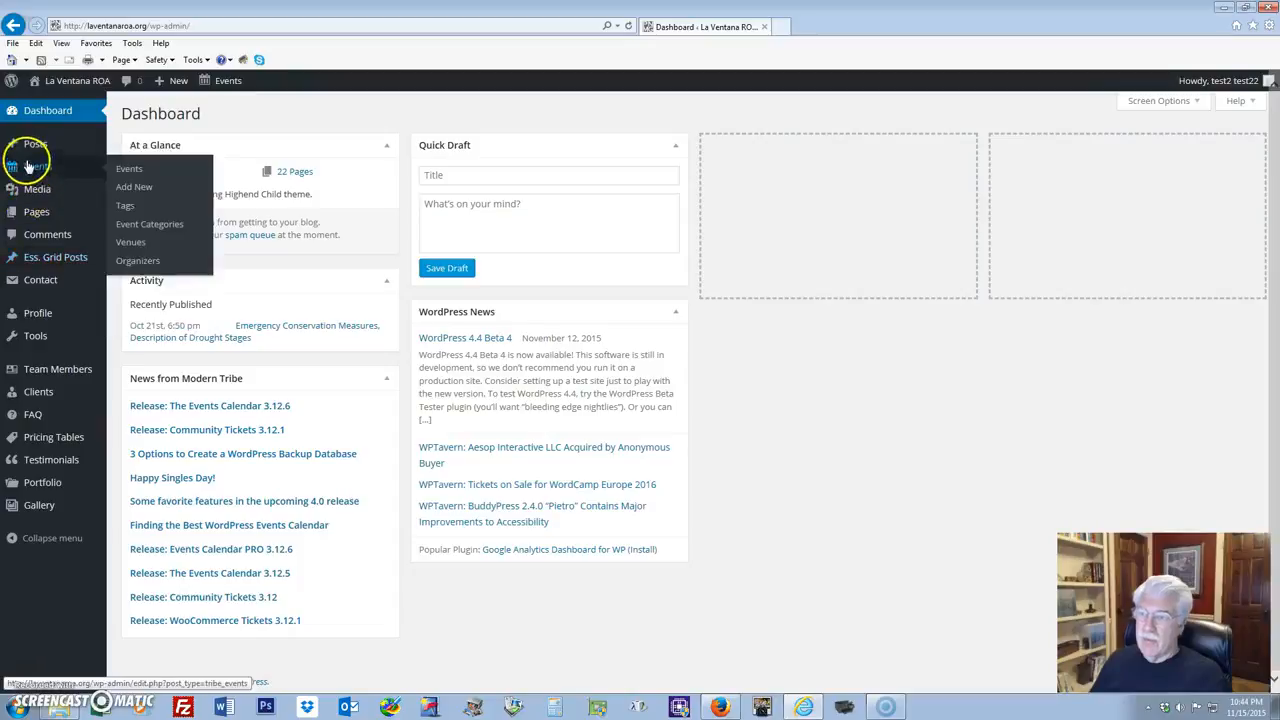
{"action": "mouse_move", "coordinate": [45, 175]}
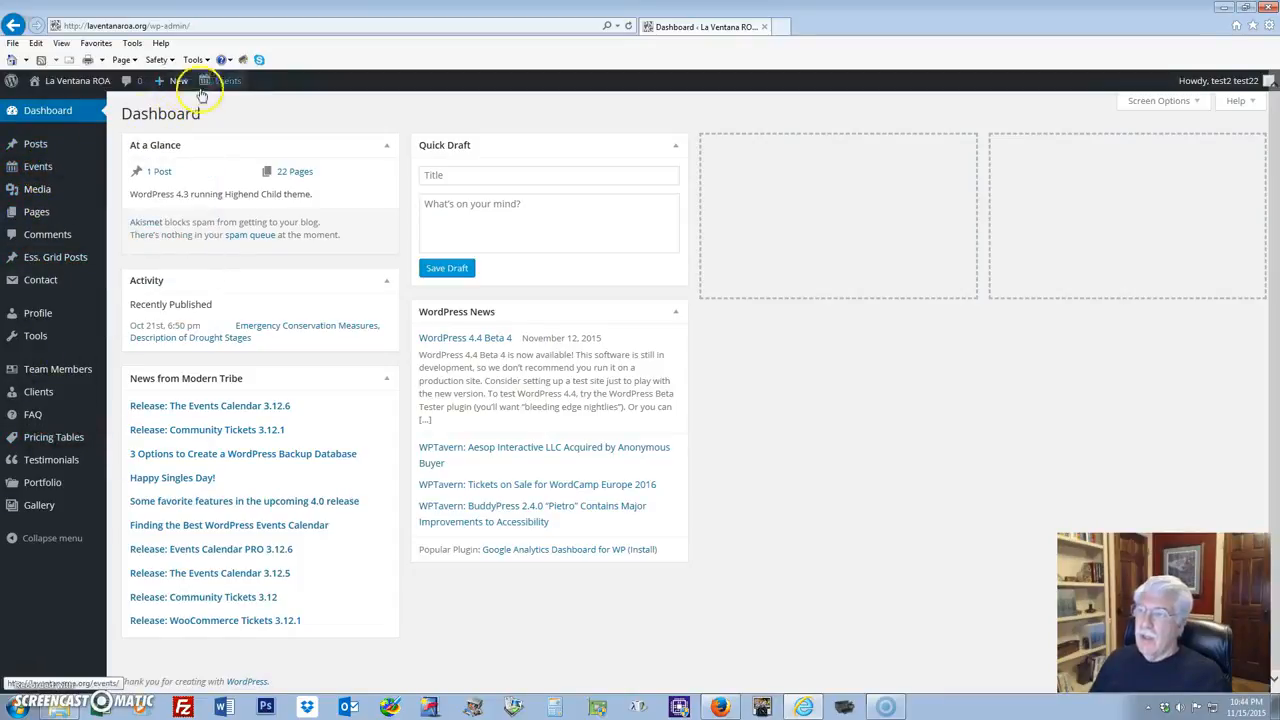
{"action": "mouse_move", "coordinate": [82, 84]}
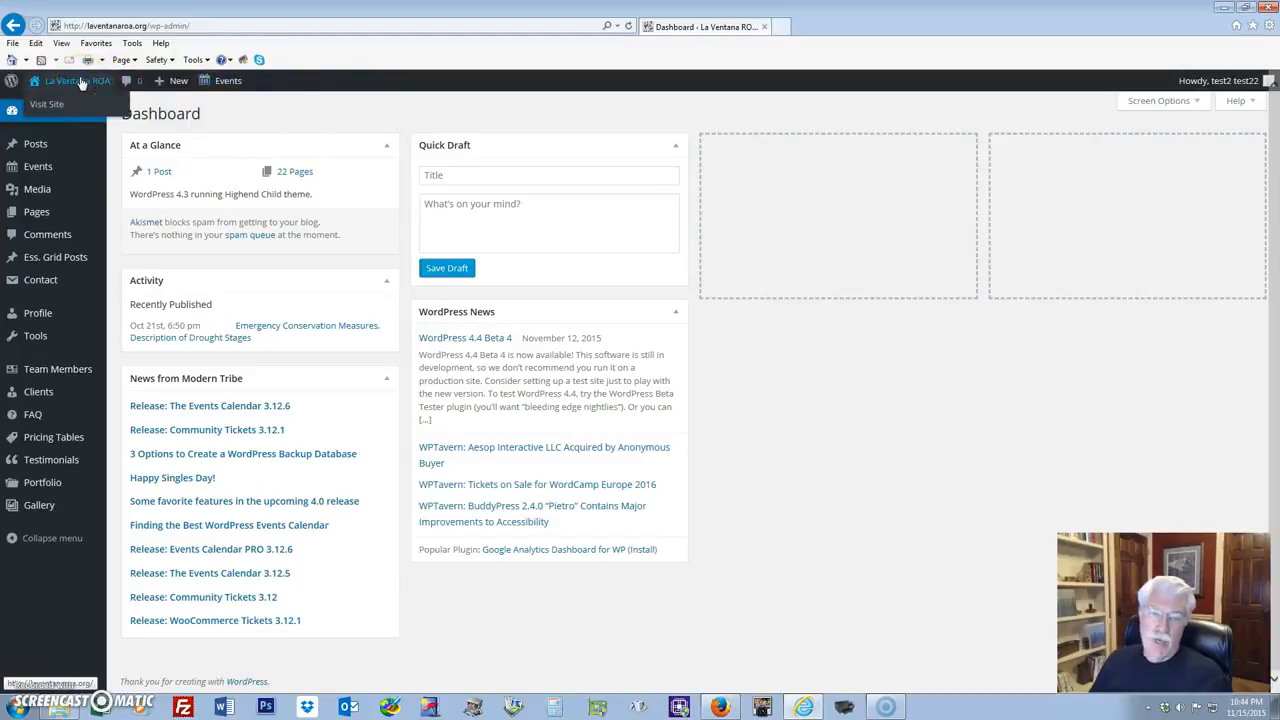
{"action": "mouse_move", "coordinate": [224, 82]}
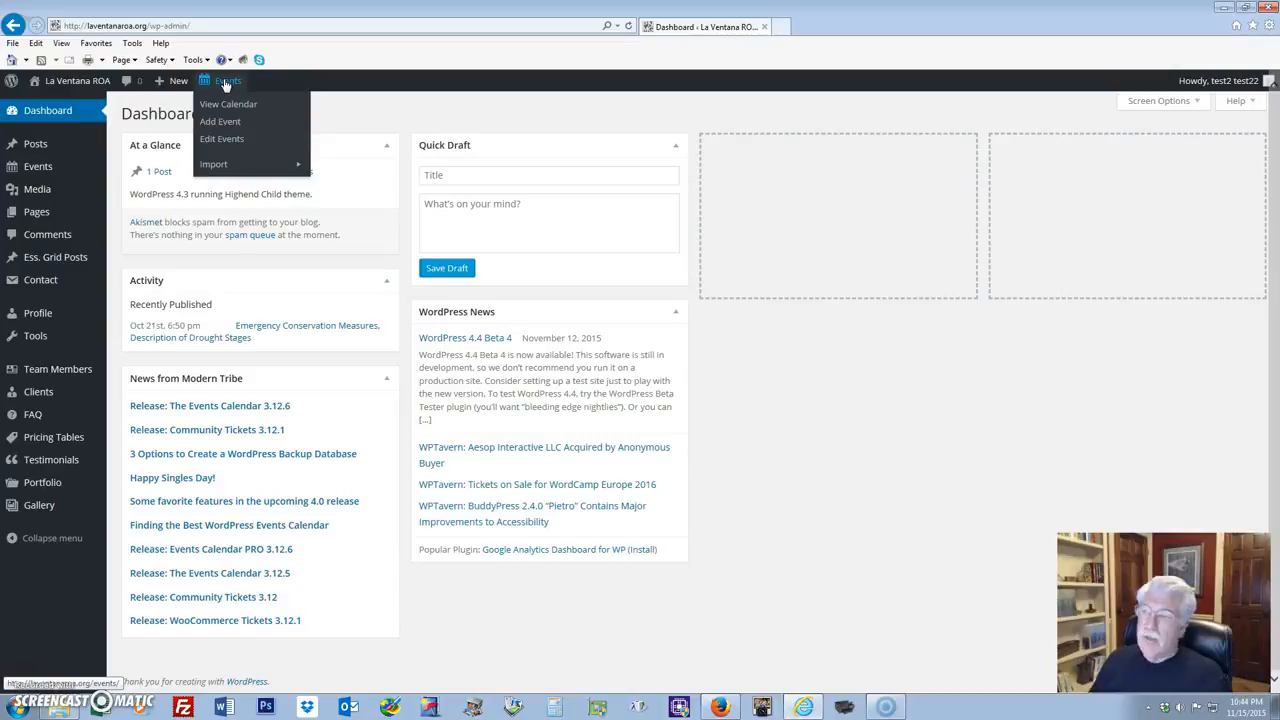
{"action": "left_click", "coordinate": [224, 84]}
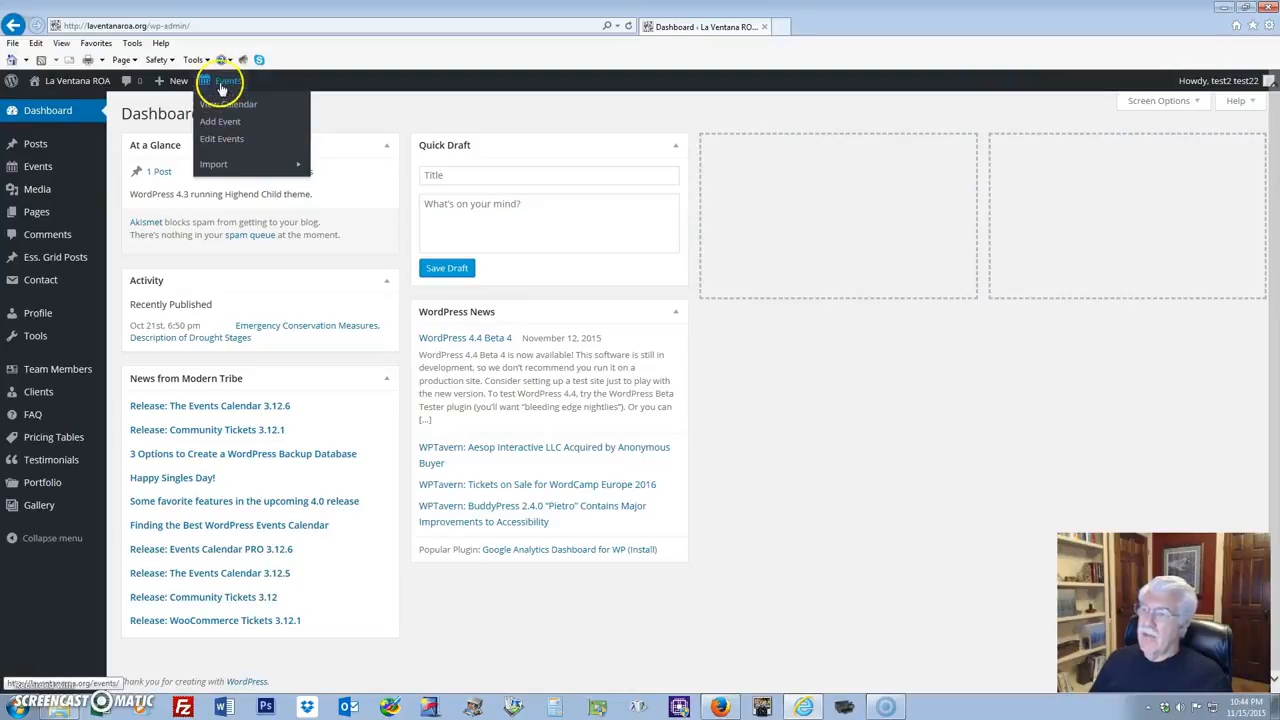
{"action": "left_click", "coordinate": [130, 188]}
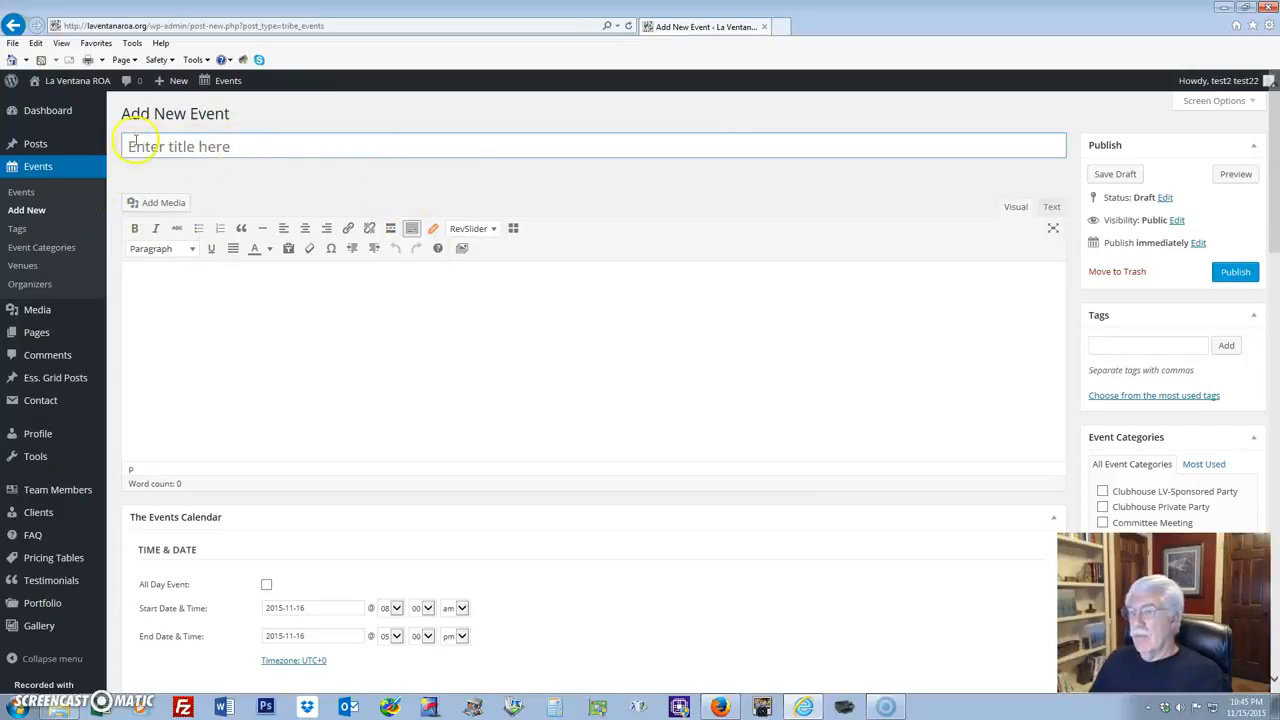
Title the new event 'Big Party for my Puppy'.
{"action": "left_click_drag", "start_coordinate": [128, 146], "coordinate": [263, 146]}
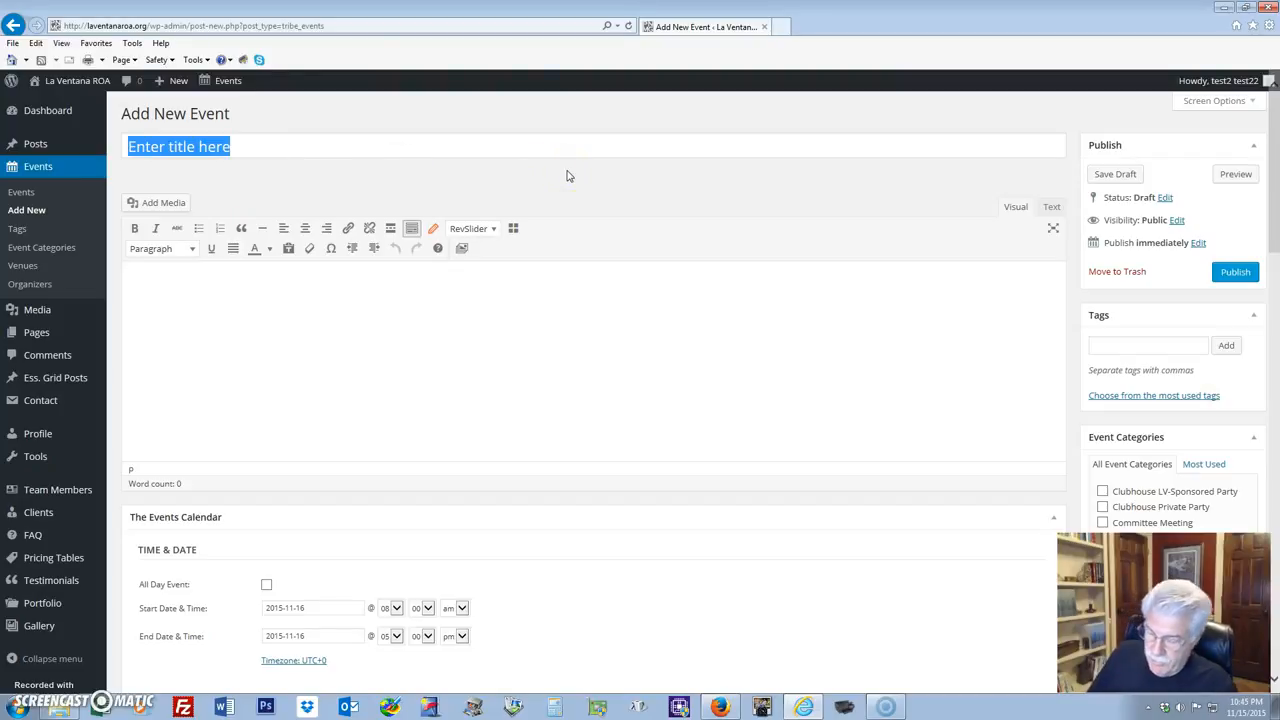
{"action": "scroll", "coordinate": [567, 176], "scroll_direction": "down", "scroll_amount": 5}
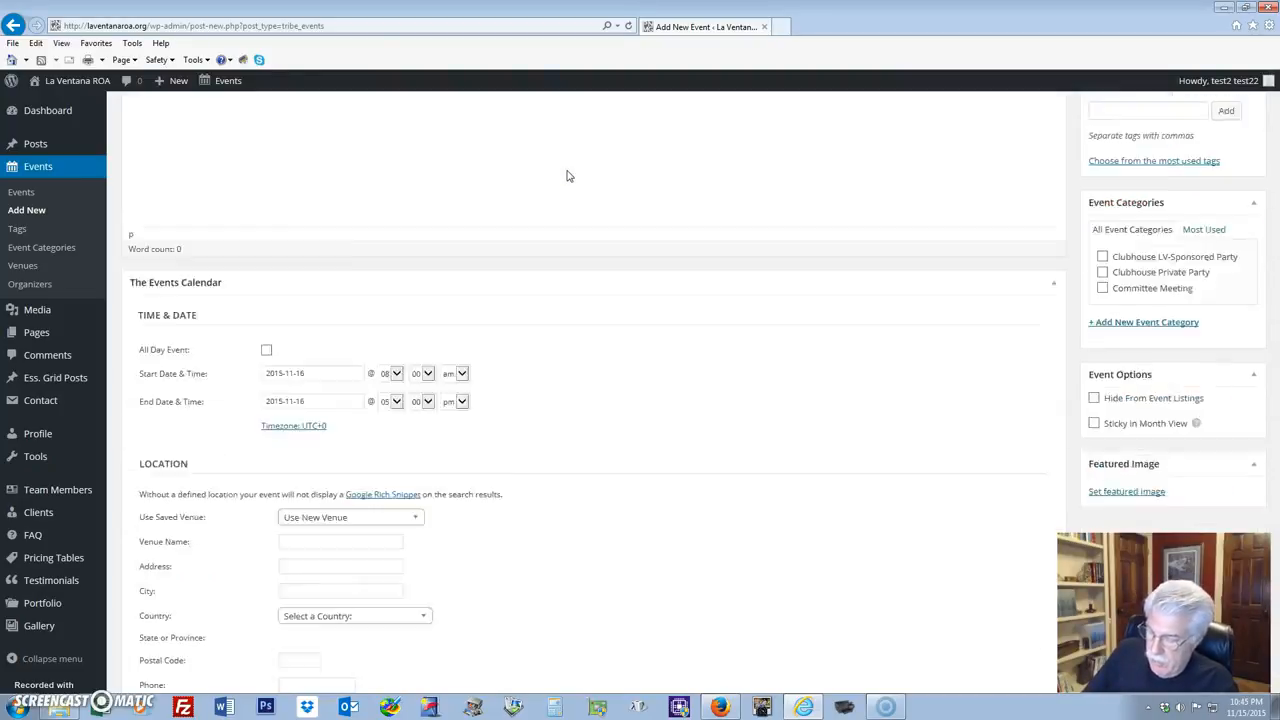
{"action": "scroll", "coordinate": [567, 176], "scroll_direction": "down", "scroll_amount": 11}
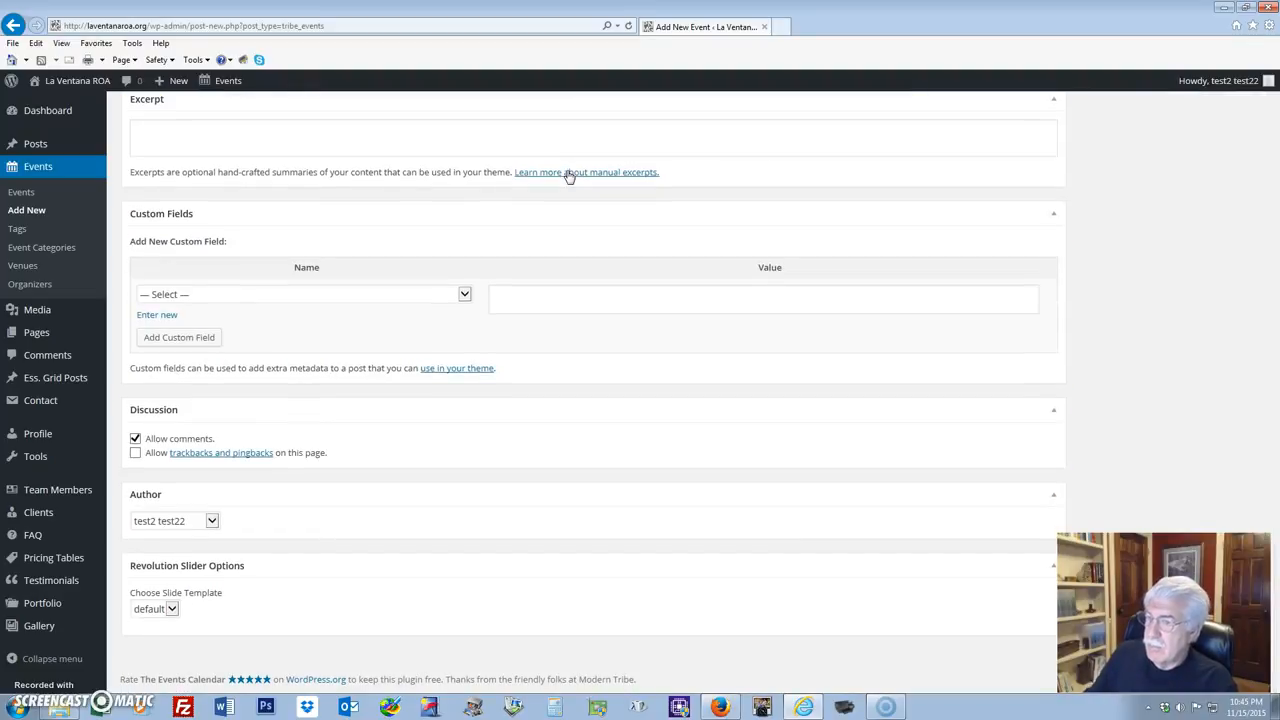
{"action": "scroll", "coordinate": [597, 180], "scroll_direction": "up", "scroll_amount": 16}
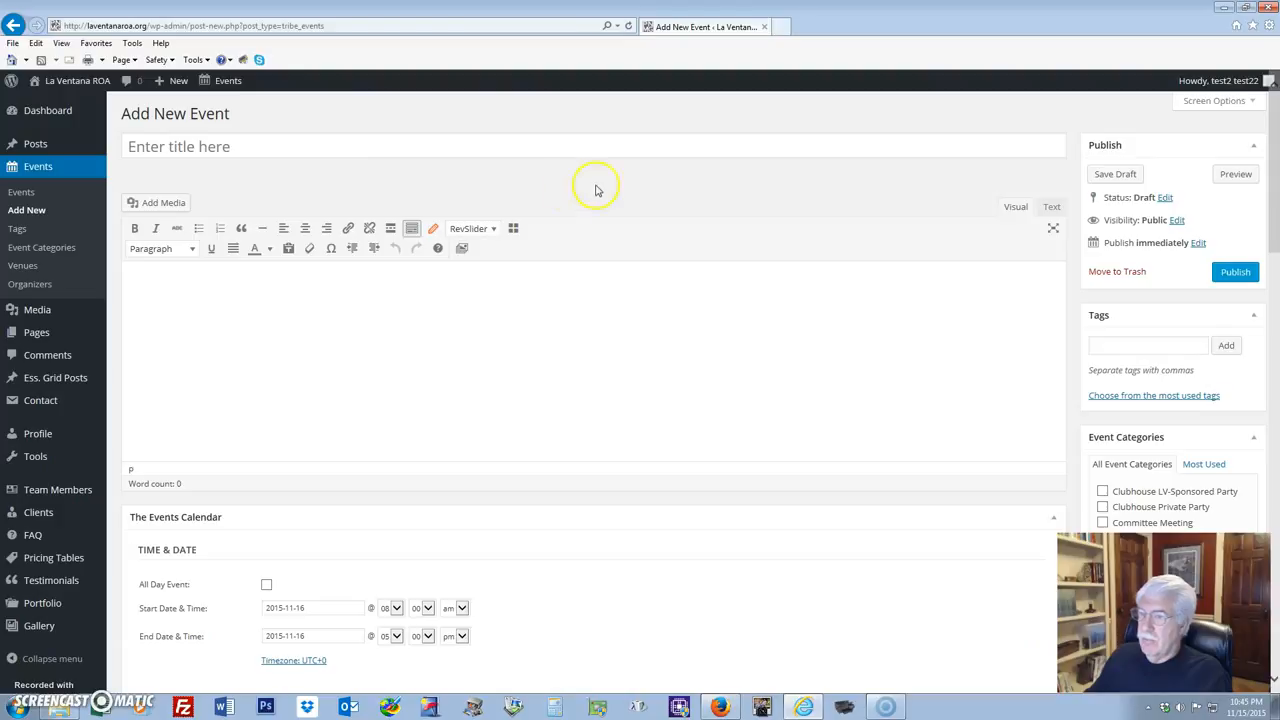
{"action": "left_click", "coordinate": [251, 149]}
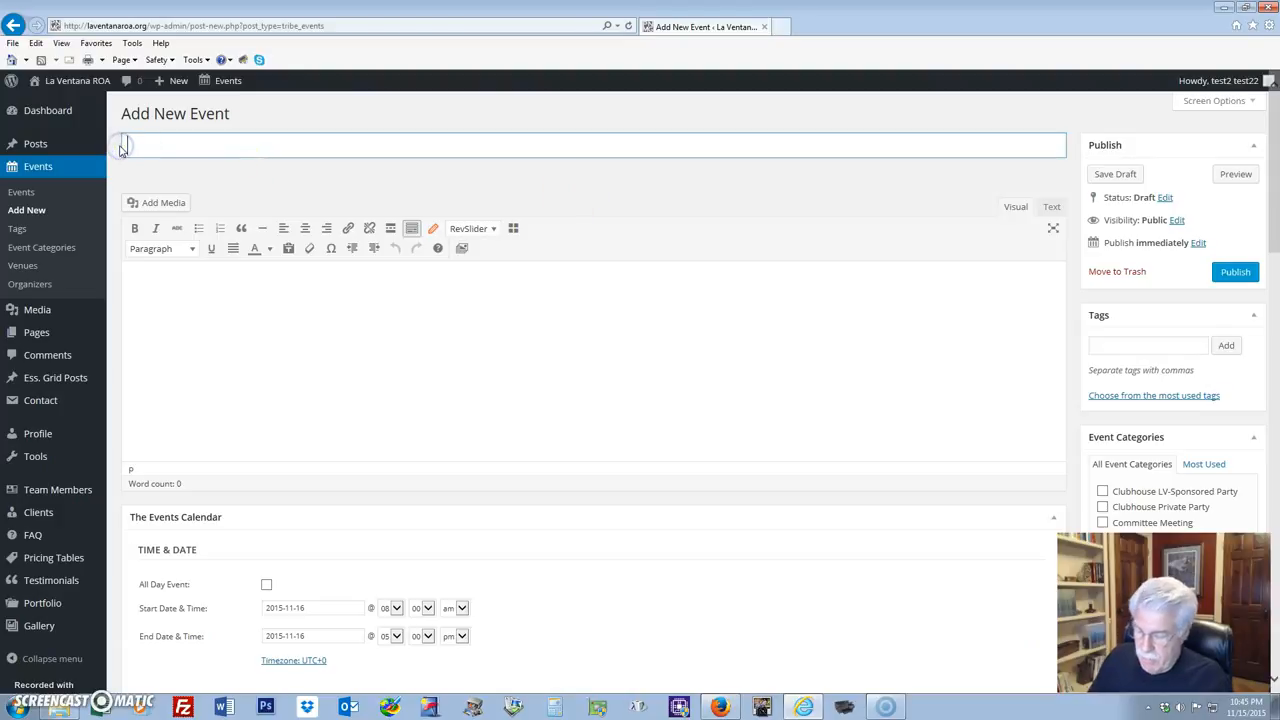
{"action": "type", "text": "Bi"}
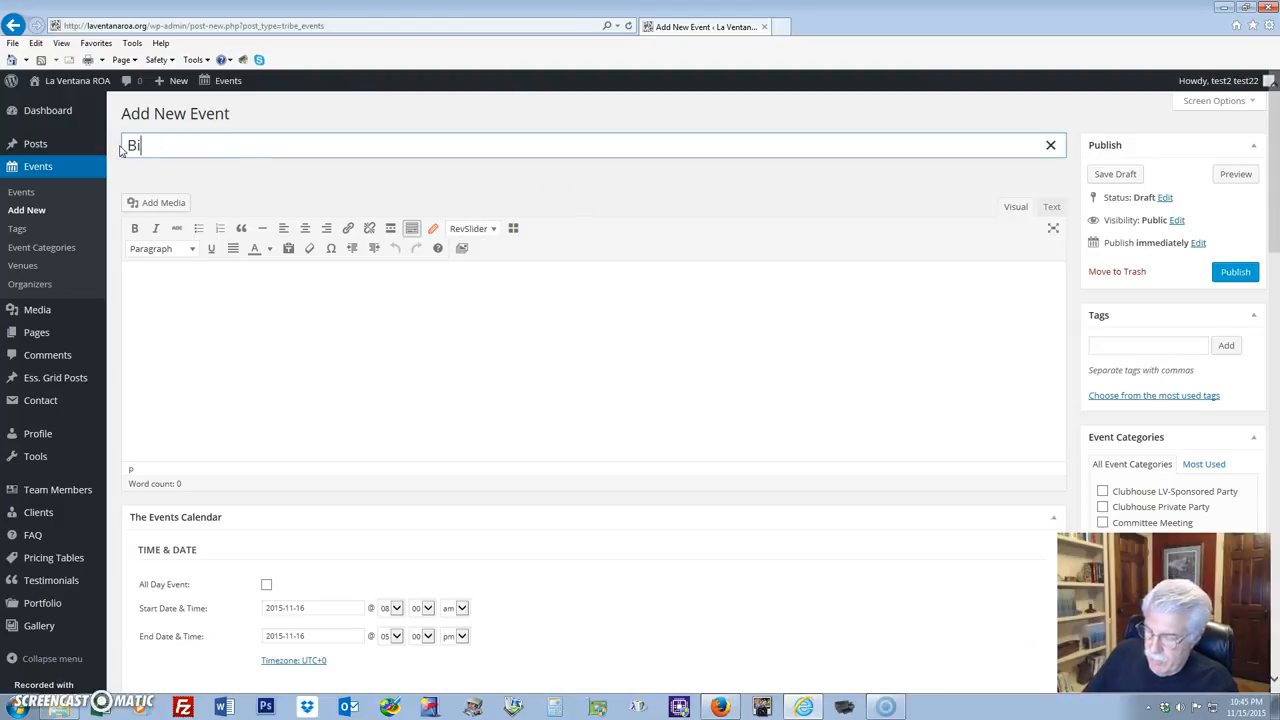
{"action": "type", "text": "g Part"}
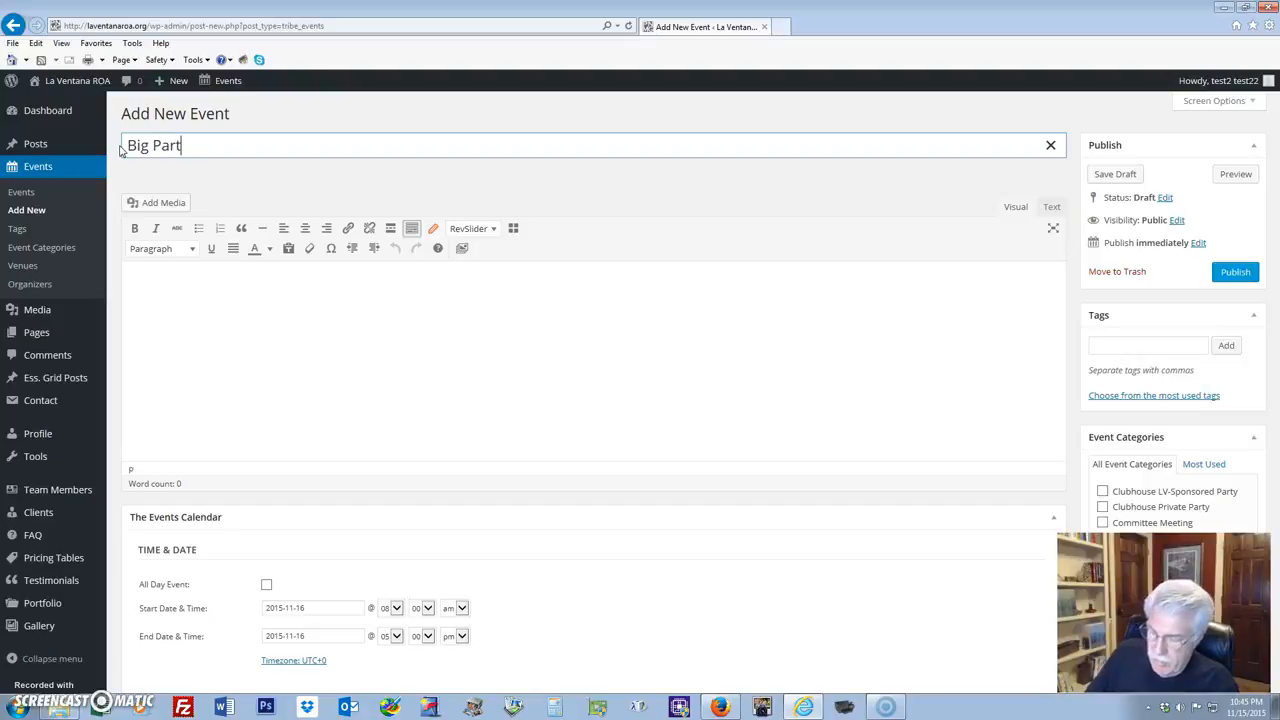
{"action": "type", "text": "y for my P"}
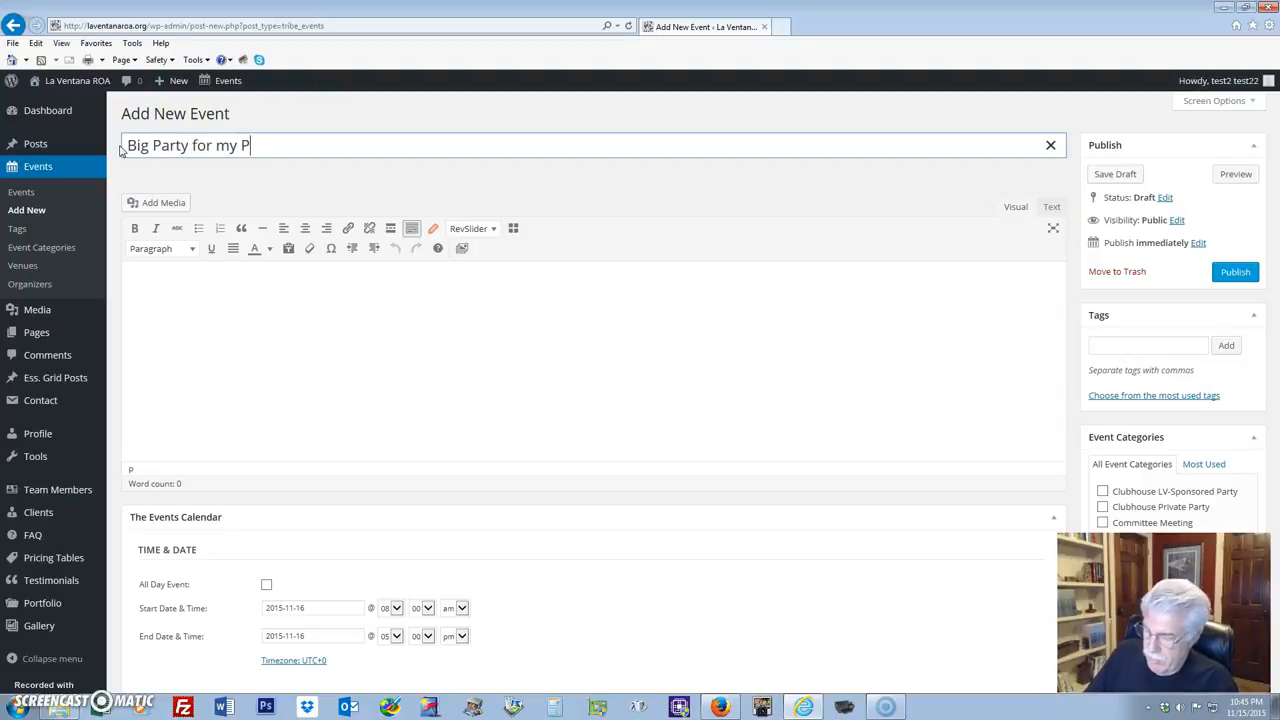
{"action": "type", "text": "uppy"}
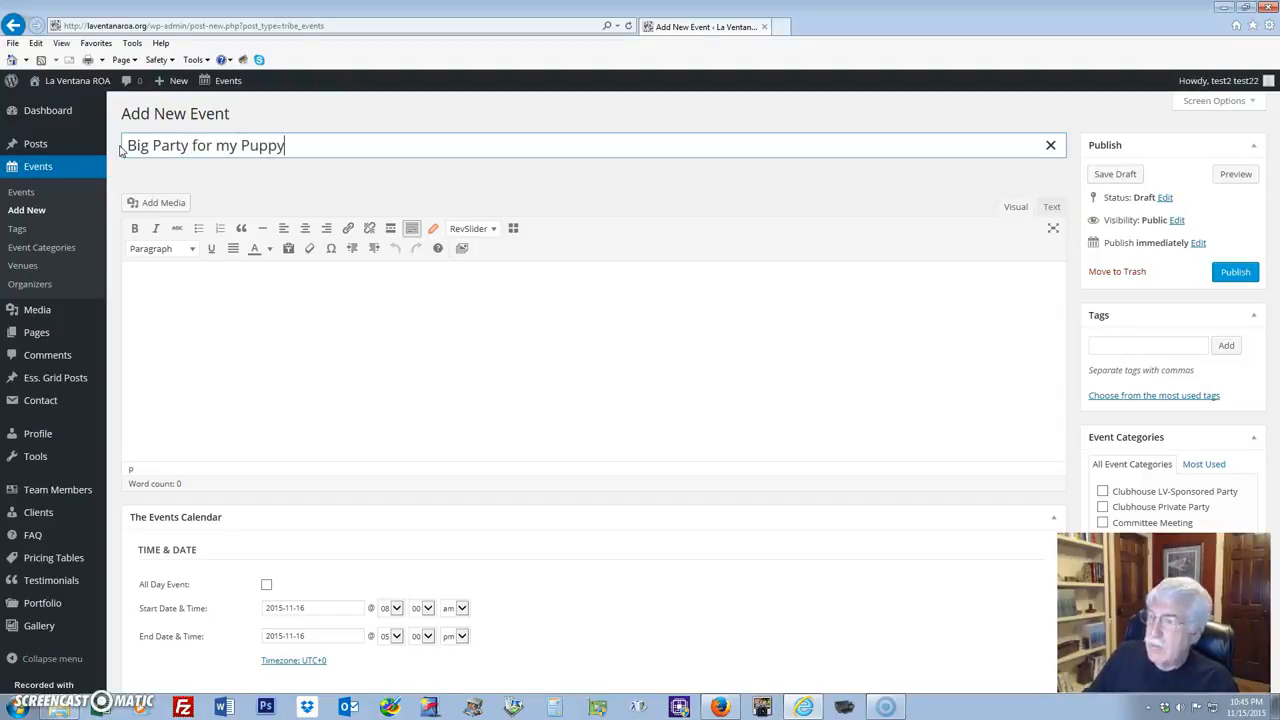
{"action": "left_click", "coordinate": [177, 301]}
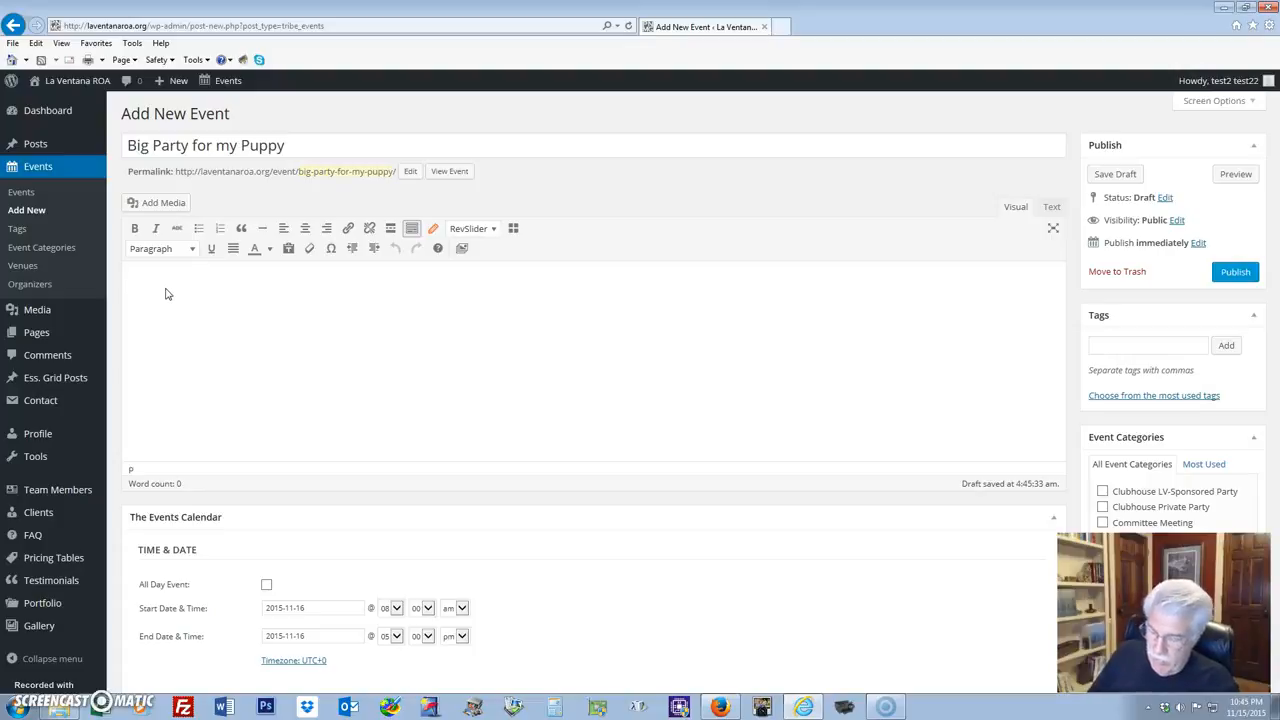
Write the invitation lines in the body and select 'Invitation for my party'.
{"action": "type", "text": "In"}
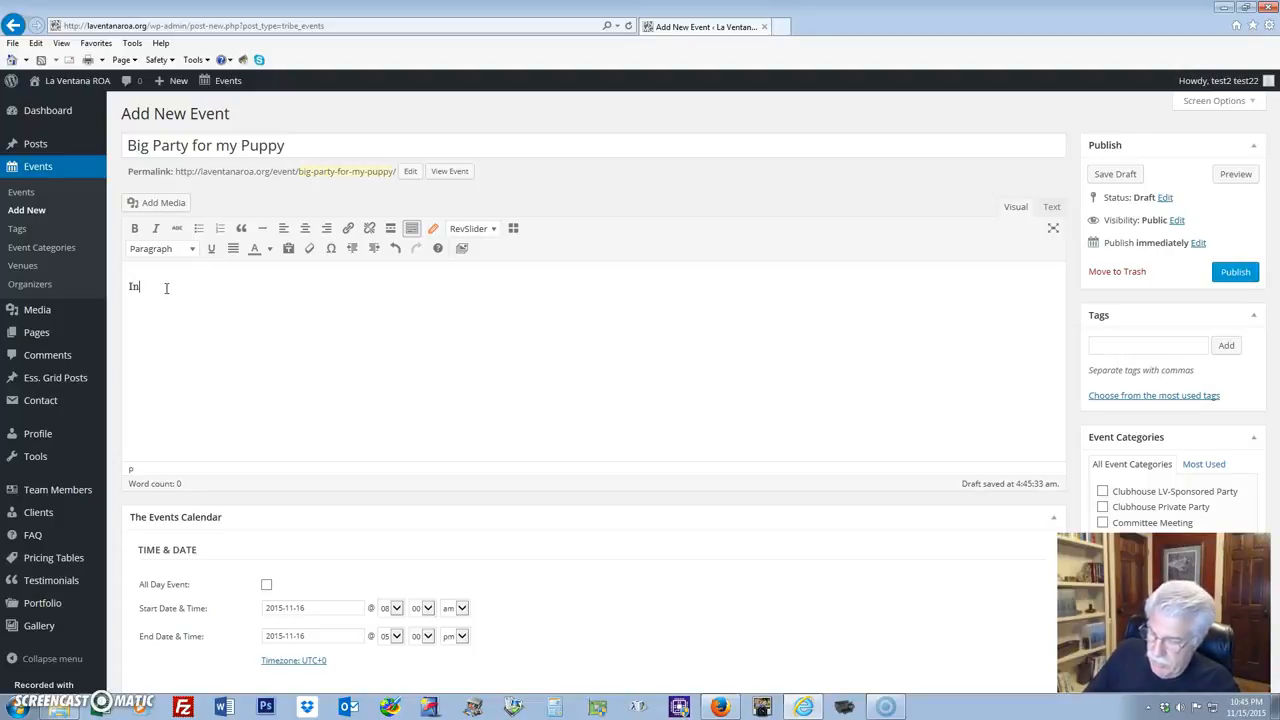
{"action": "type", "text": "vitation "}
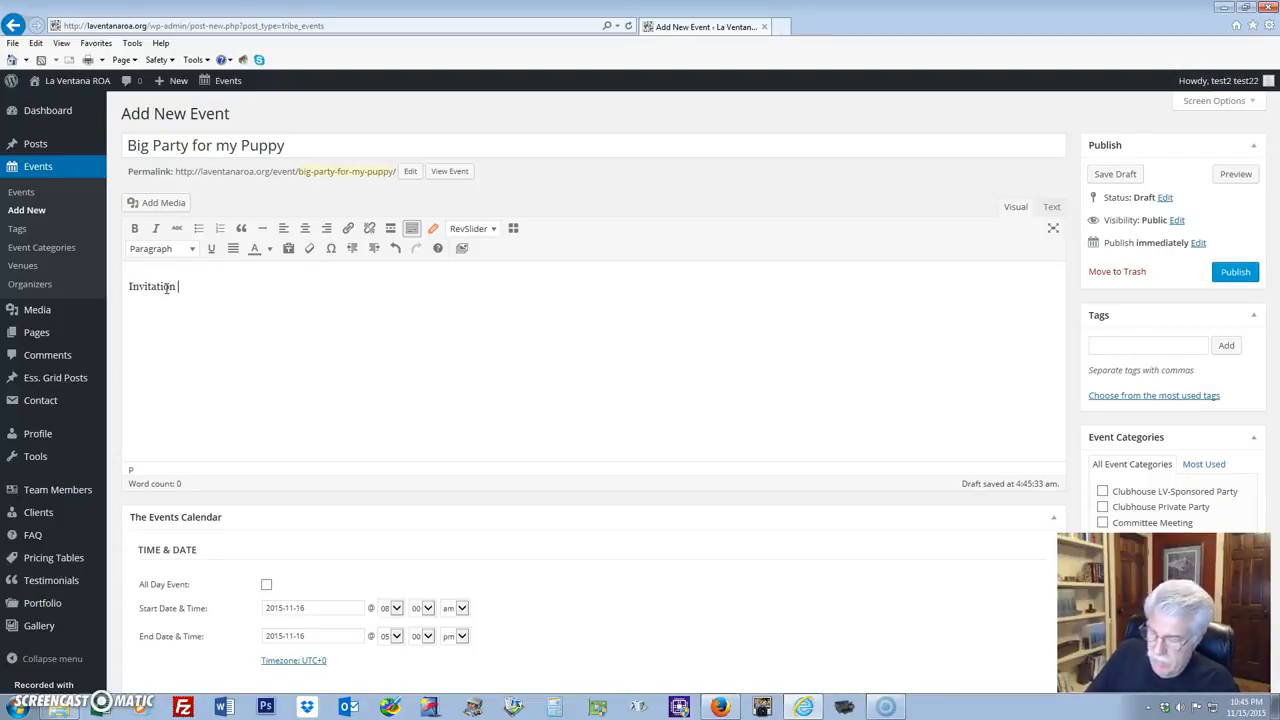
{"action": "type", "text": "for my party"}
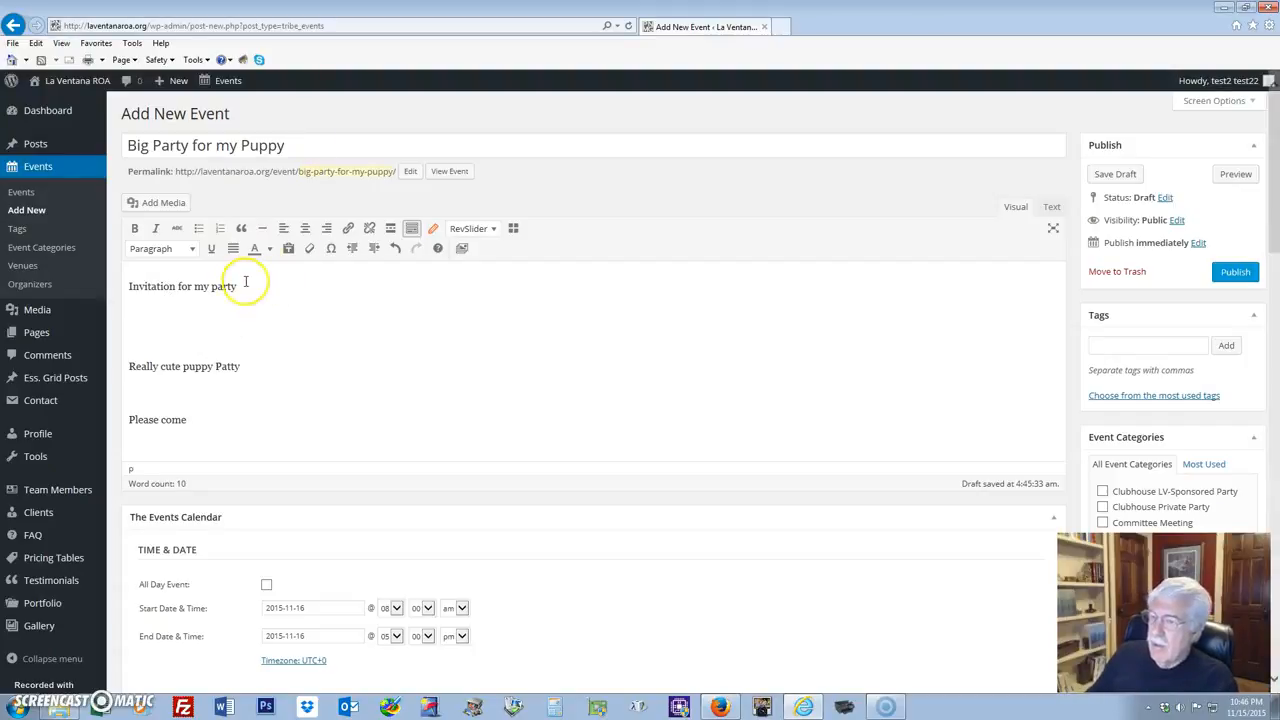
{"action": "left_click_drag", "start_coordinate": [250, 286], "coordinate": [120, 286]}
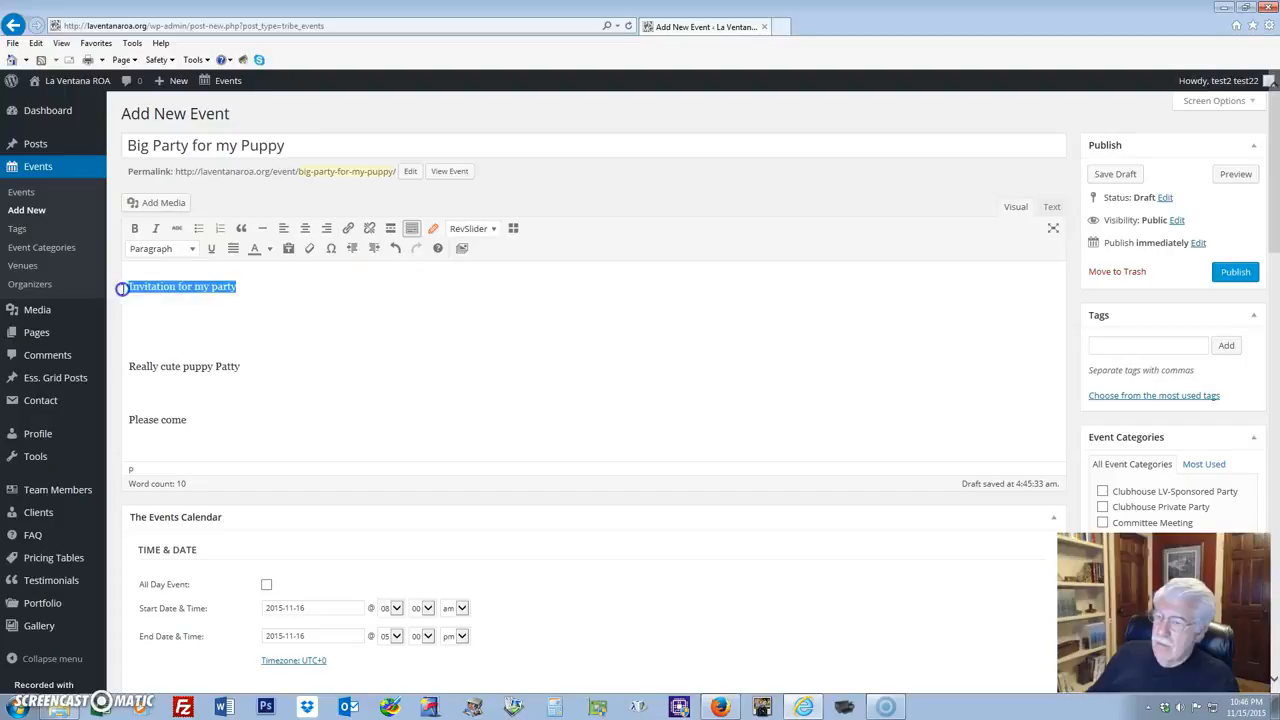
Make 'Invitation for my party' bold and format it as Heading 1.
{"action": "left_click", "coordinate": [135, 231]}
{"action": "left_click", "coordinate": [354, 305]}
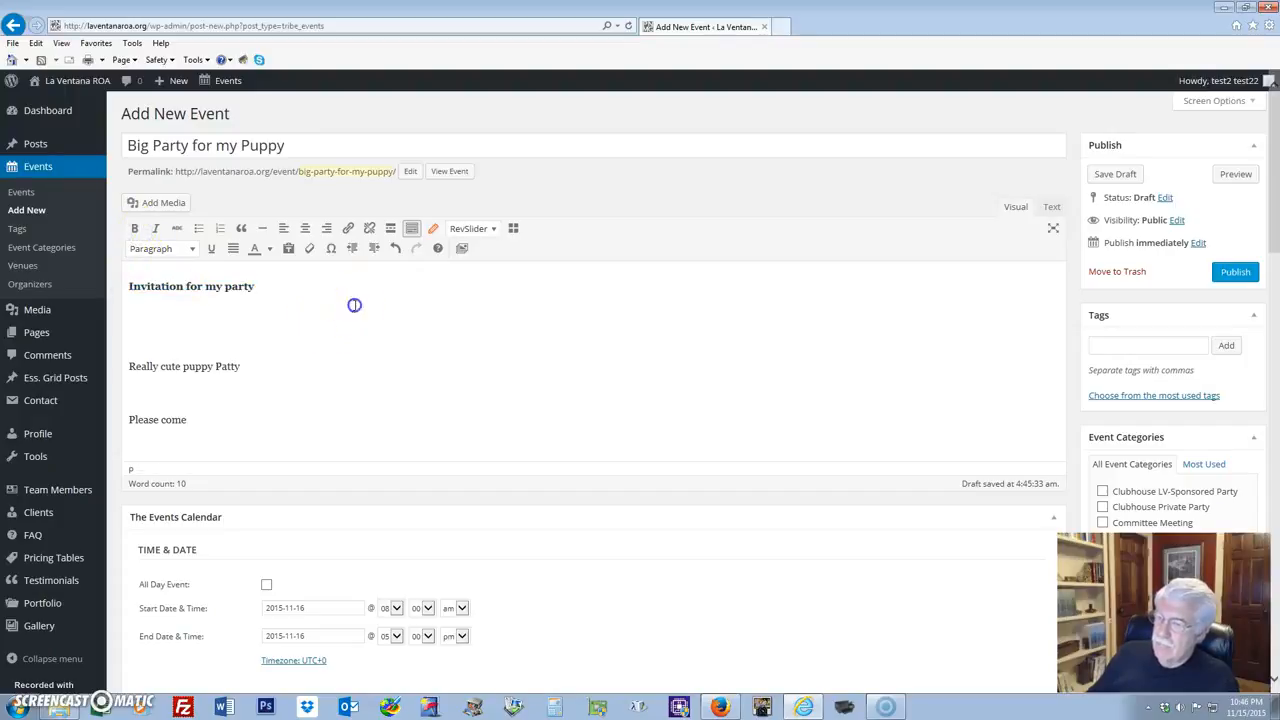
{"action": "left_click_drag", "start_coordinate": [277, 286], "coordinate": [100, 288]}
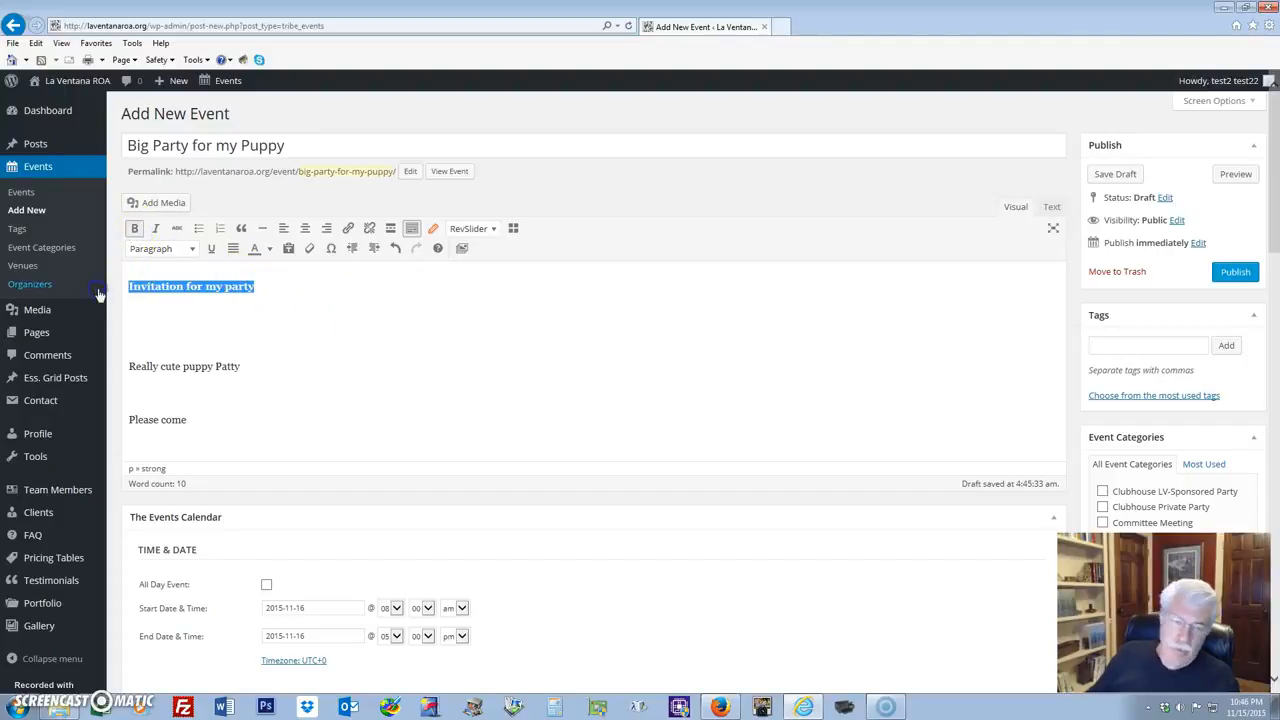
{"action": "left_click", "coordinate": [188, 249]}
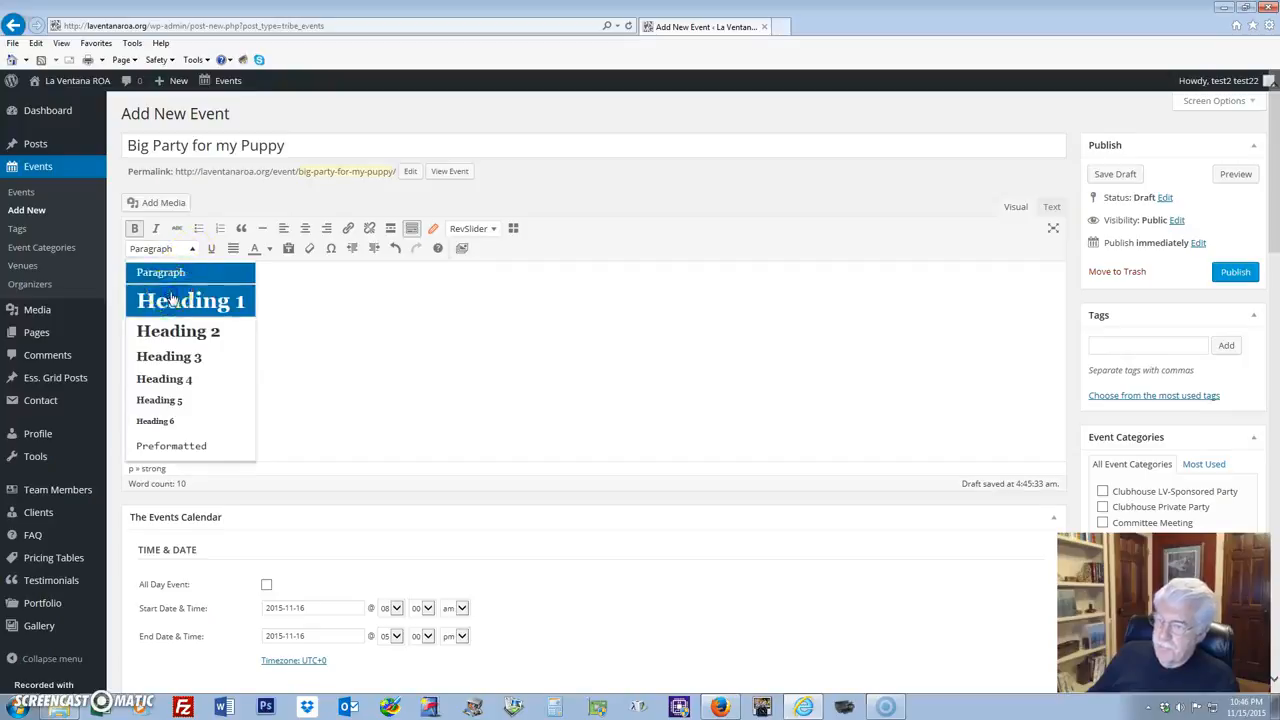
{"action": "left_click", "coordinate": [190, 298]}
{"action": "left_click", "coordinate": [535, 330]}
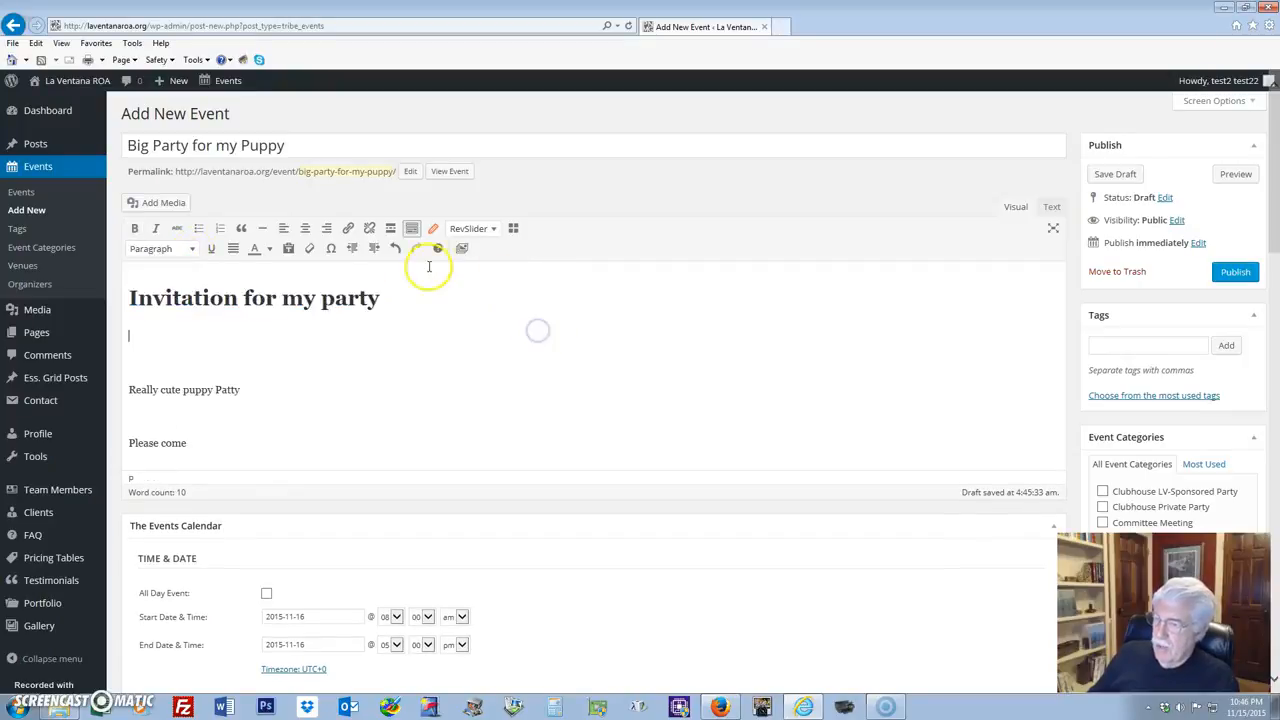
Toggle the extra formatting toolbar row and return to the line below the heading.
{"action": "left_click", "coordinate": [411, 232]}
{"action": "left_click", "coordinate": [413, 231]}
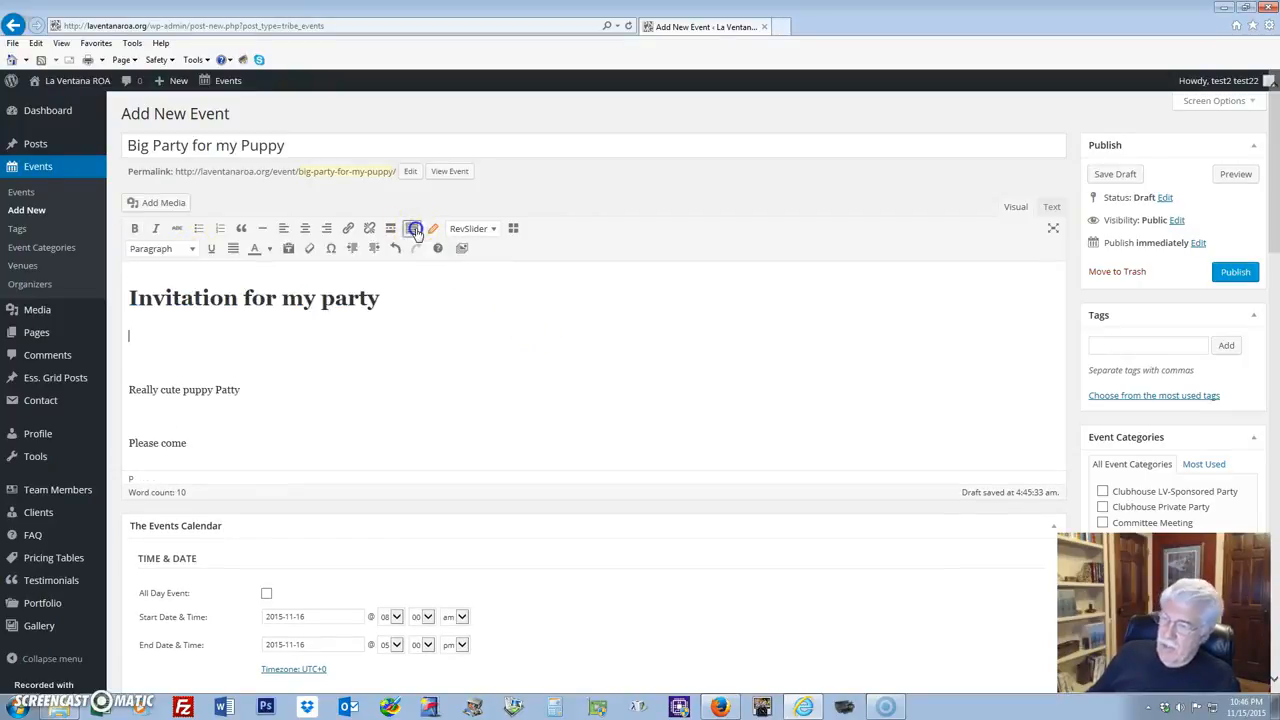
{"action": "left_click", "coordinate": [413, 230]}
{"action": "left_click", "coordinate": [413, 230]}
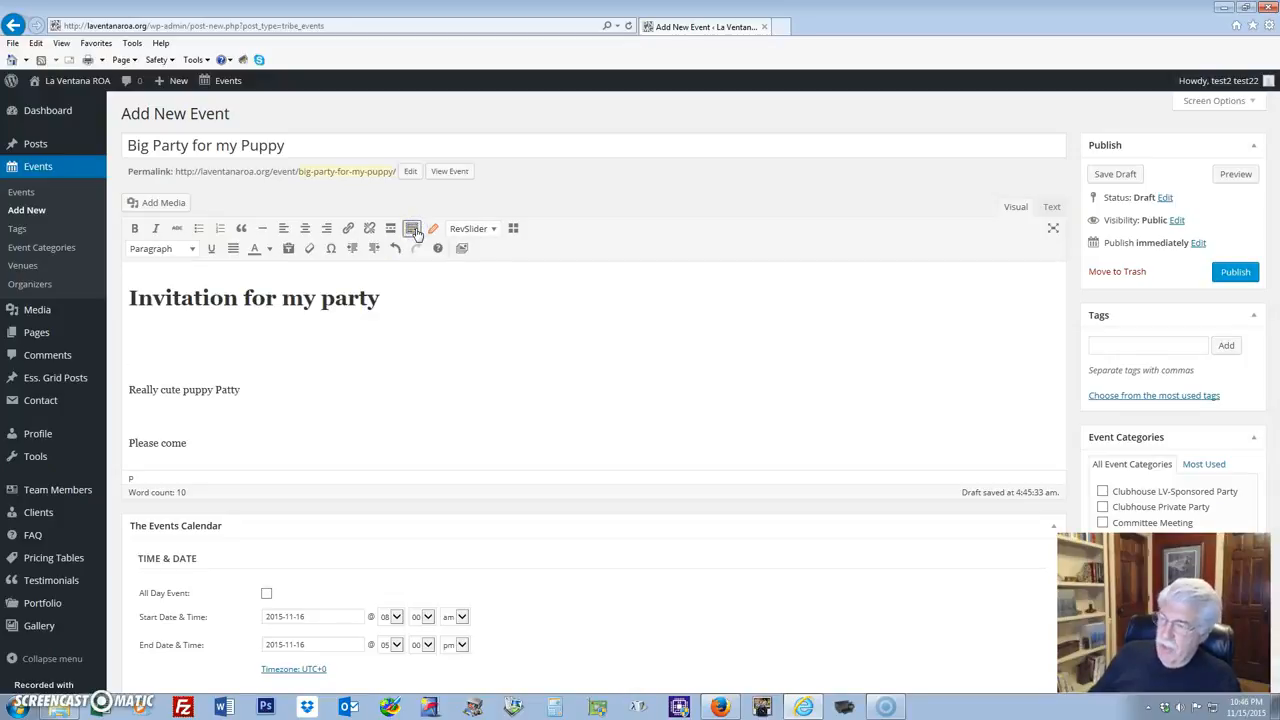
{"action": "left_click", "coordinate": [549, 356]}
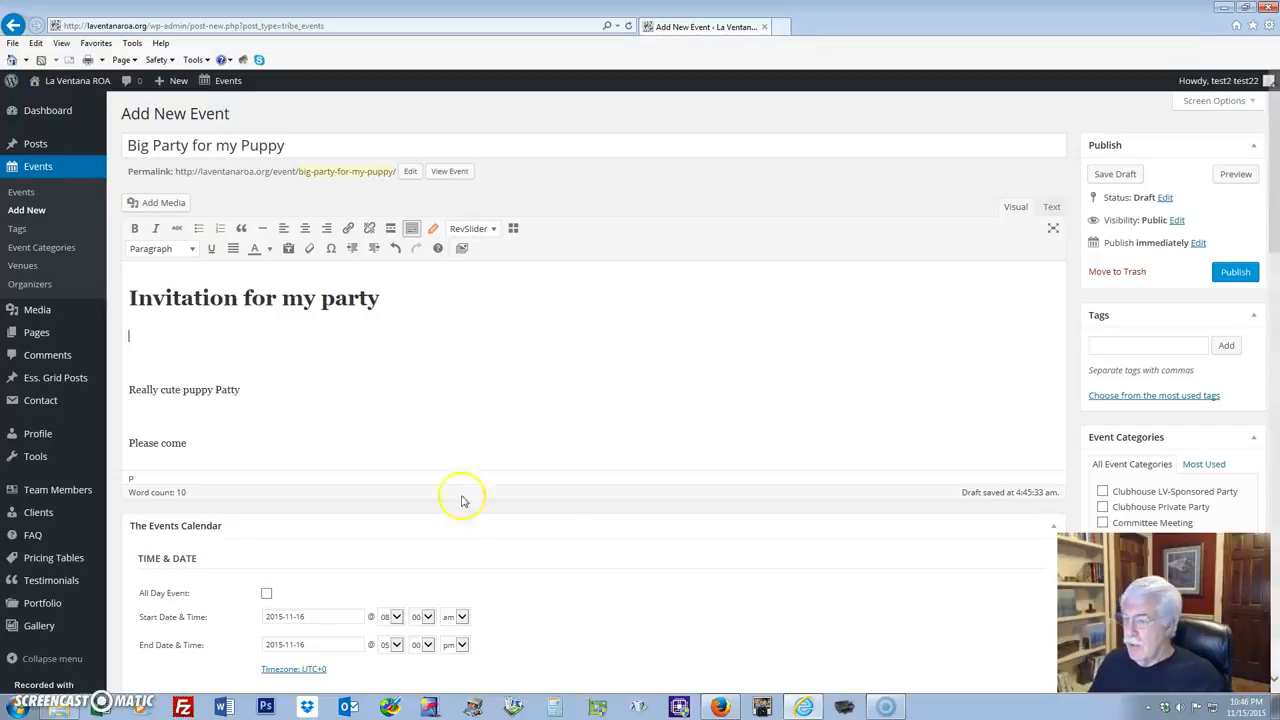
{"action": "scroll", "coordinate": [534, 506], "scroll_direction": "down", "scroll_amount": 3}
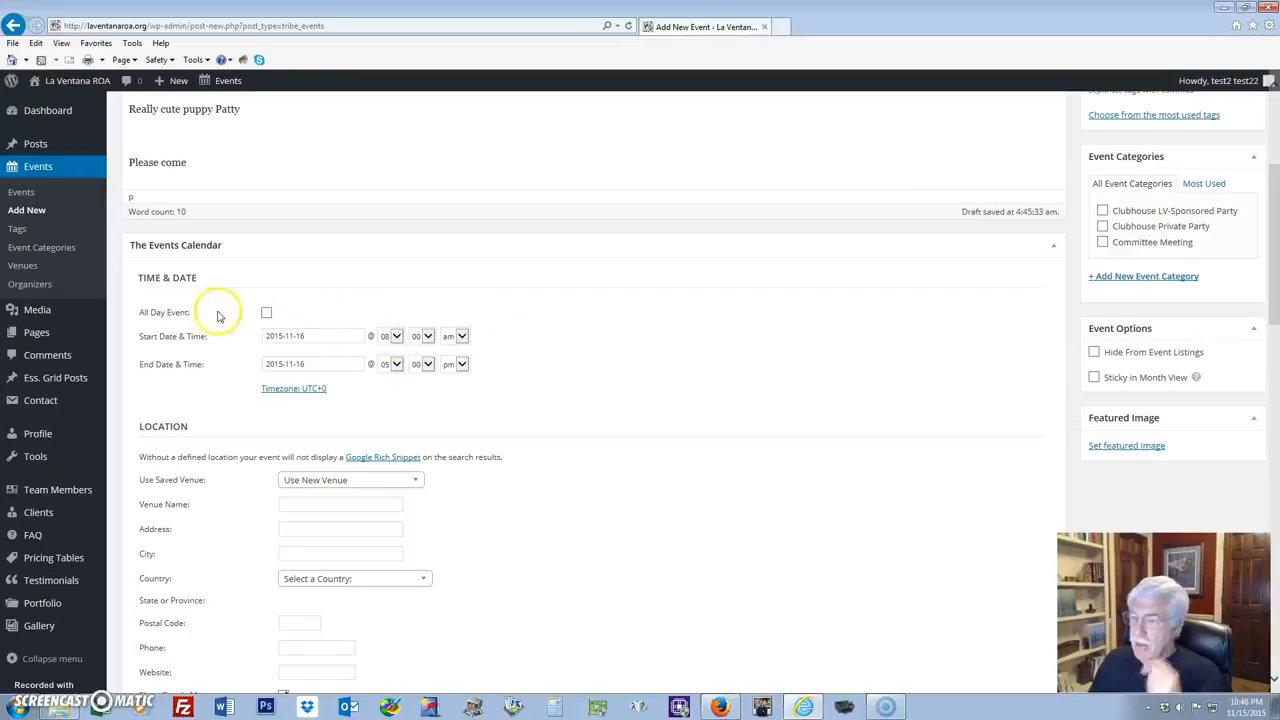
Set the event to run from 11:00 am to 02:00 pm.
{"action": "left_click", "coordinate": [397, 338]}
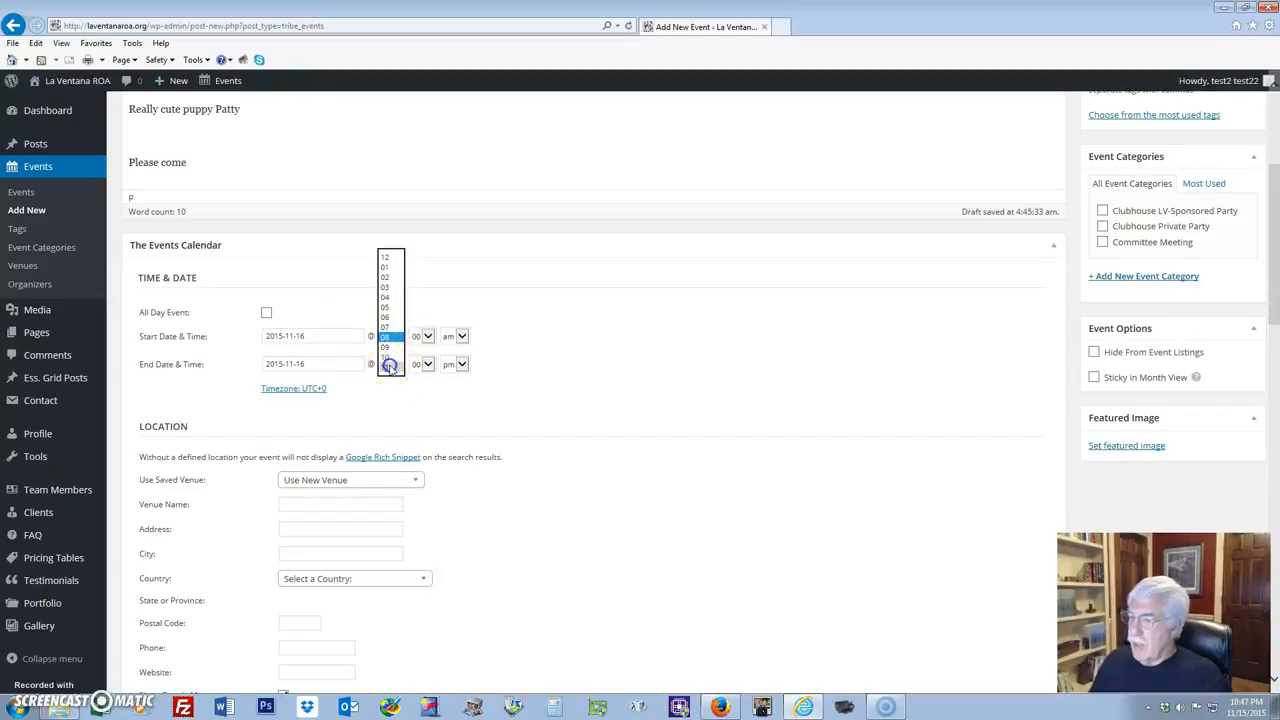
{"action": "left_click", "coordinate": [390, 366]}
{"action": "left_click", "coordinate": [396, 365]}
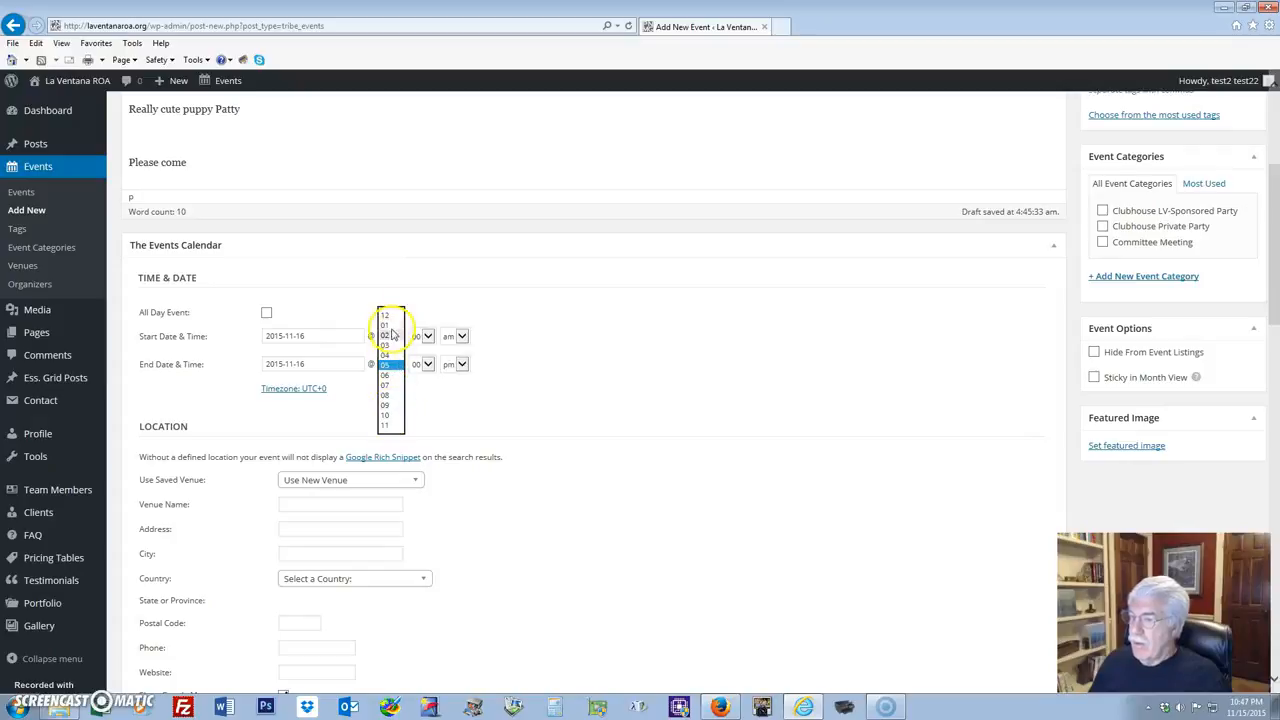
{"action": "left_click", "coordinate": [392, 337]}
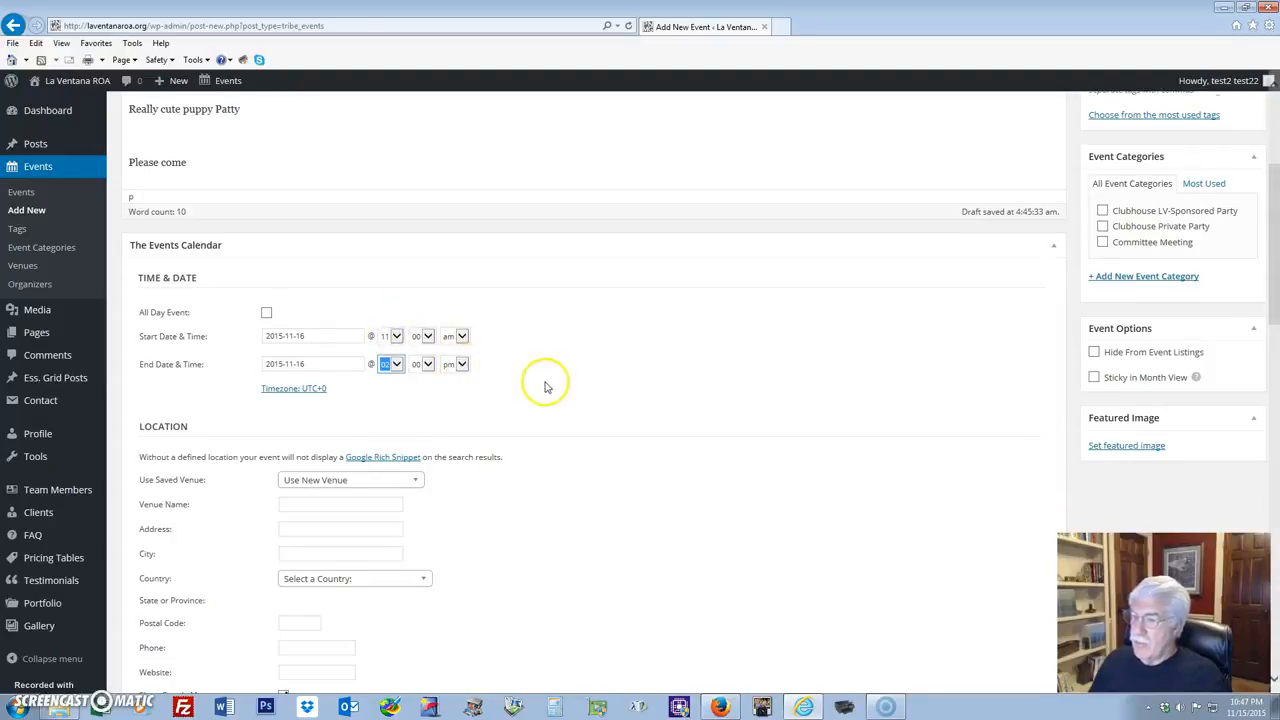
{"action": "scroll", "coordinate": [543, 385], "scroll_direction": "down", "scroll_amount": 2}
{"action": "left_click", "coordinate": [366, 294]}
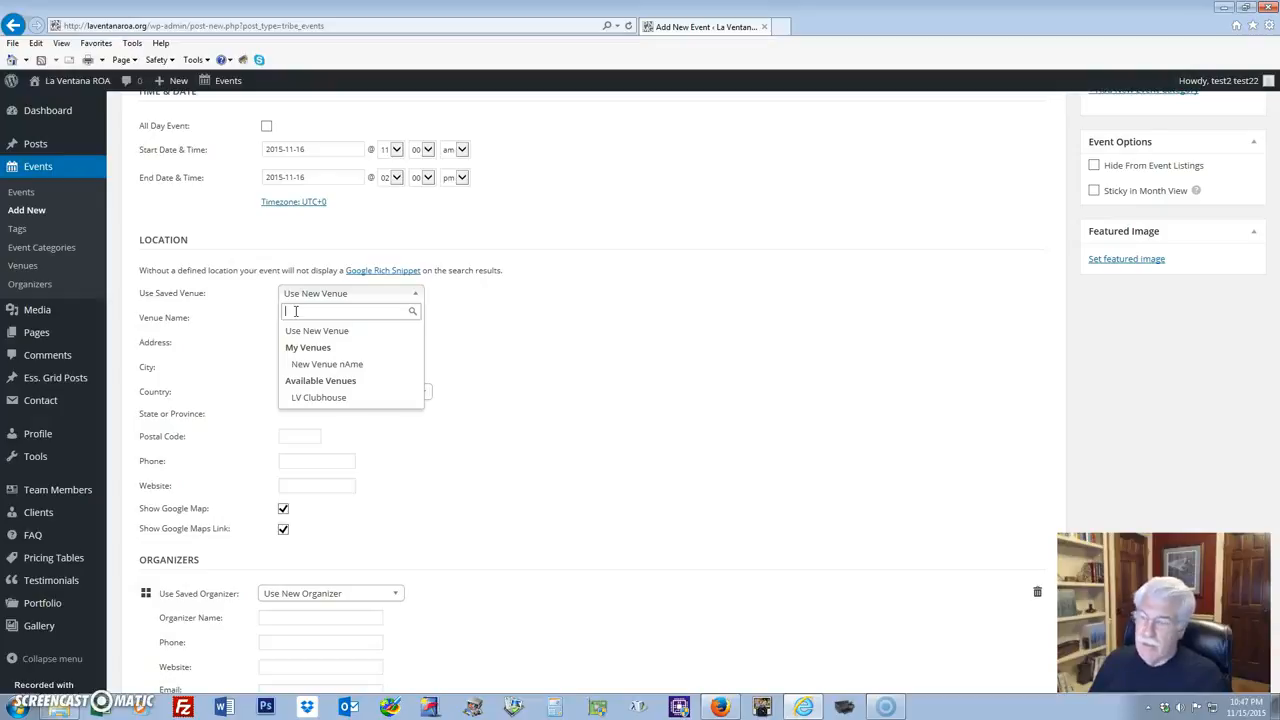
Pick the saved venue LV Clubhouse and the saved organizer LV Party Committee.
{"action": "left_click", "coordinate": [314, 397]}
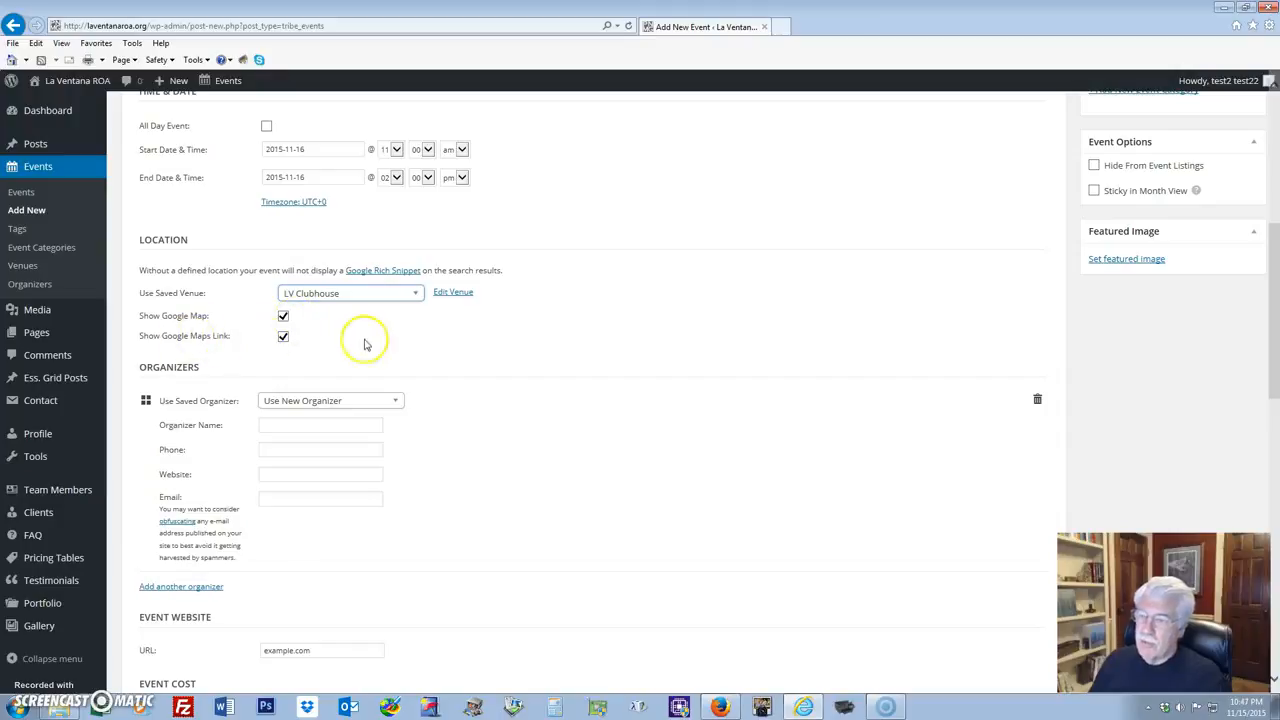
{"action": "scroll", "coordinate": [724, 328], "scroll_direction": "down", "scroll_amount": 1}
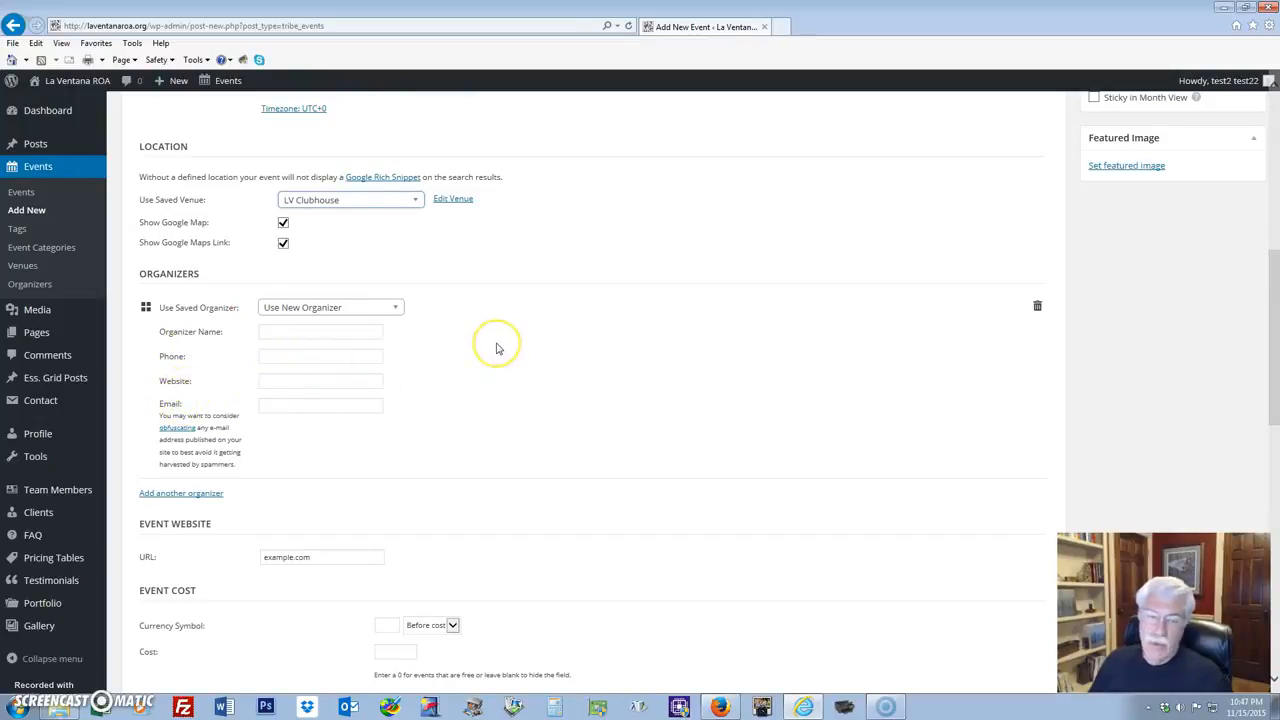
{"action": "left_click", "coordinate": [398, 307]}
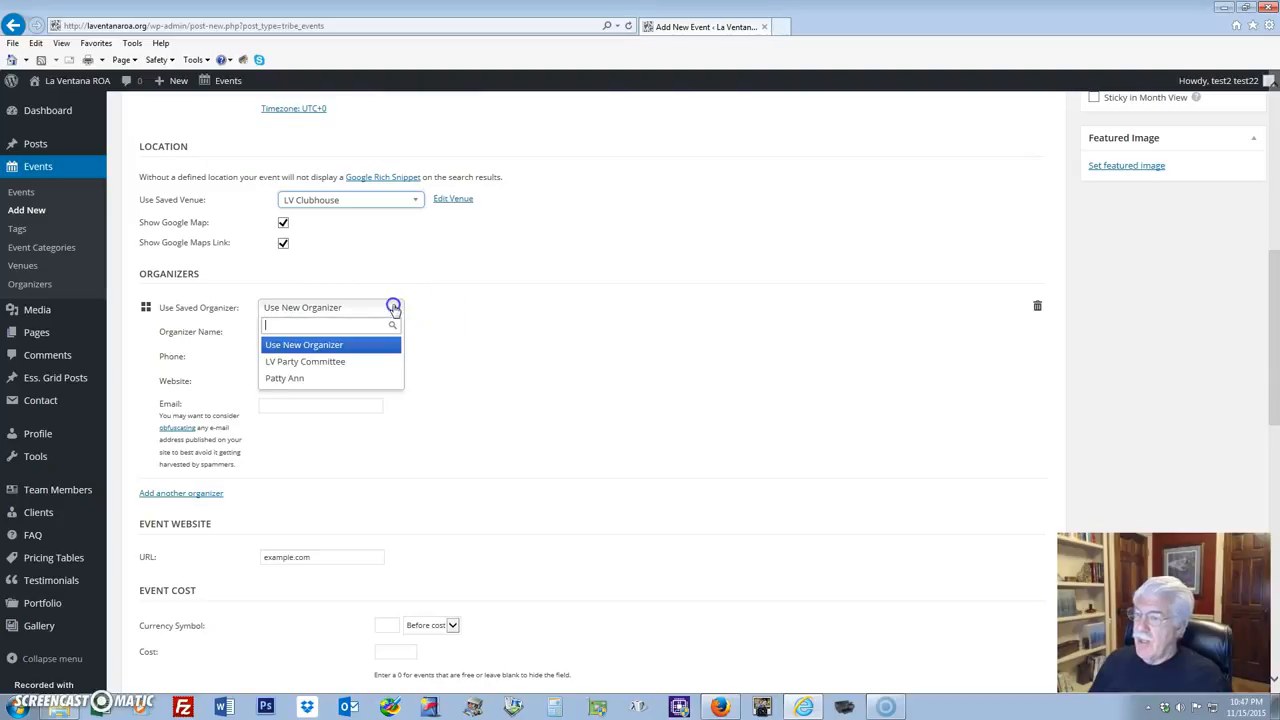
{"action": "left_click", "coordinate": [285, 362]}
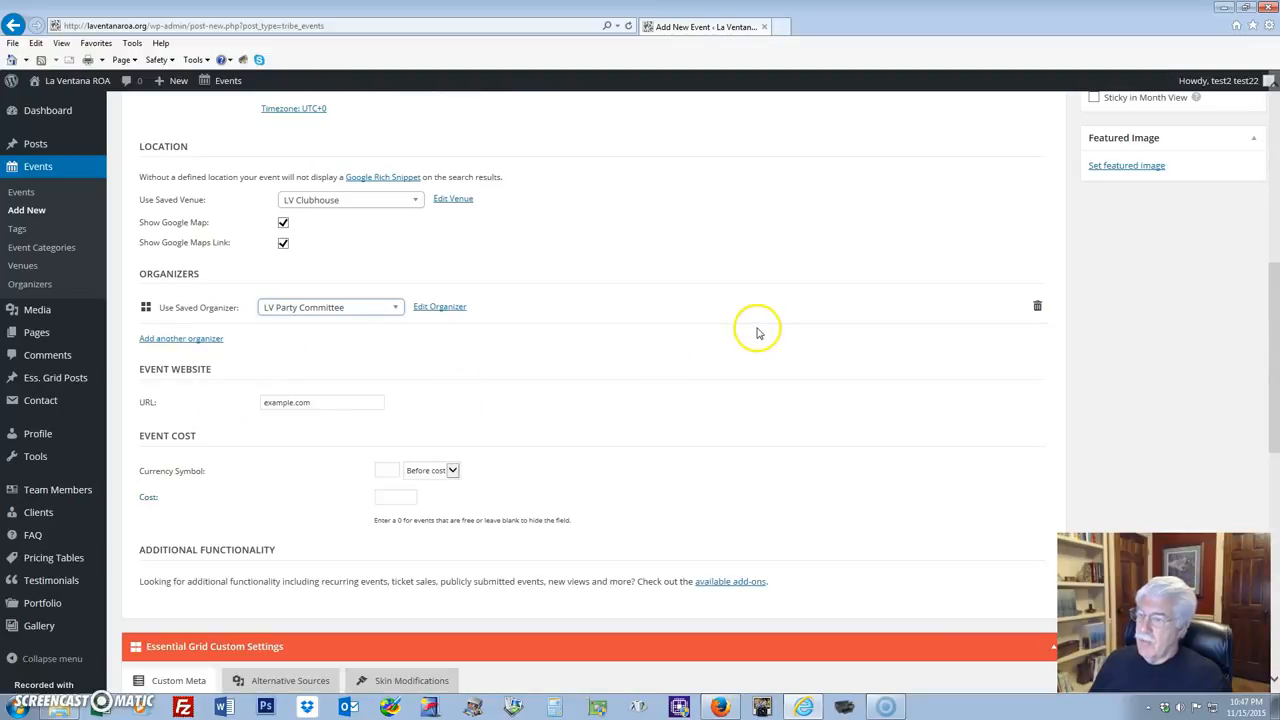
Review the event form and publish 'Big Party for my Puppy'.
{"action": "scroll", "coordinate": [519, 304], "scroll_direction": "down", "scroll_amount": 1}
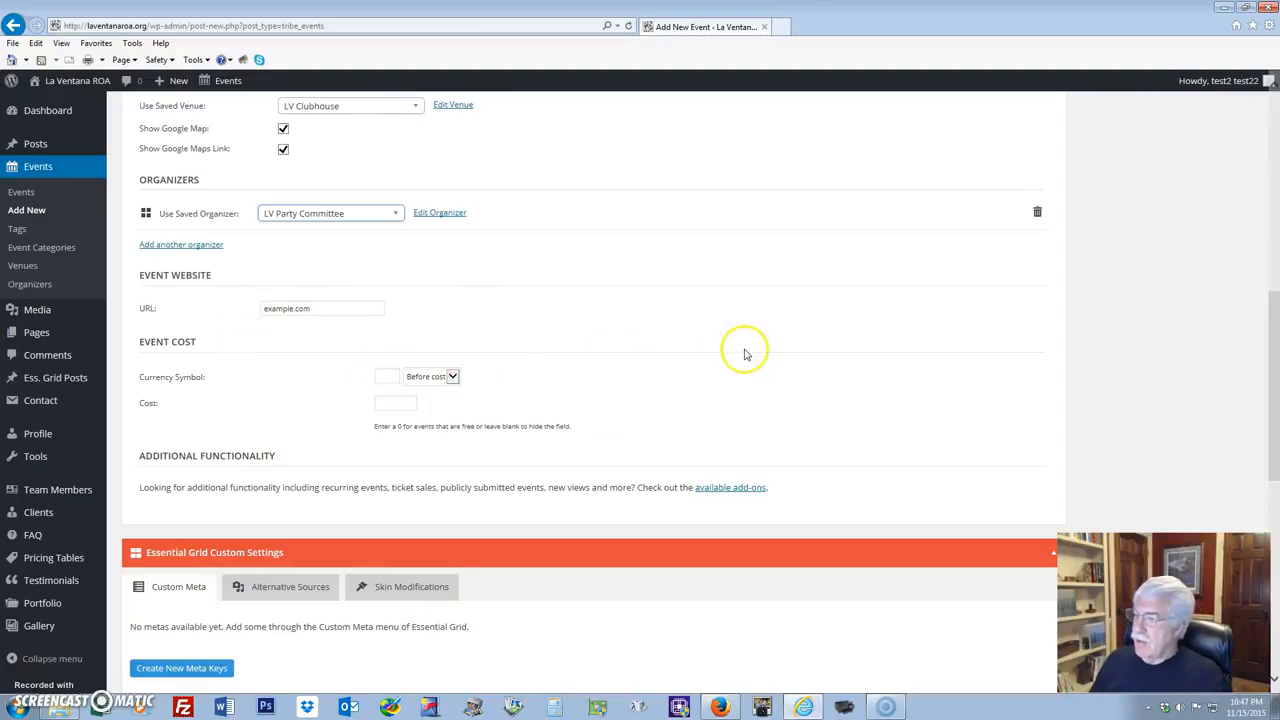
{"action": "scroll", "coordinate": [745, 353], "scroll_direction": "up", "scroll_amount": 10}
{"action": "scroll", "coordinate": [745, 350], "scroll_direction": "down", "scroll_amount": 2}
{"action": "scroll", "coordinate": [745, 349], "scroll_direction": "up", "scroll_amount": 2}
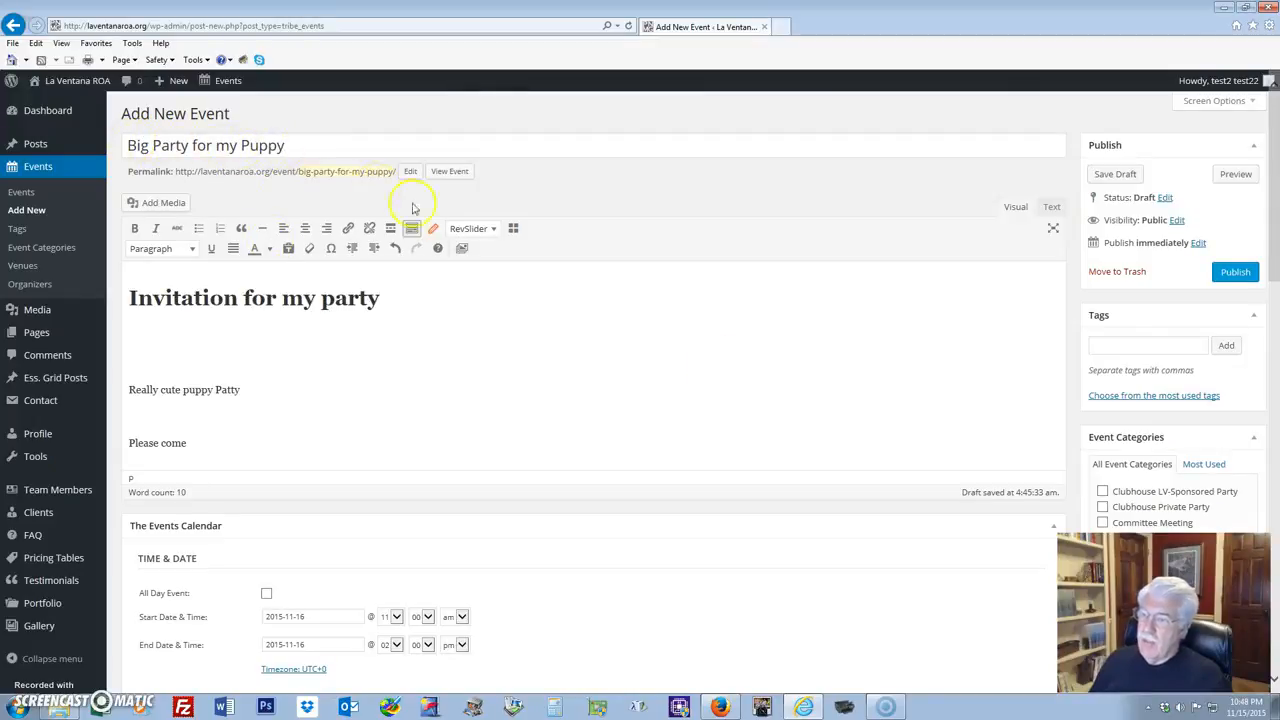
{"action": "scroll", "coordinate": [543, 417], "scroll_direction": "down", "scroll_amount": 5}
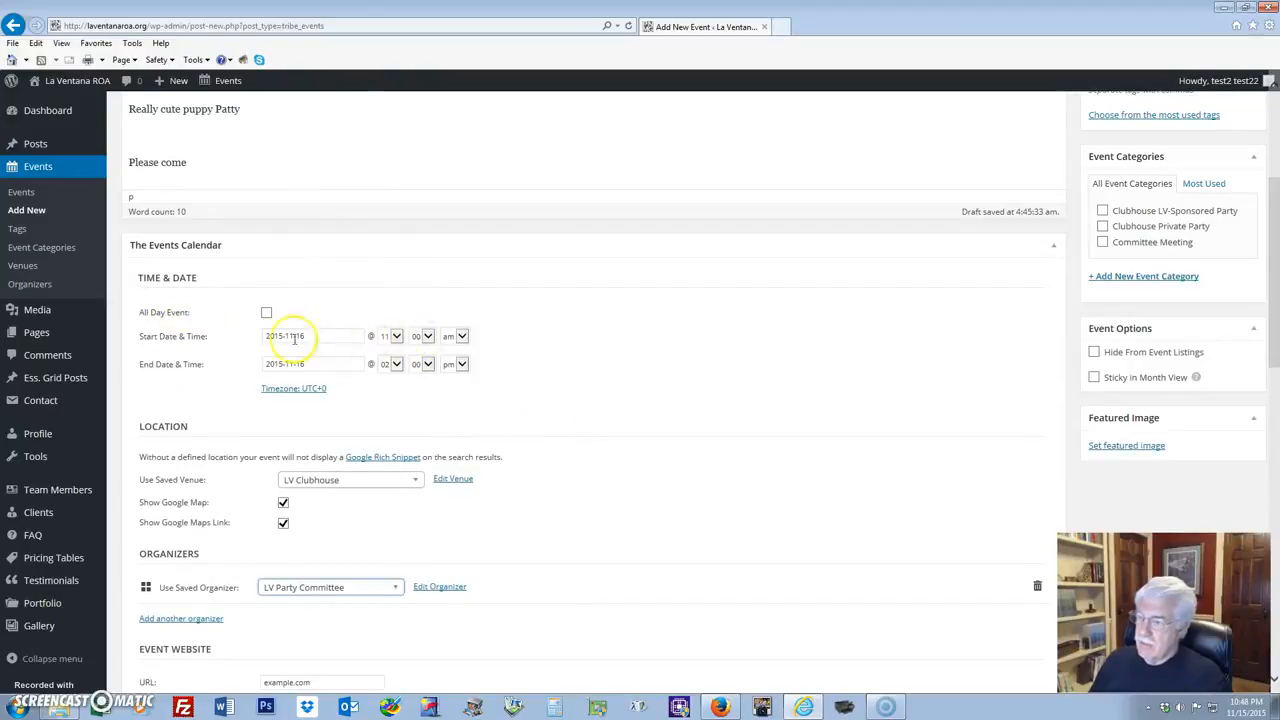
{"action": "scroll", "coordinate": [650, 323], "scroll_direction": "up", "scroll_amount": 2}
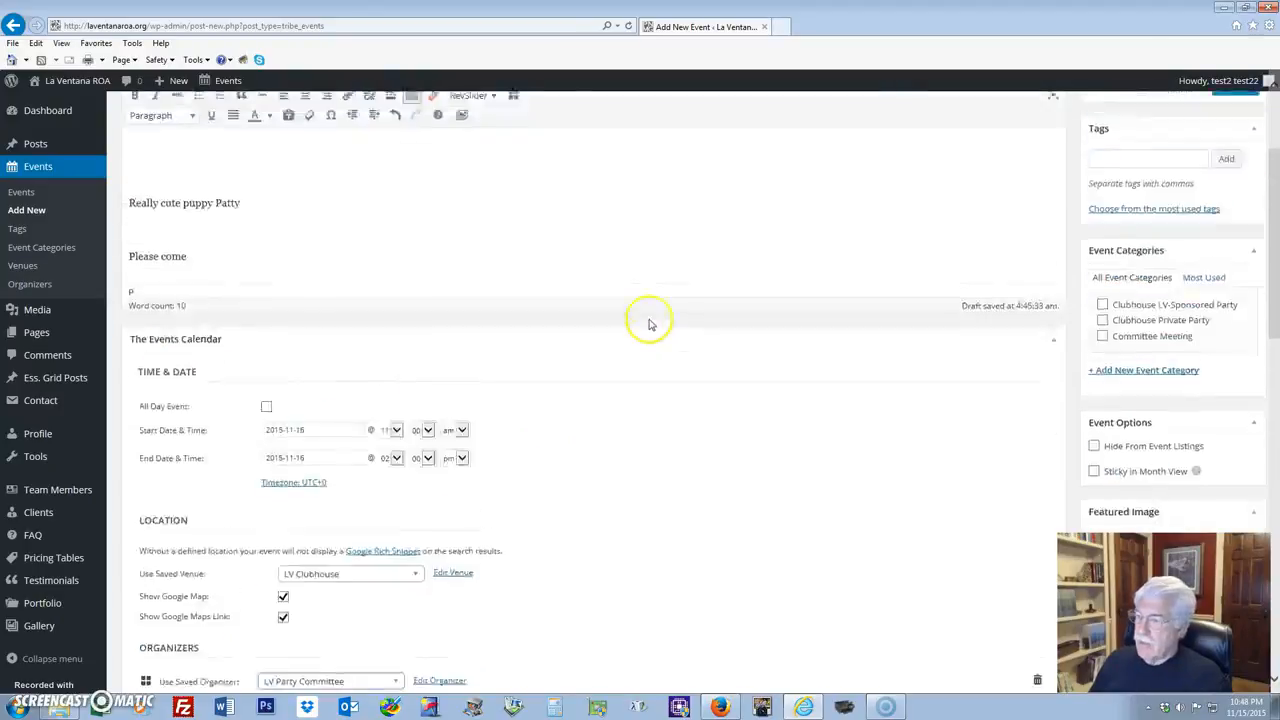
{"action": "scroll", "coordinate": [650, 323], "scroll_direction": "up", "scroll_amount": 4}
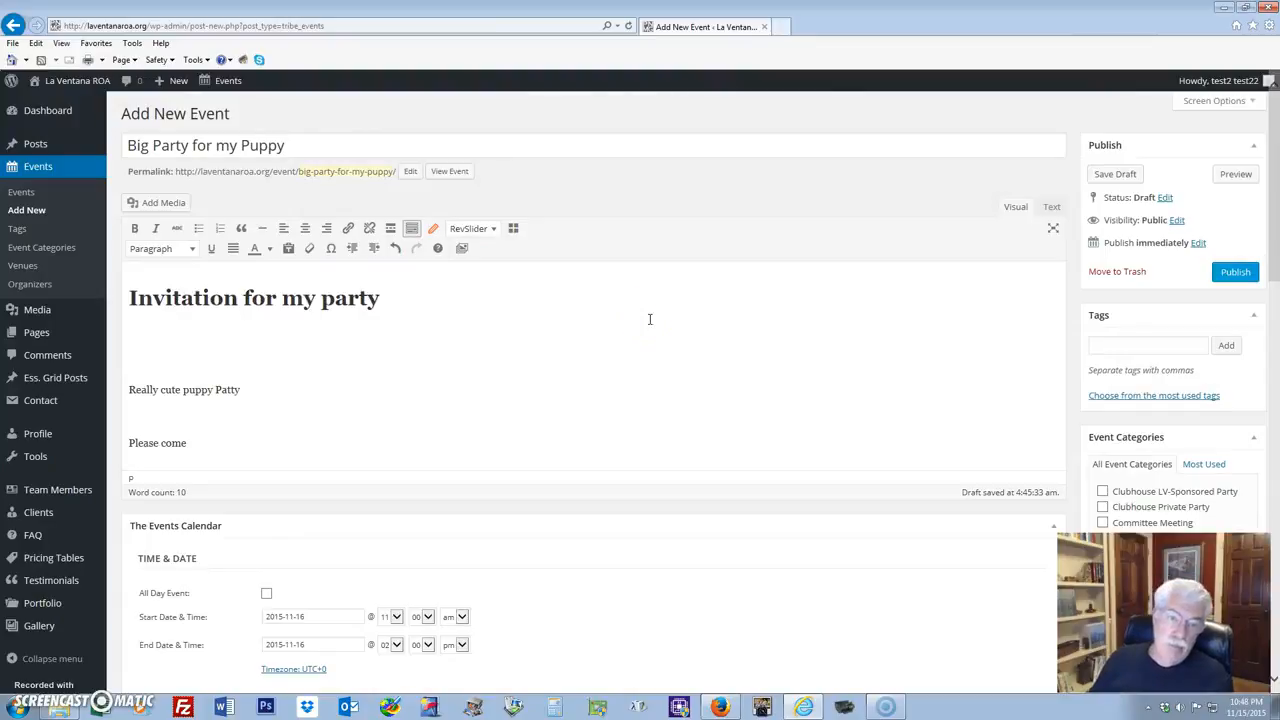
{"action": "left_click", "coordinate": [1229, 274]}
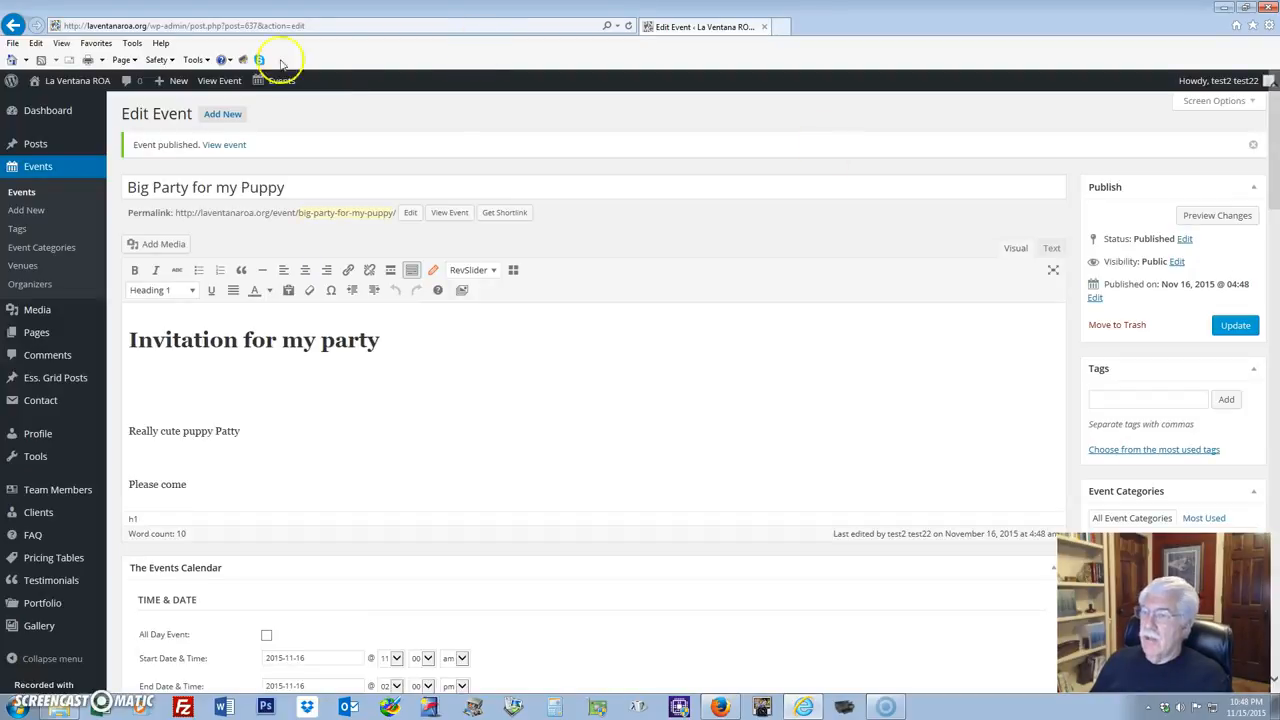
Find 'Big Party for my Puppy' on the live site's calendar and open its event page.
{"action": "mouse_move", "coordinate": [75, 80]}
{"action": "left_click", "coordinate": [48, 104]}
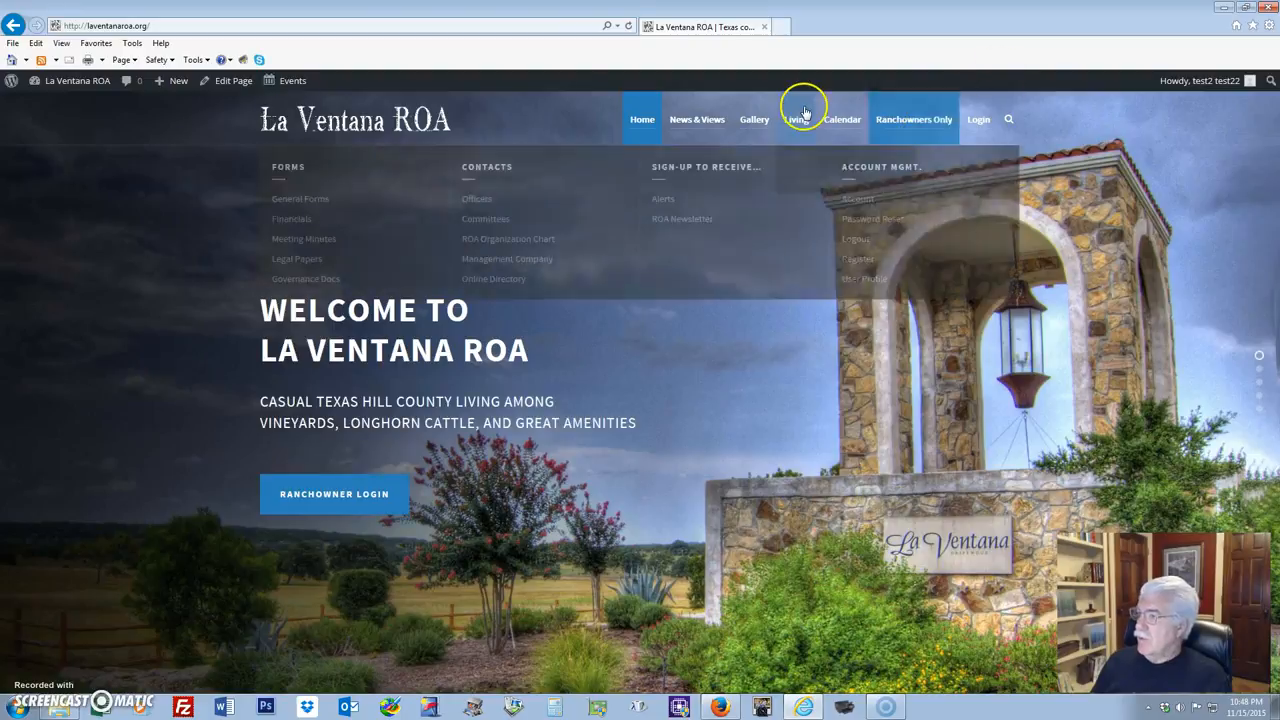
{"action": "left_click", "coordinate": [836, 120]}
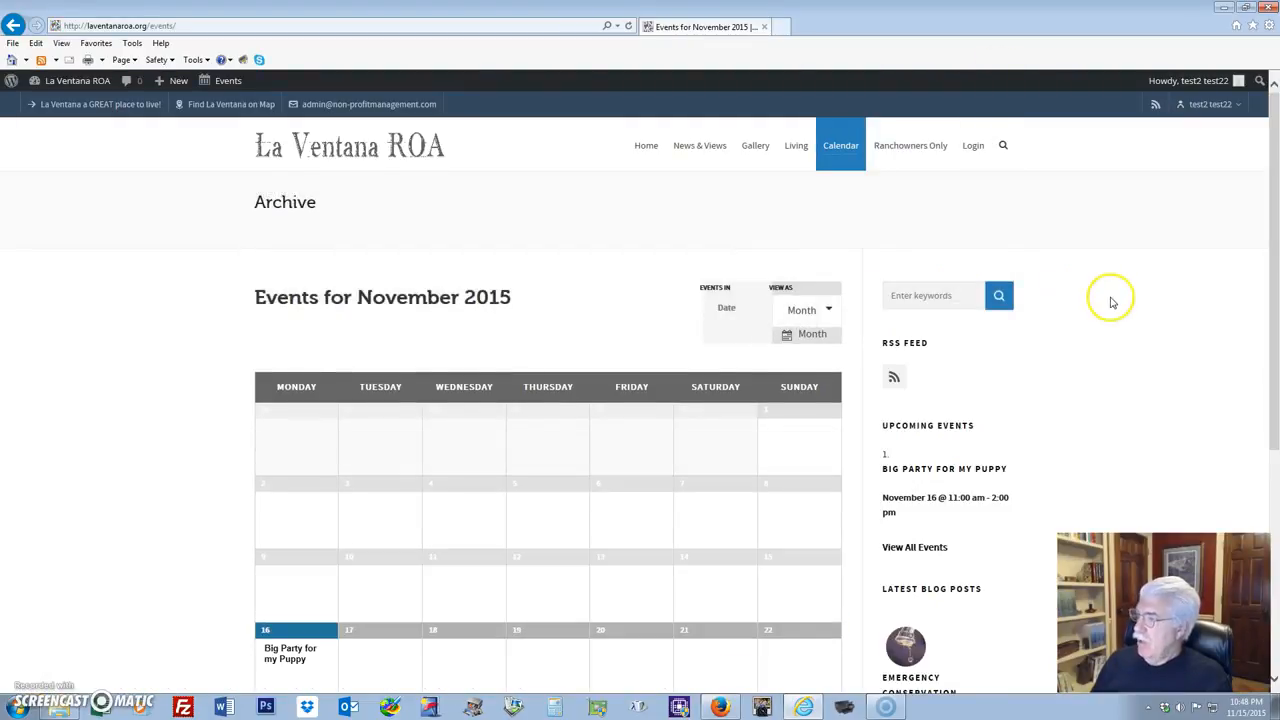
{"action": "scroll", "coordinate": [1110, 300], "scroll_direction": "down", "scroll_amount": 3}
{"action": "scroll", "coordinate": [130, 400], "scroll_direction": "up", "scroll_amount": 2}
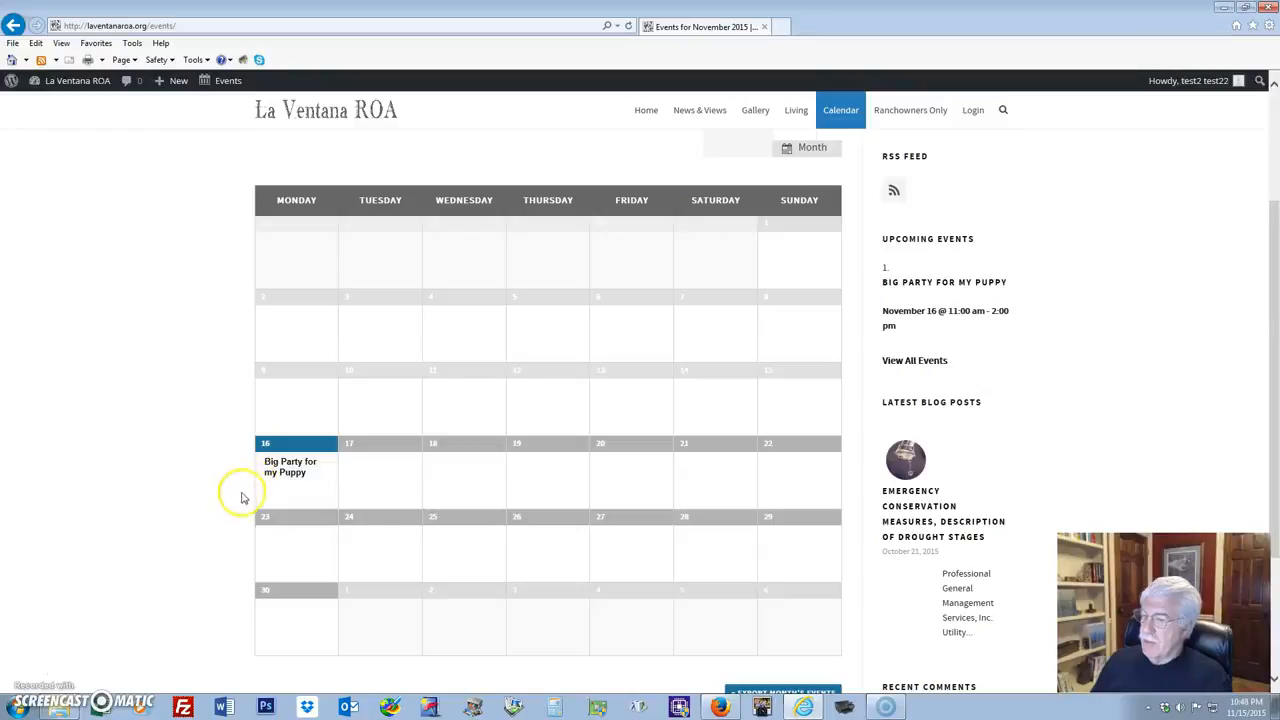
{"action": "mouse_move", "coordinate": [282, 475]}
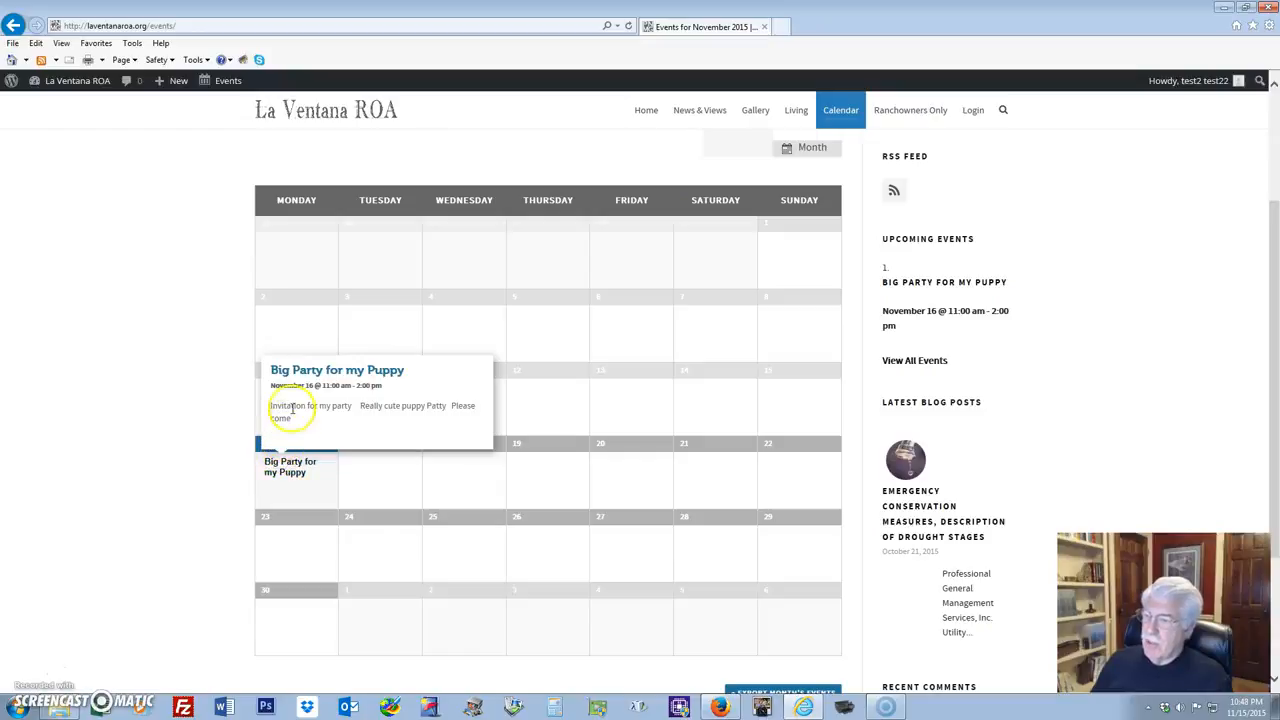
{"action": "left_click", "coordinate": [270, 476]}
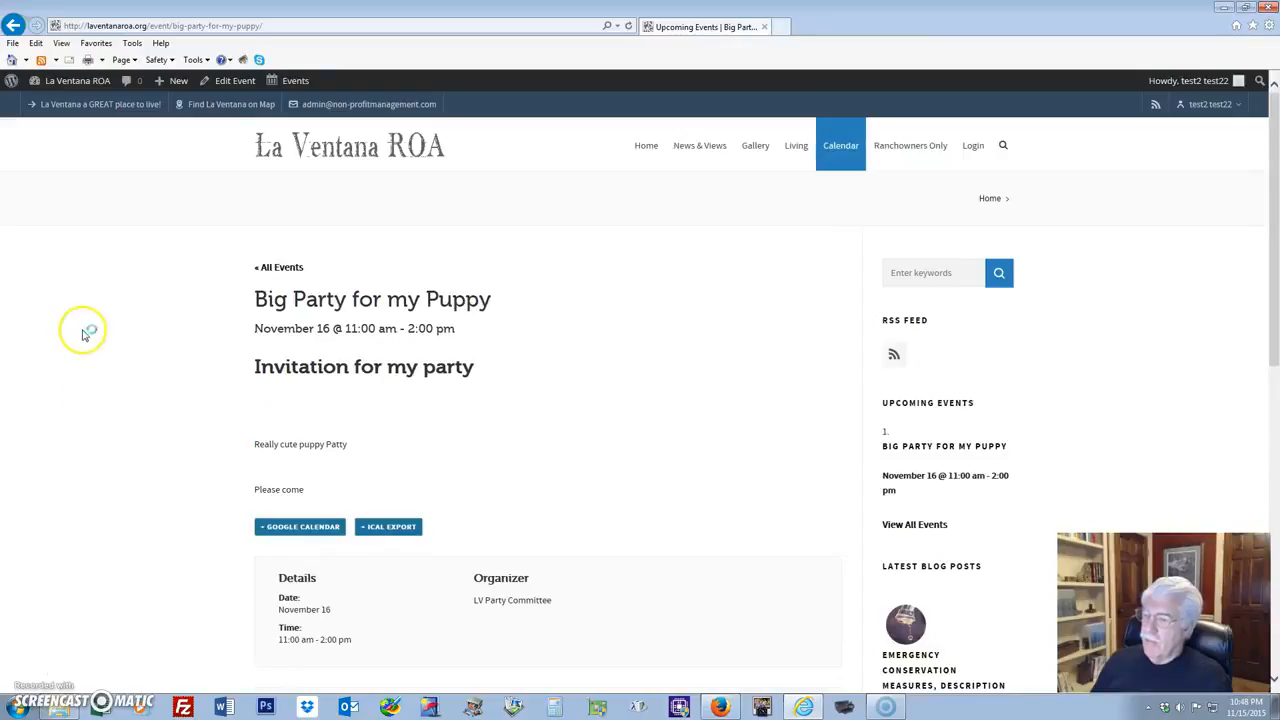
Scroll through the published event page, then return to the admin Dashboard.
{"action": "scroll", "coordinate": [83, 330], "scroll_direction": "down", "scroll_amount": 3}
{"action": "scroll", "coordinate": [97, 262], "scroll_direction": "up", "scroll_amount": 3}
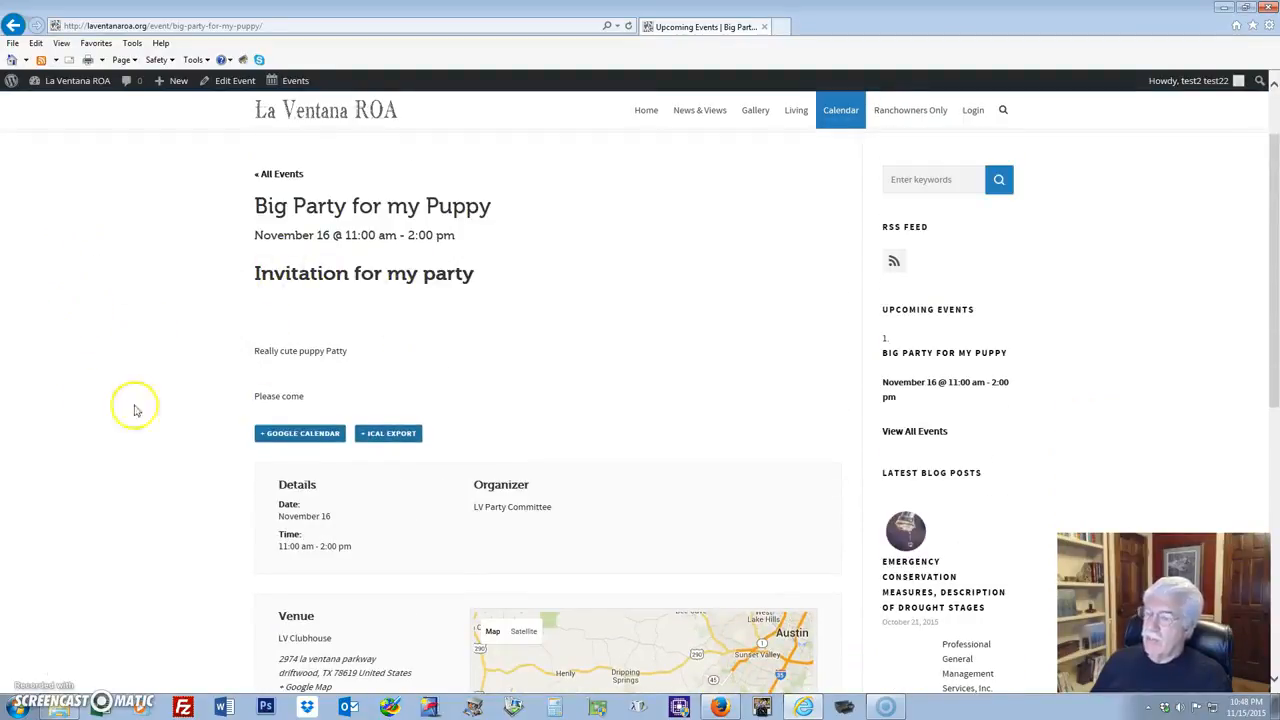
{"action": "scroll", "coordinate": [172, 424], "scroll_direction": "down", "scroll_amount": 5}
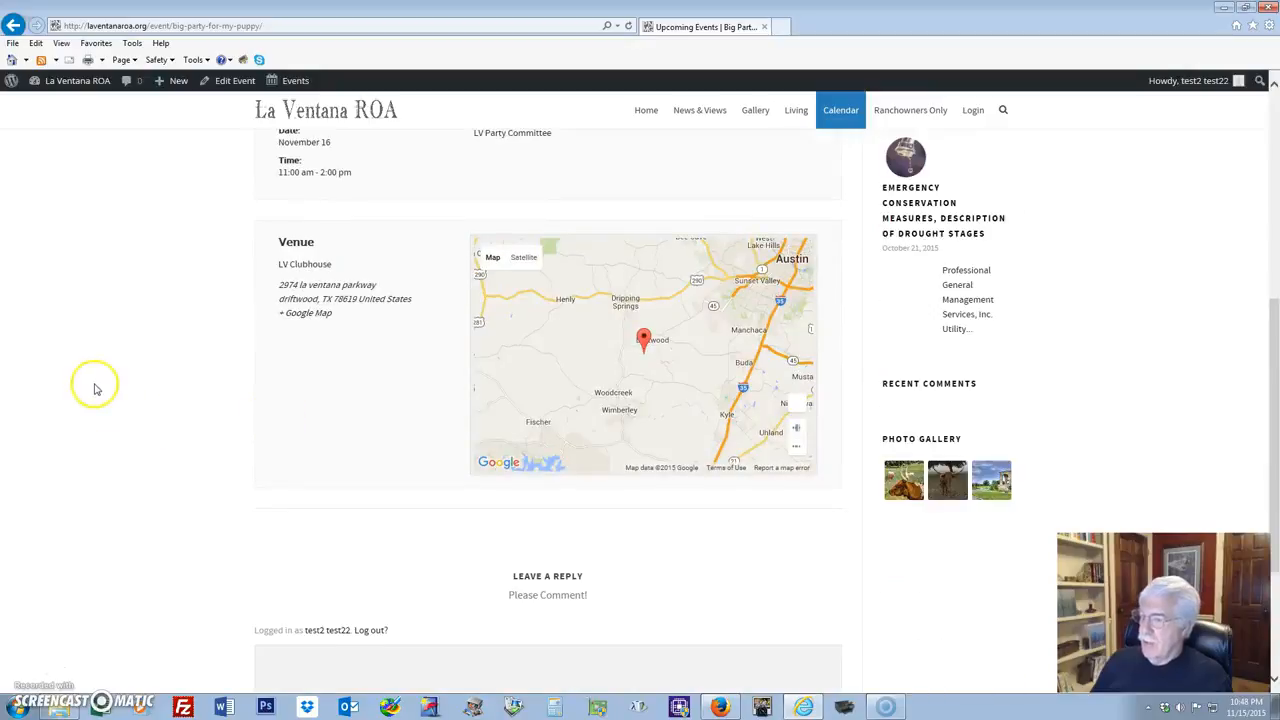
{"action": "scroll", "coordinate": [94, 384], "scroll_direction": "down", "scroll_amount": 3}
{"action": "scroll", "coordinate": [95, 389], "scroll_direction": "up", "scroll_amount": 6}
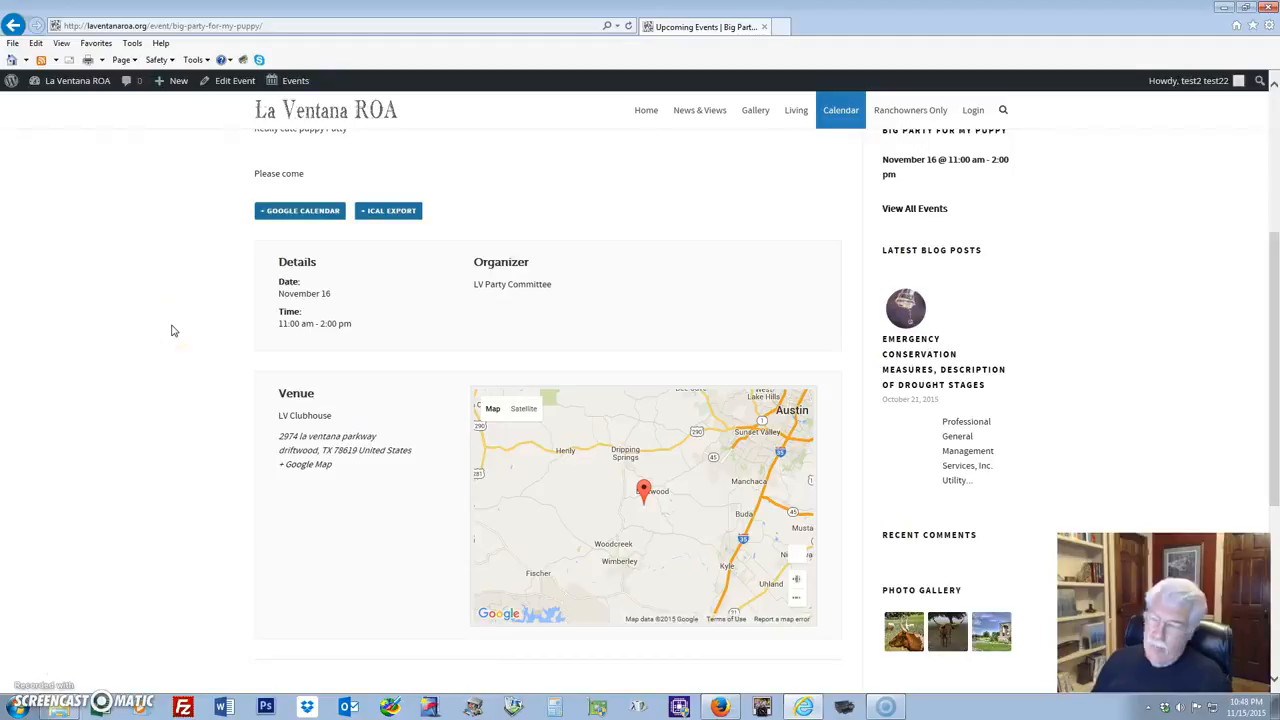
{"action": "scroll", "coordinate": [194, 351], "scroll_direction": "up", "scroll_amount": 4}
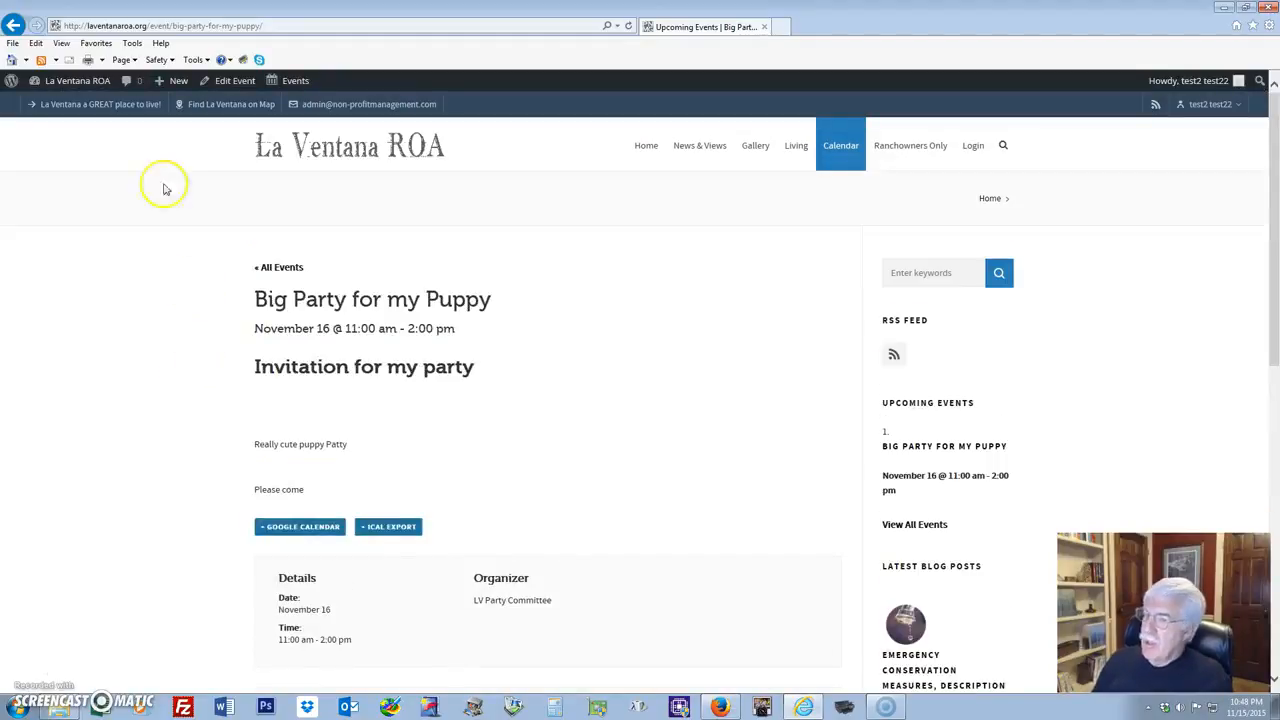
{"action": "mouse_move", "coordinate": [12, 80]}
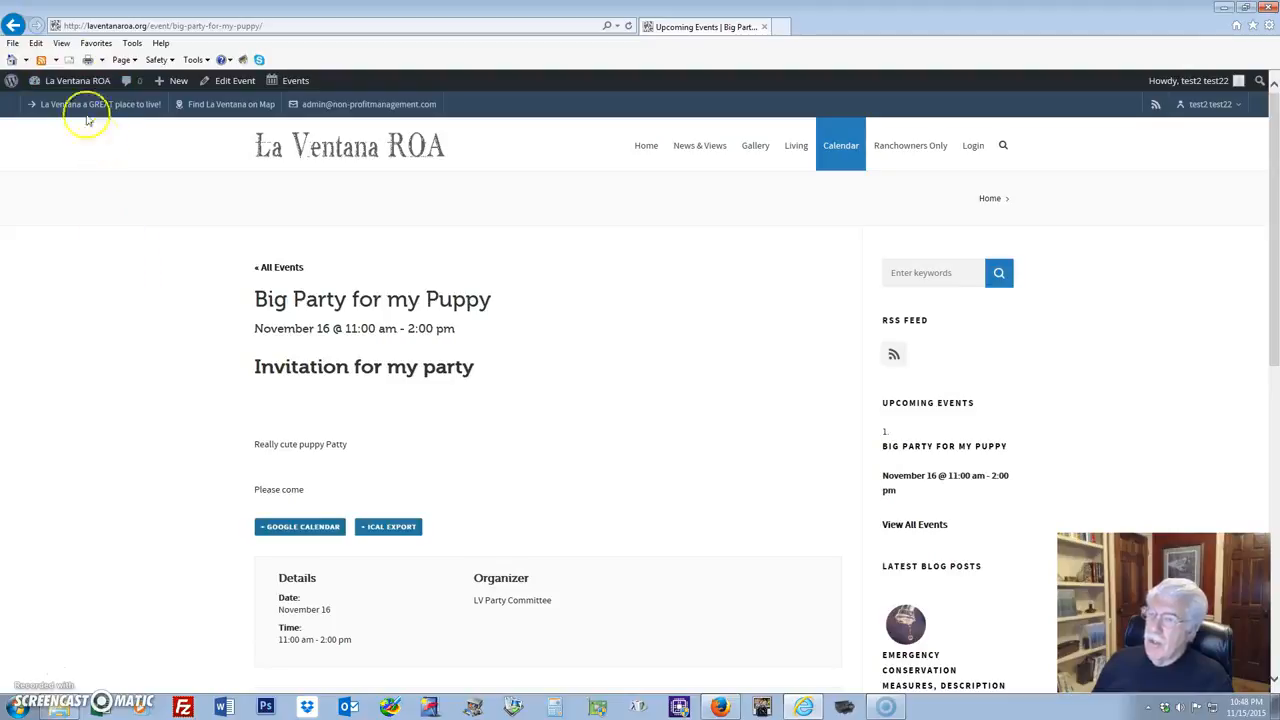
{"action": "mouse_move", "coordinate": [63, 80]}
{"action": "left_click", "coordinate": [41, 108]}
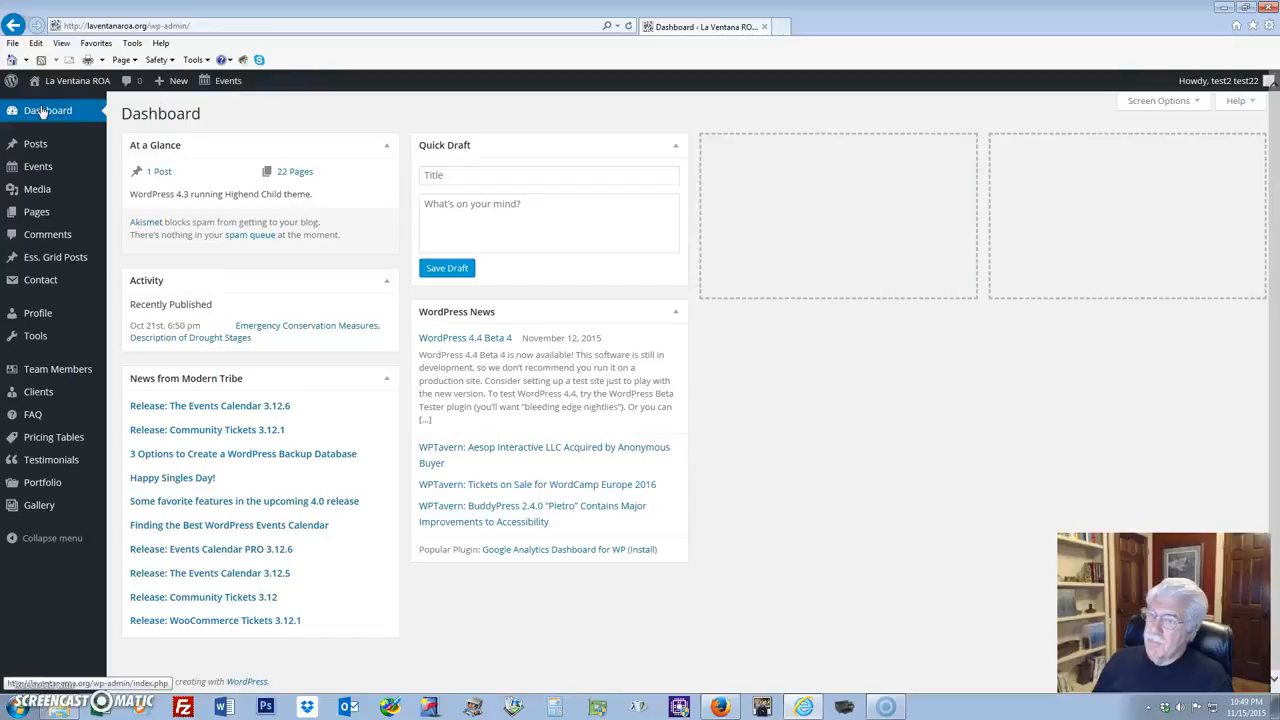
Reopen Big Party for my Puppy from the Events list and scroll to its Featured Image box.
{"action": "mouse_move", "coordinate": [39, 170]}
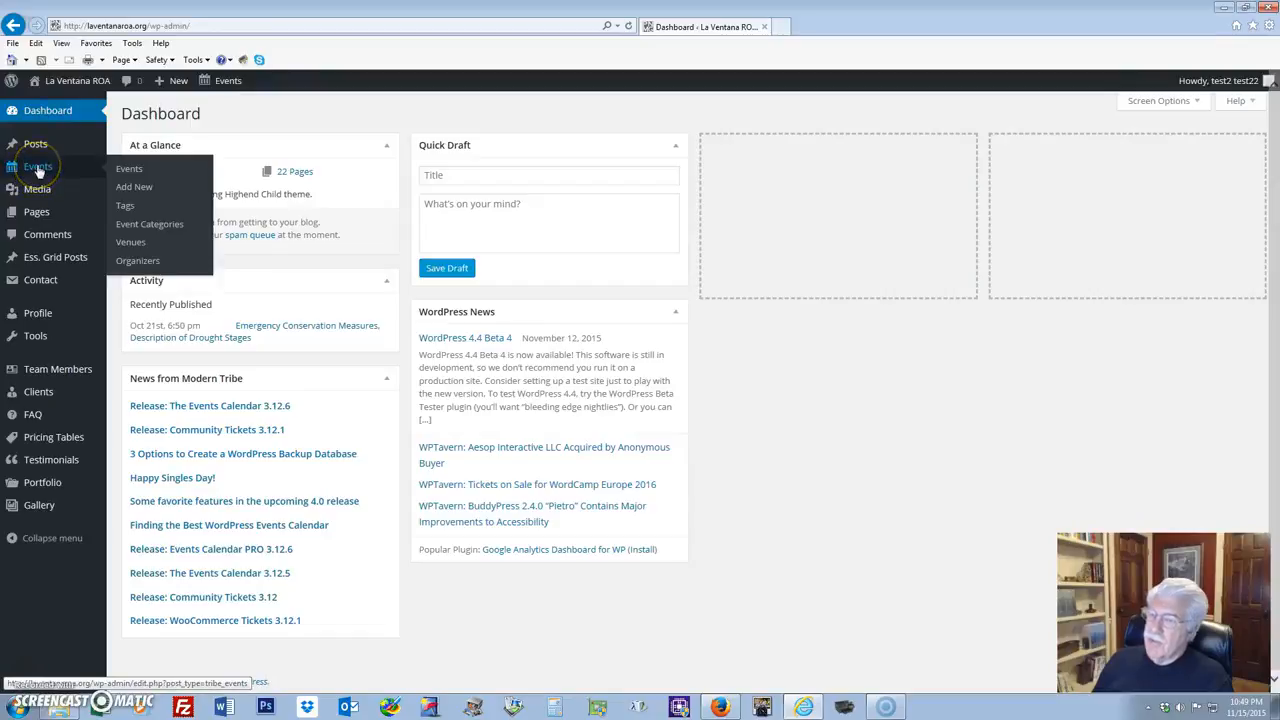
{"action": "left_click", "coordinate": [129, 171]}
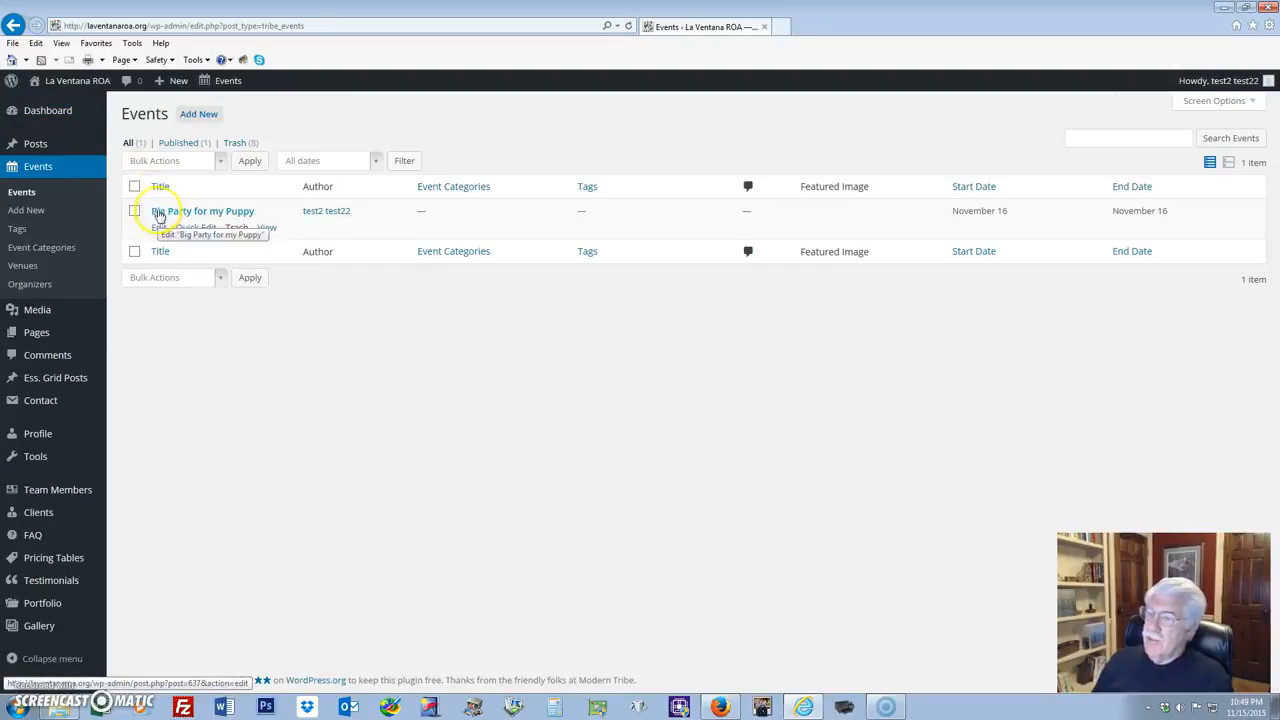
{"action": "left_click", "coordinate": [157, 229]}
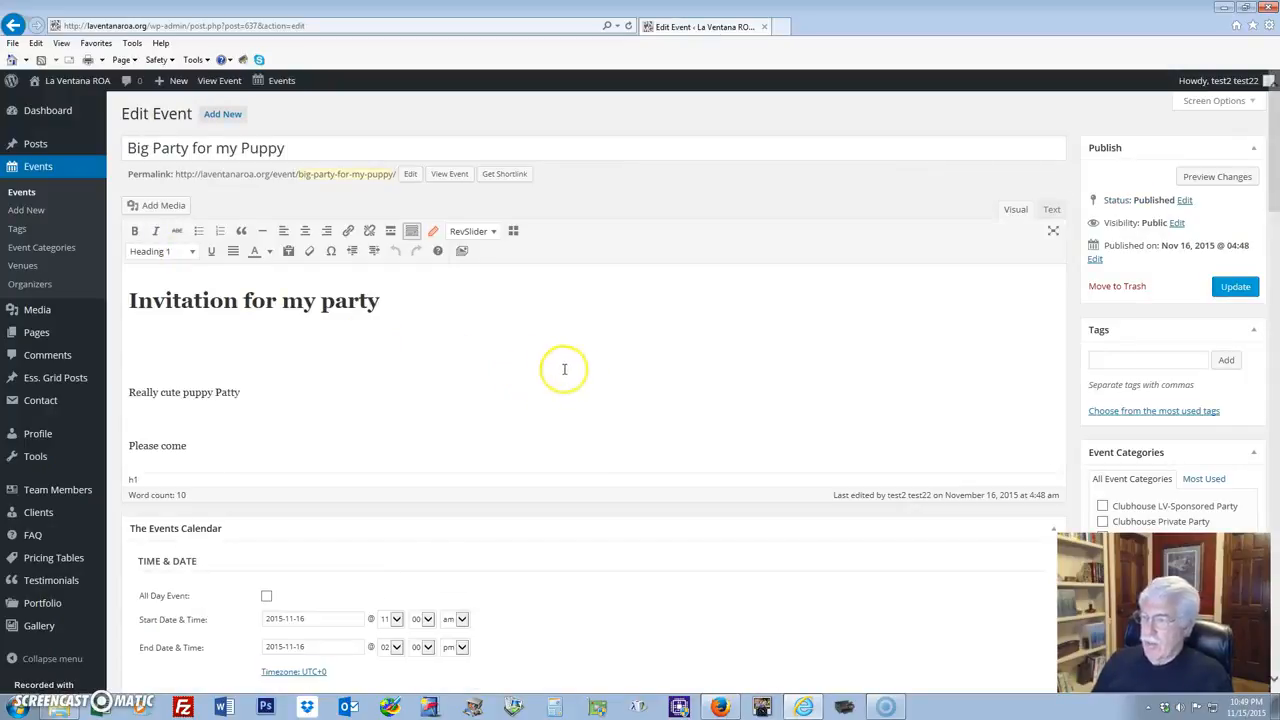
{"action": "scroll", "coordinate": [746, 380], "scroll_direction": "down", "scroll_amount": 7}
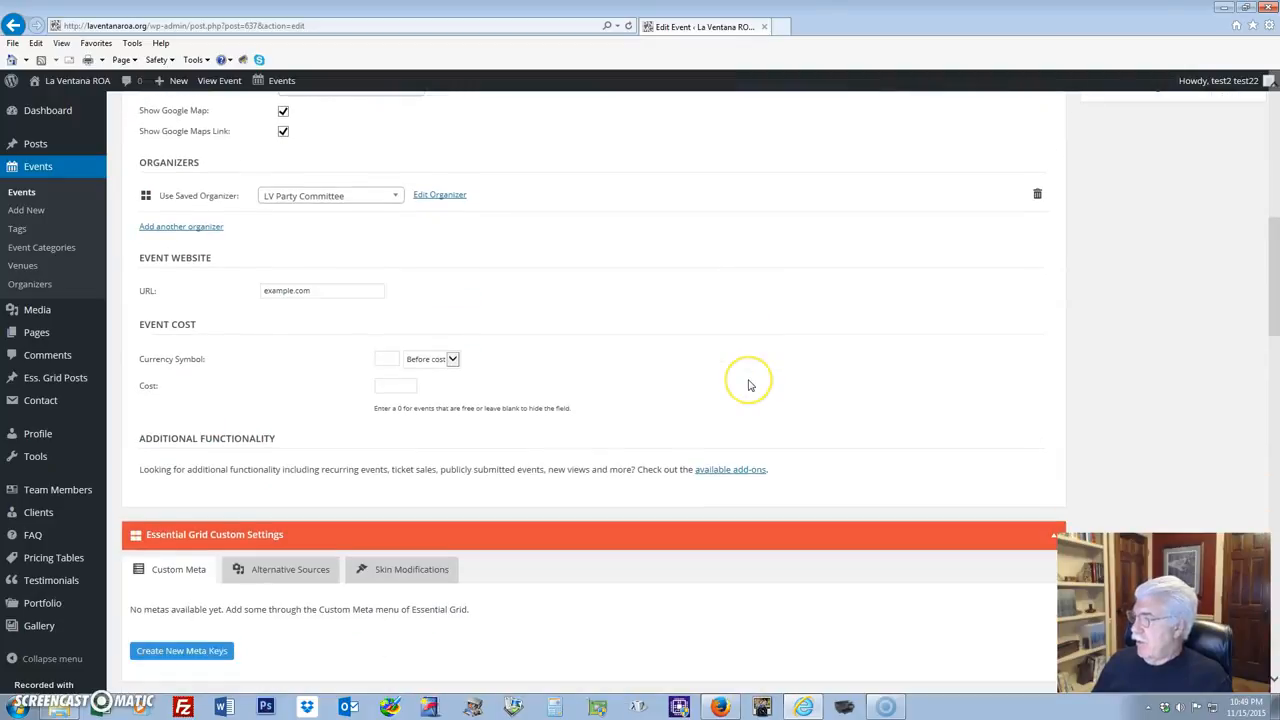
{"action": "scroll", "coordinate": [748, 385], "scroll_direction": "up", "scroll_amount": 4}
{"action": "scroll", "coordinate": [750, 385], "scroll_direction": "down", "scroll_amount": 1}
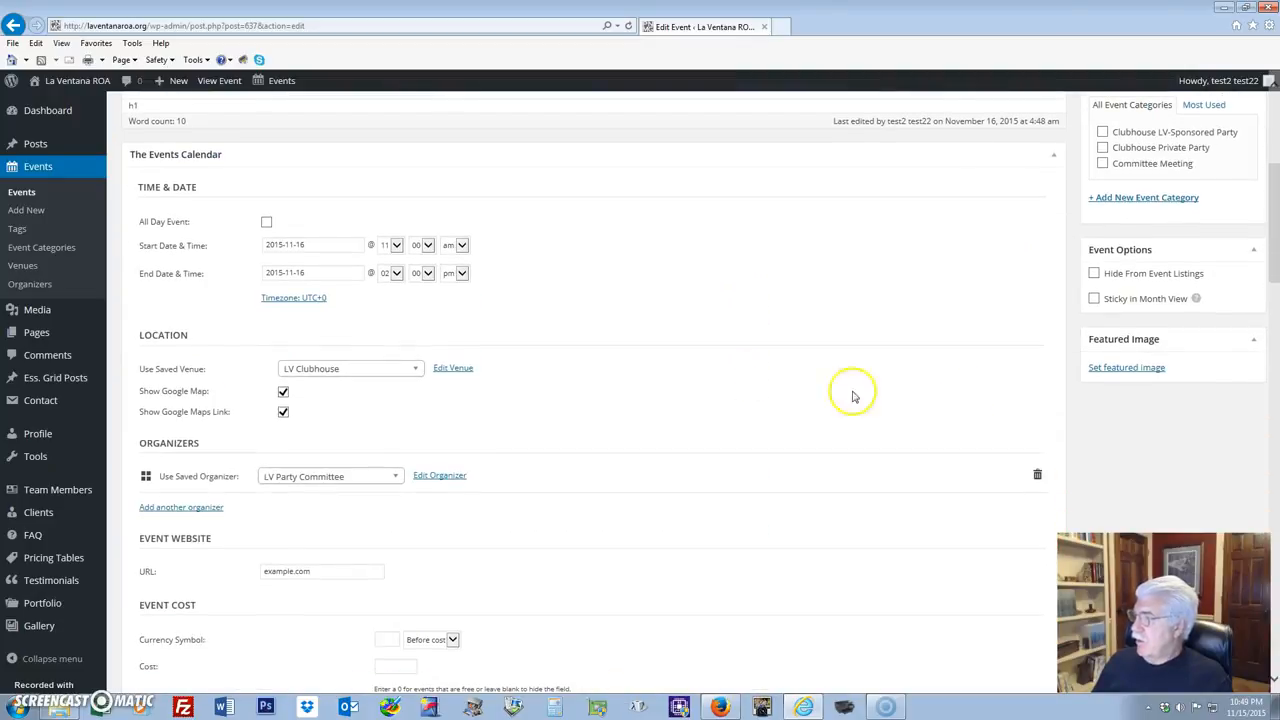
Set invitation.jpg as the event's featured image and update the published event.
{"action": "left_click", "coordinate": [1124, 369]}
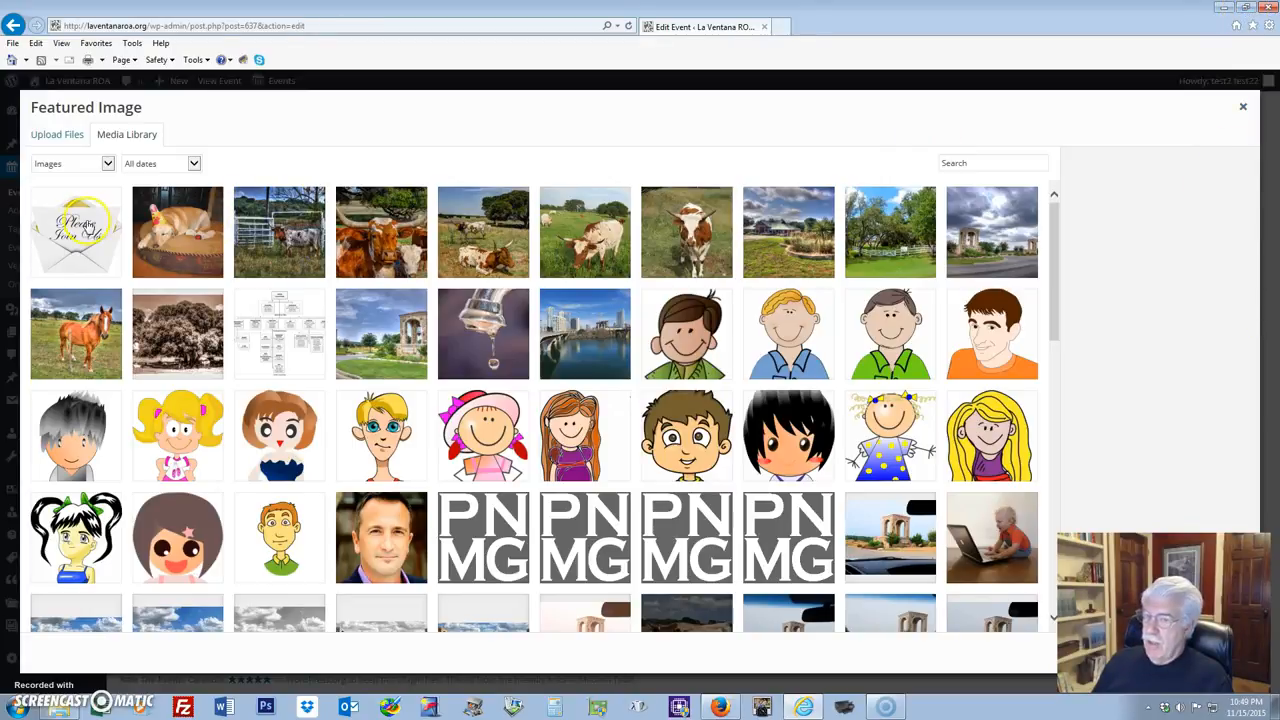
{"action": "left_click", "coordinate": [78, 228]}
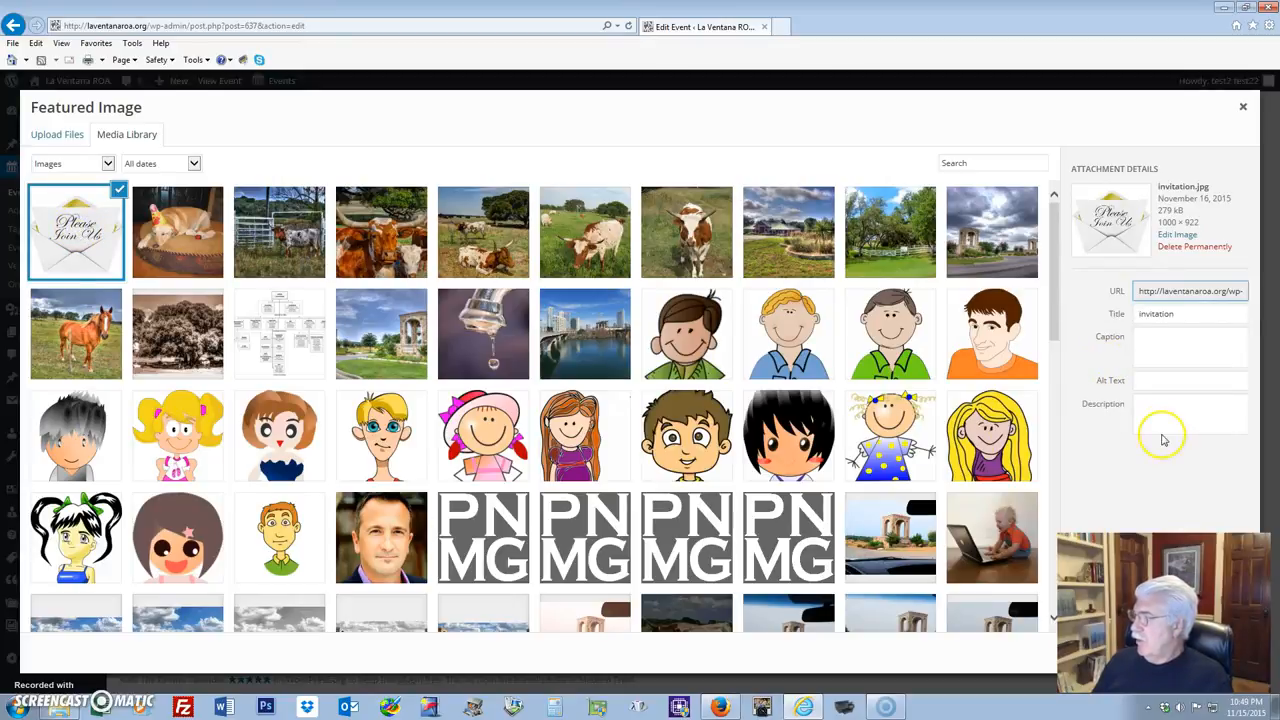
{"action": "left_click", "coordinate": [1243, 7]}
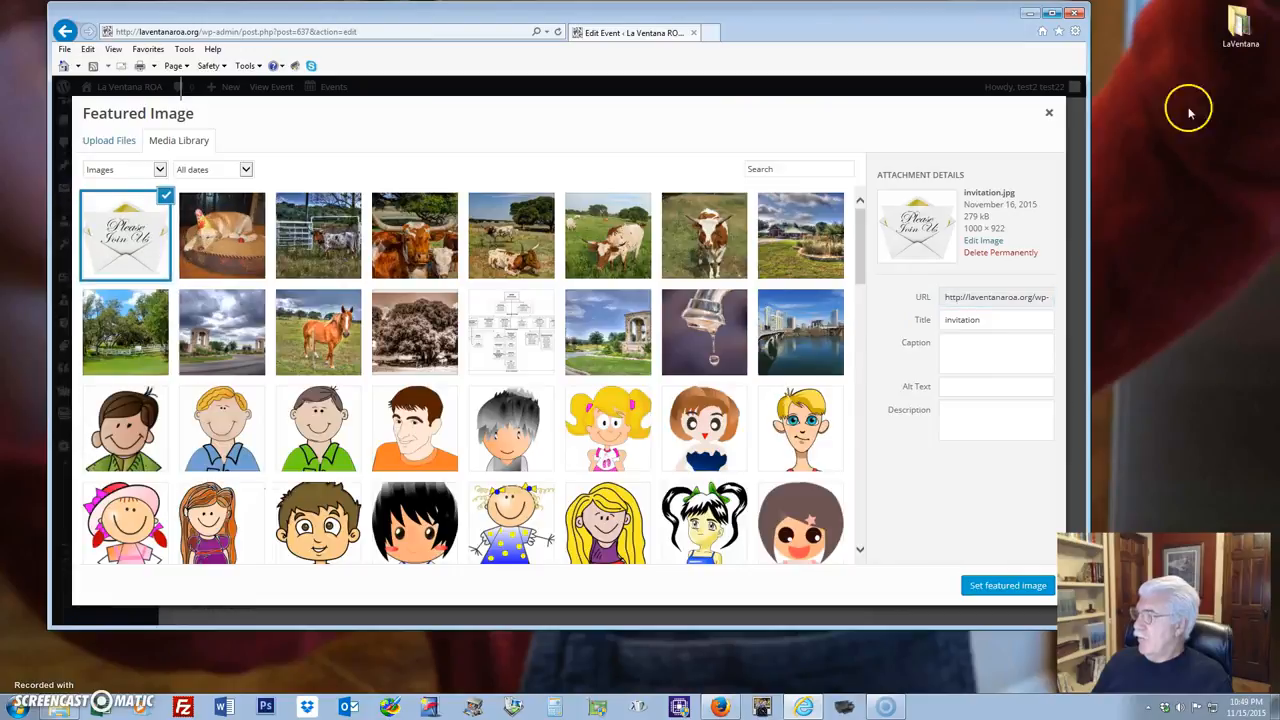
{"action": "left_click", "coordinate": [996, 597]}
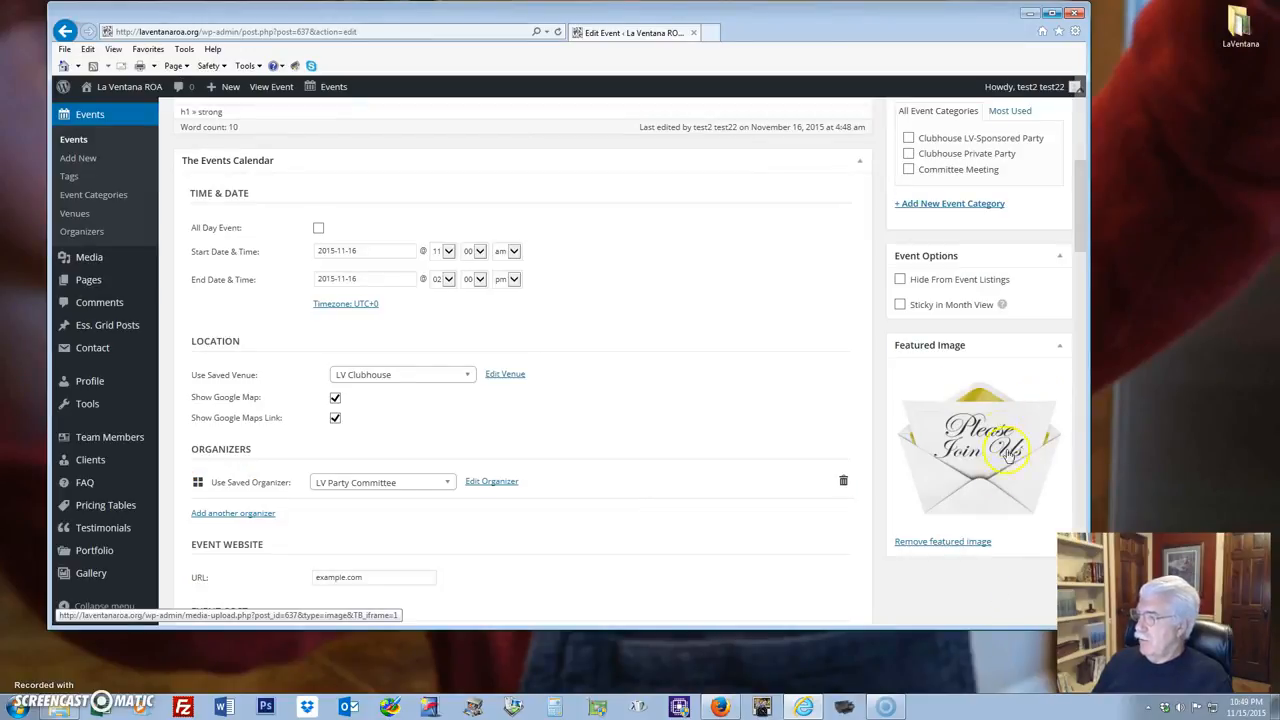
{"action": "scroll", "coordinate": [748, 402], "scroll_direction": "up", "scroll_amount": 2}
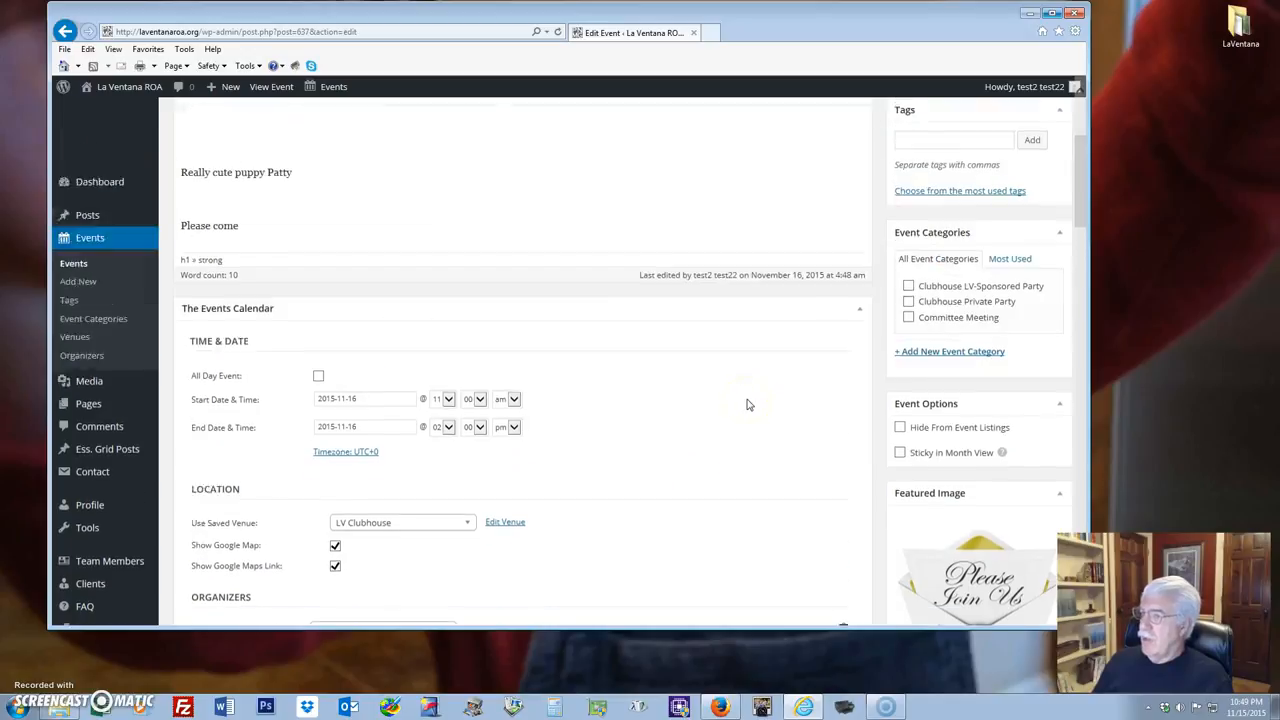
{"action": "scroll", "coordinate": [748, 403], "scroll_direction": "down", "scroll_amount": 3}
{"action": "scroll", "coordinate": [748, 403], "scroll_direction": "up", "scroll_amount": 6}
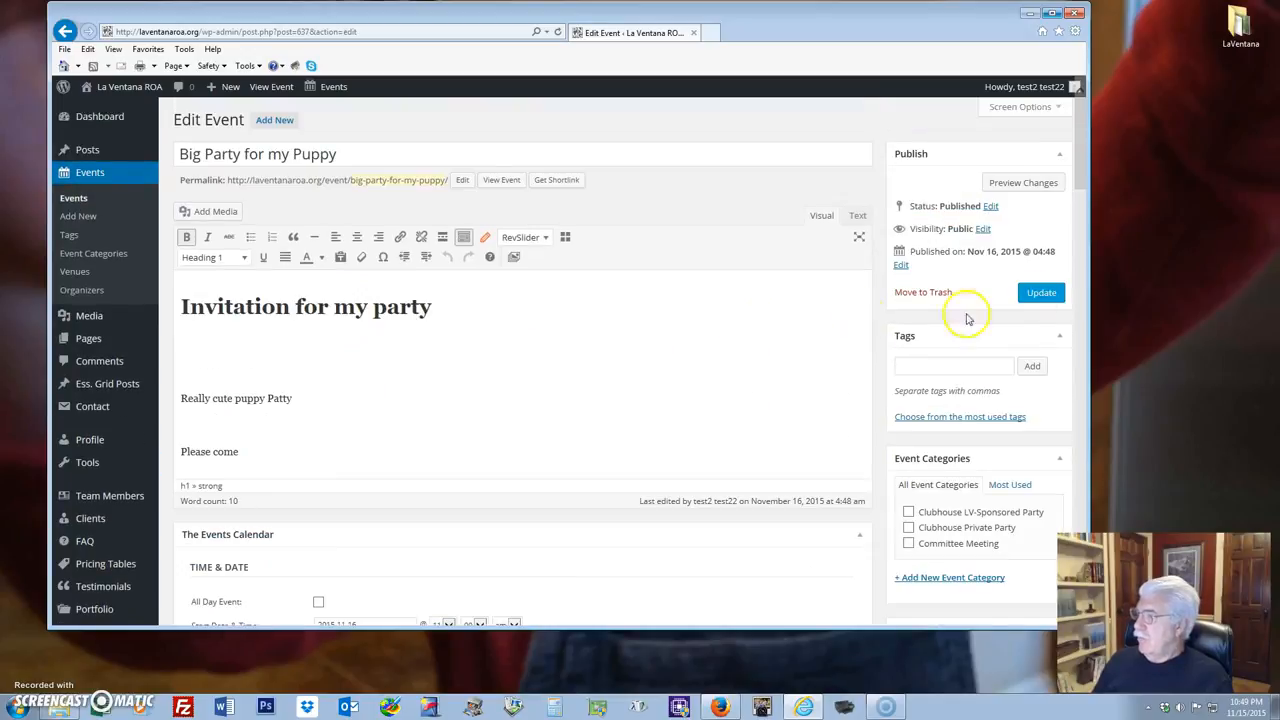
{"action": "left_click", "coordinate": [1038, 294]}
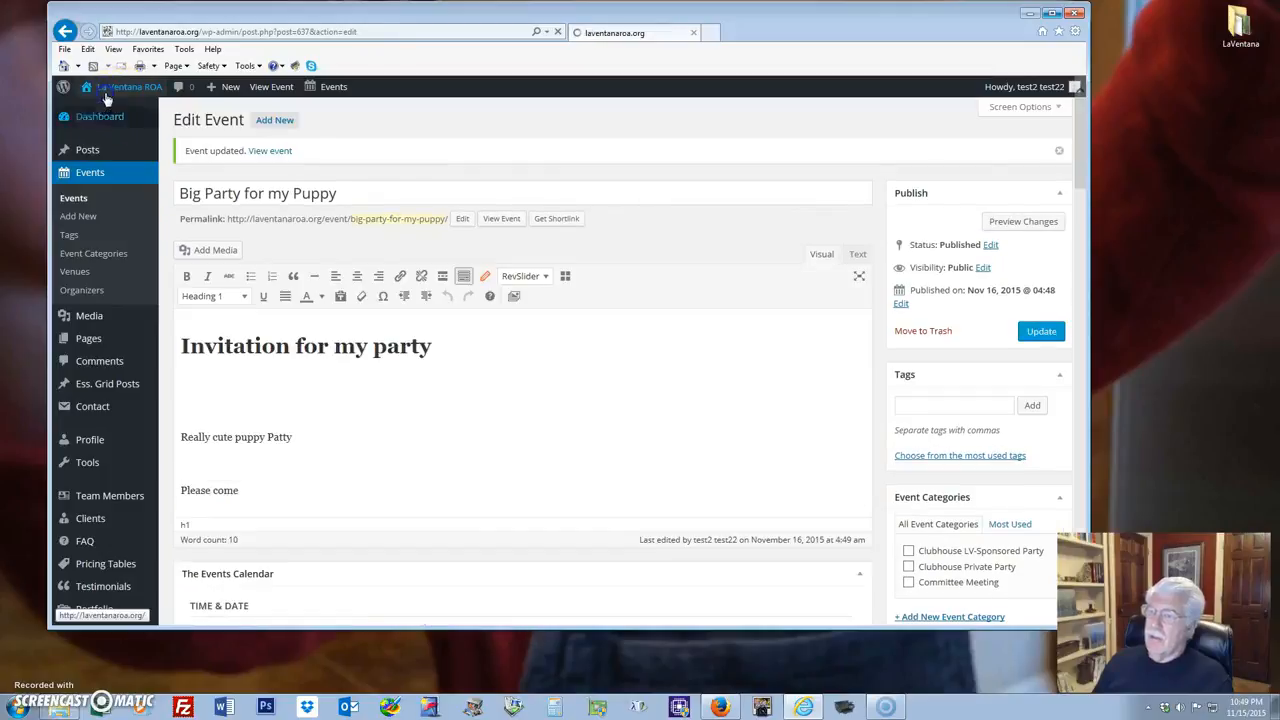
Check Big Party for my Puppy on November 16 in the site's events Calendar.
{"action": "mouse_move", "coordinate": [108, 95]}
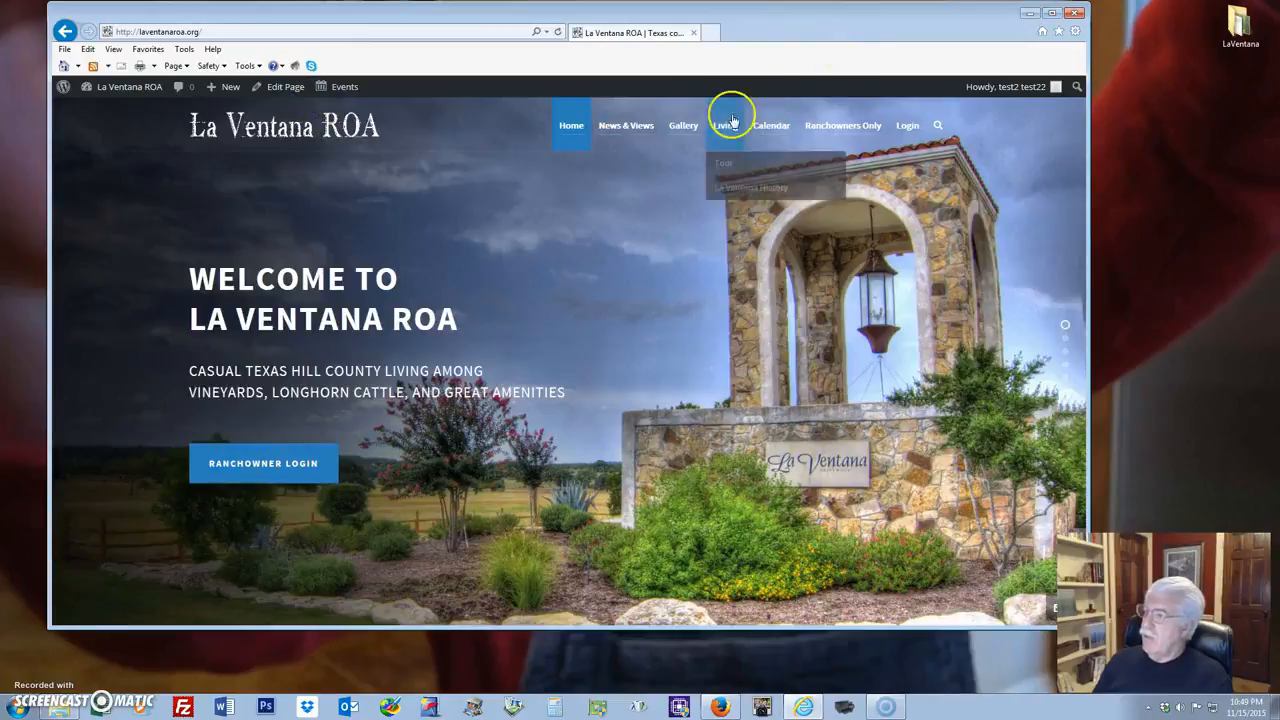
{"action": "left_click", "coordinate": [762, 128]}
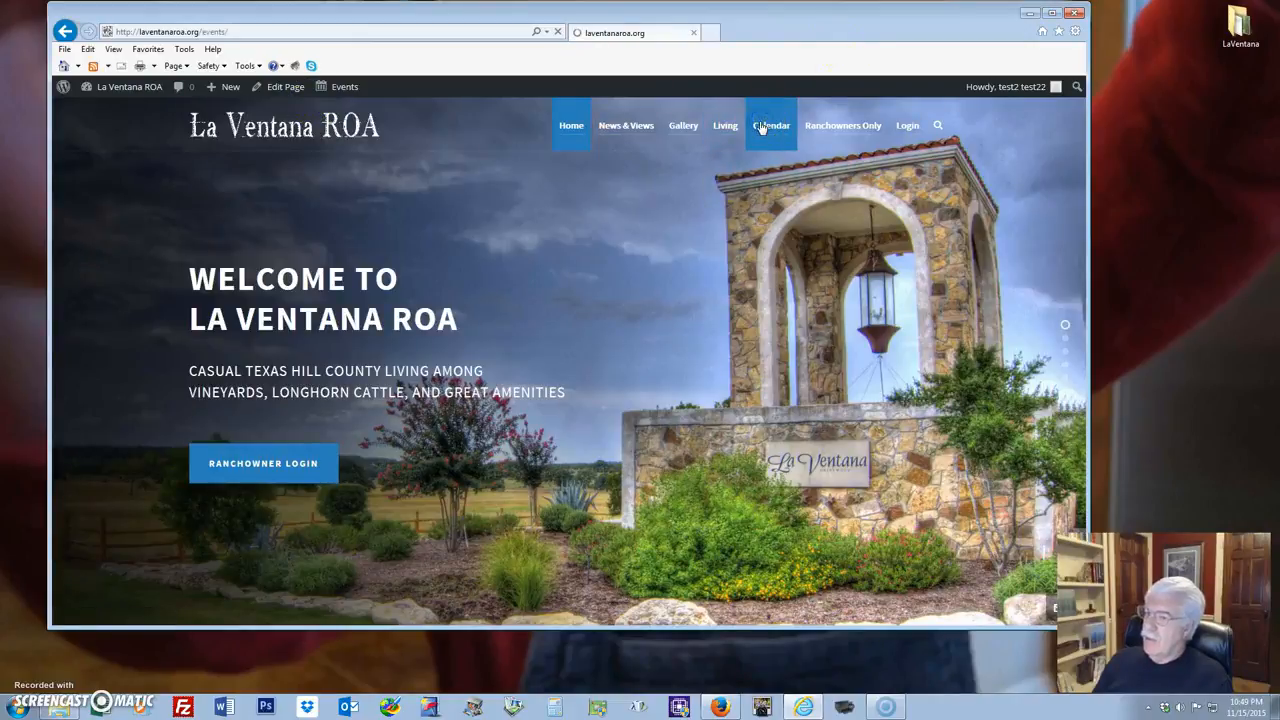
{"action": "scroll", "coordinate": [343, 290], "scroll_direction": "down", "scroll_amount": 2}
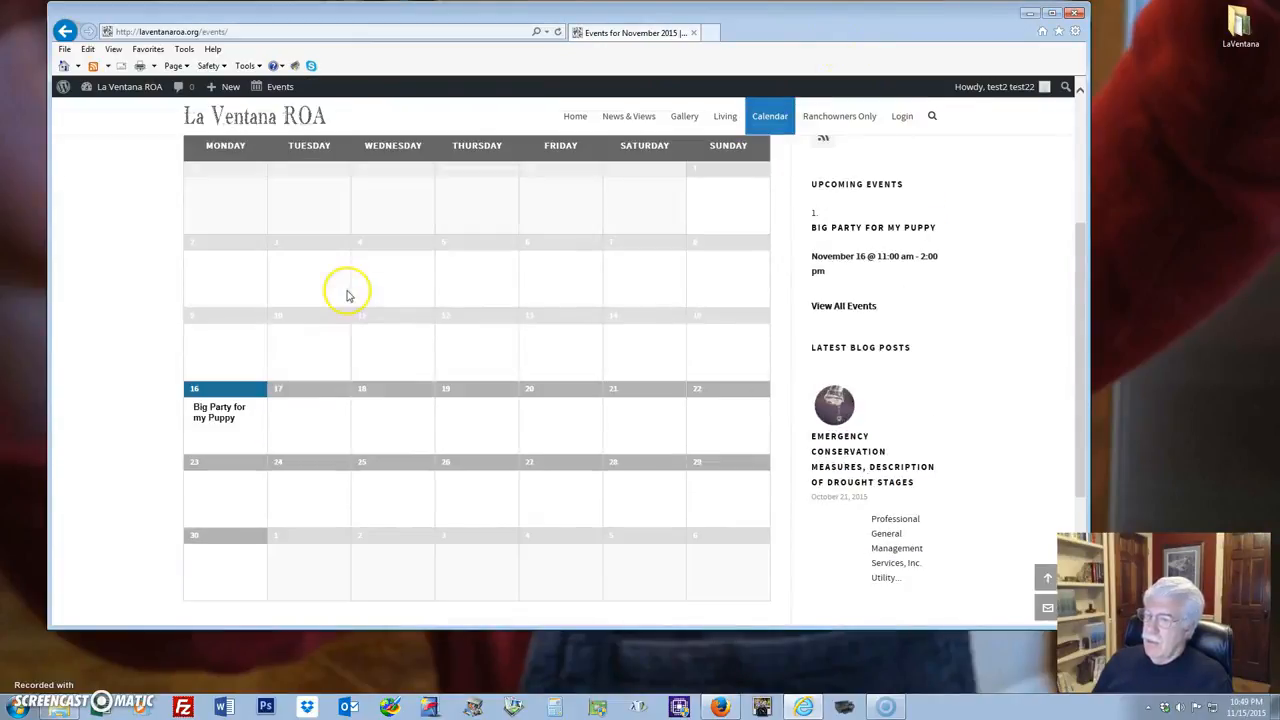
{"action": "mouse_move", "coordinate": [210, 410]}
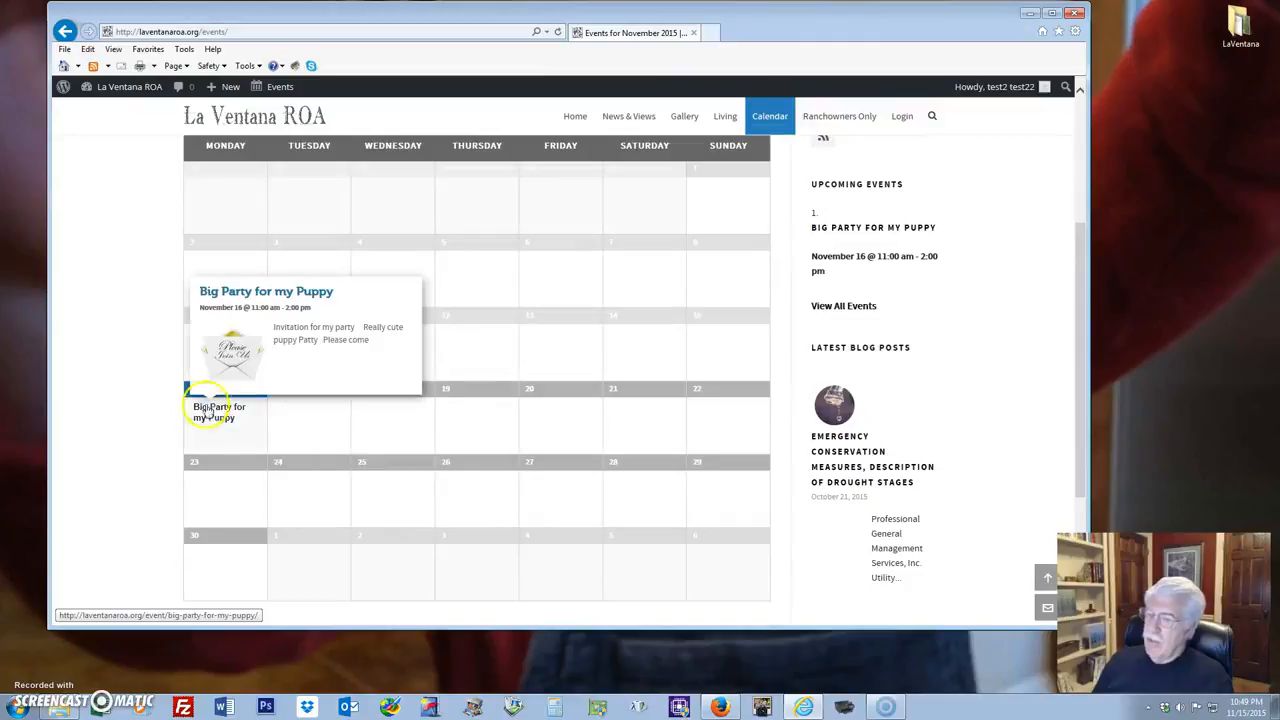
{"action": "left_click", "coordinate": [211, 418]}
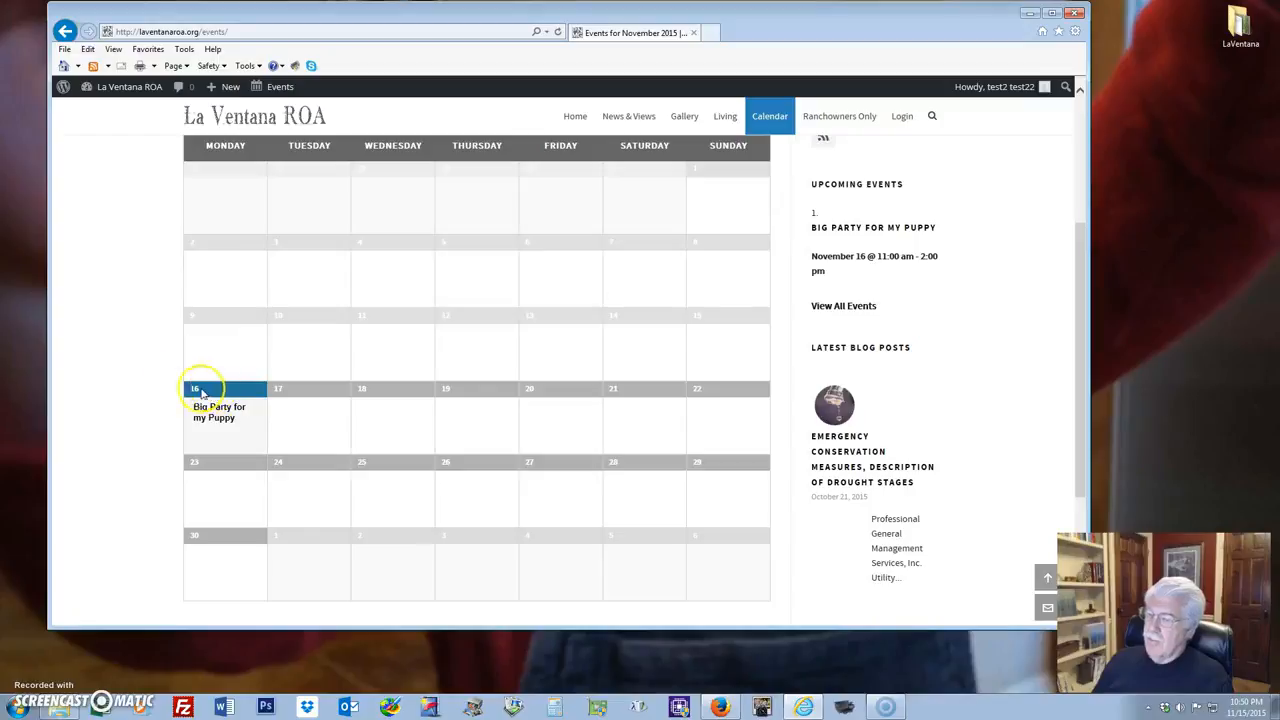
{"action": "mouse_move", "coordinate": [206, 420]}
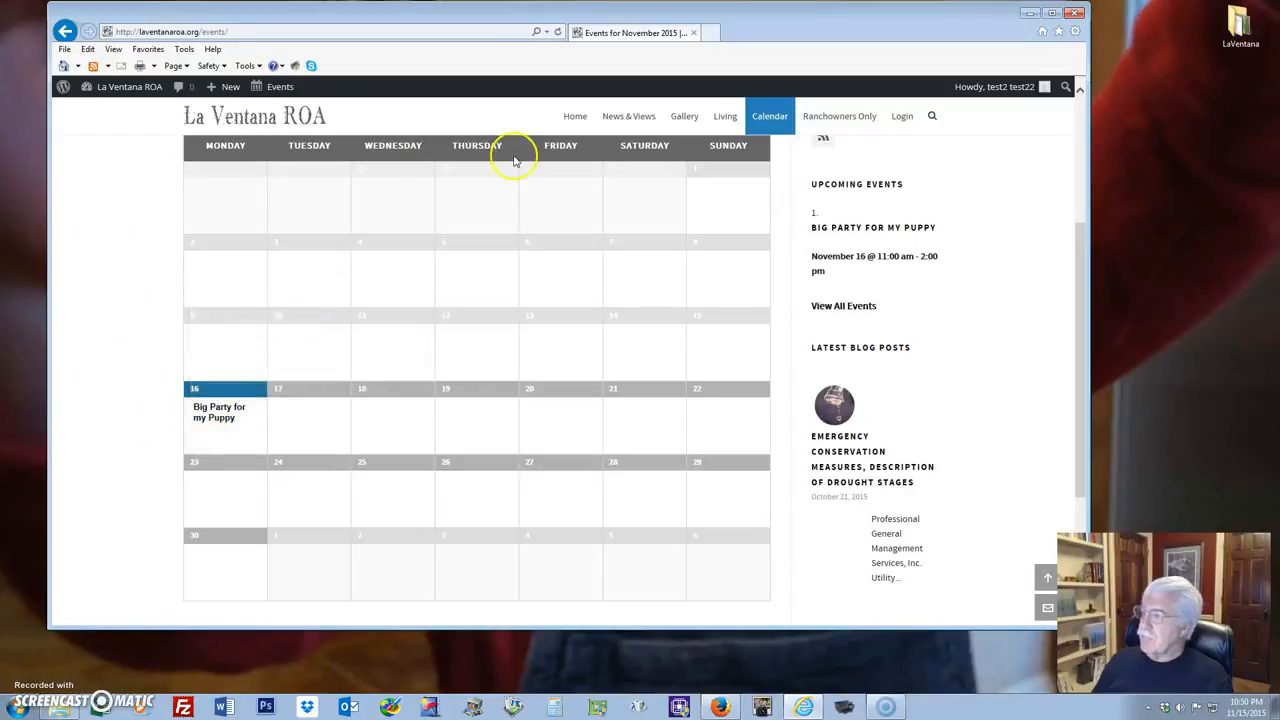
Return to the admin Dashboard and open the list of all events.
{"action": "left_click", "coordinate": [103, 110]}
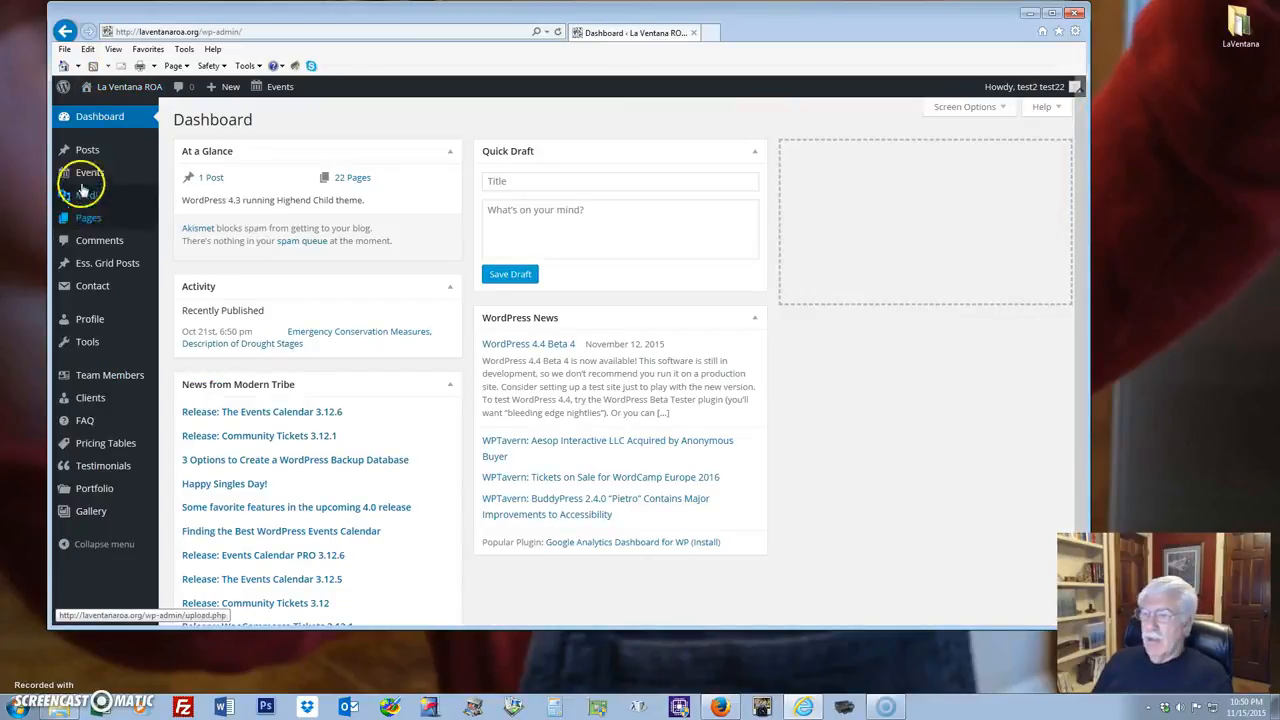
{"action": "mouse_move", "coordinate": [86, 172]}
{"action": "left_click", "coordinate": [183, 177]}
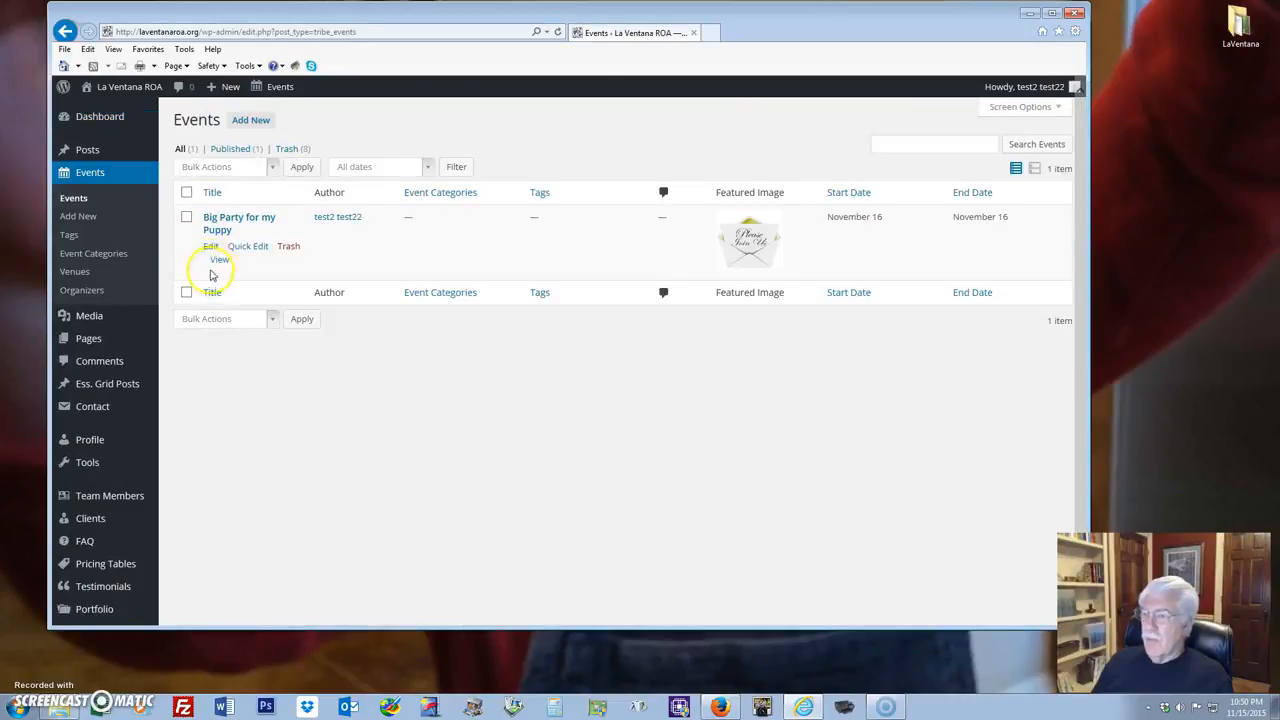
Reopen Big Party for my Puppy and open Add Media with the cursor on the line below the heading.
{"action": "left_click", "coordinate": [212, 247]}
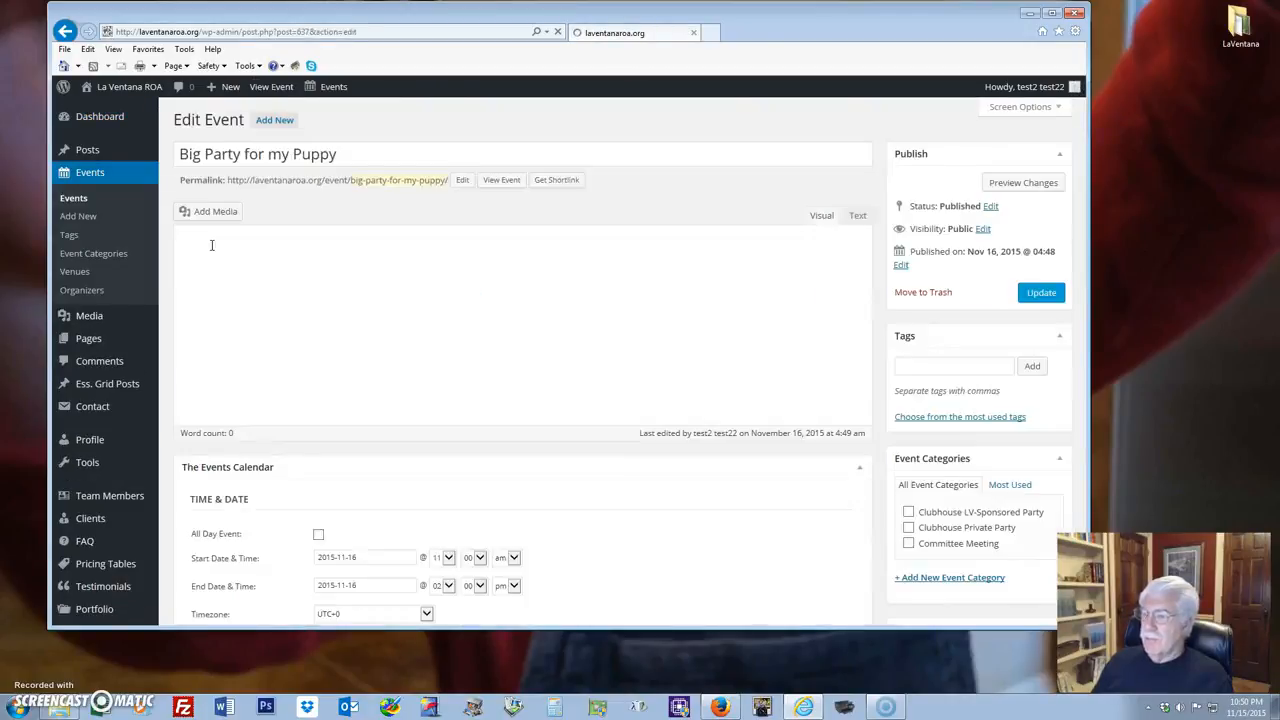
{"action": "left_click", "coordinate": [486, 390]}
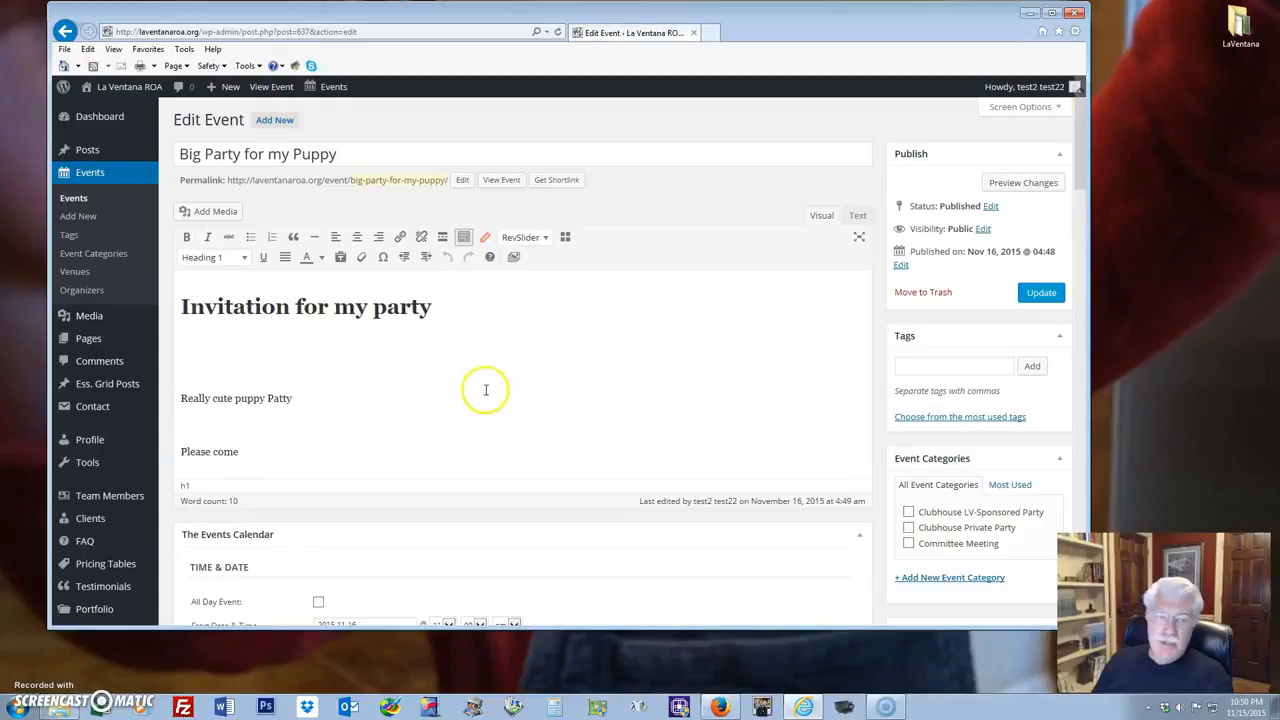
{"action": "left_click", "coordinate": [193, 353]}
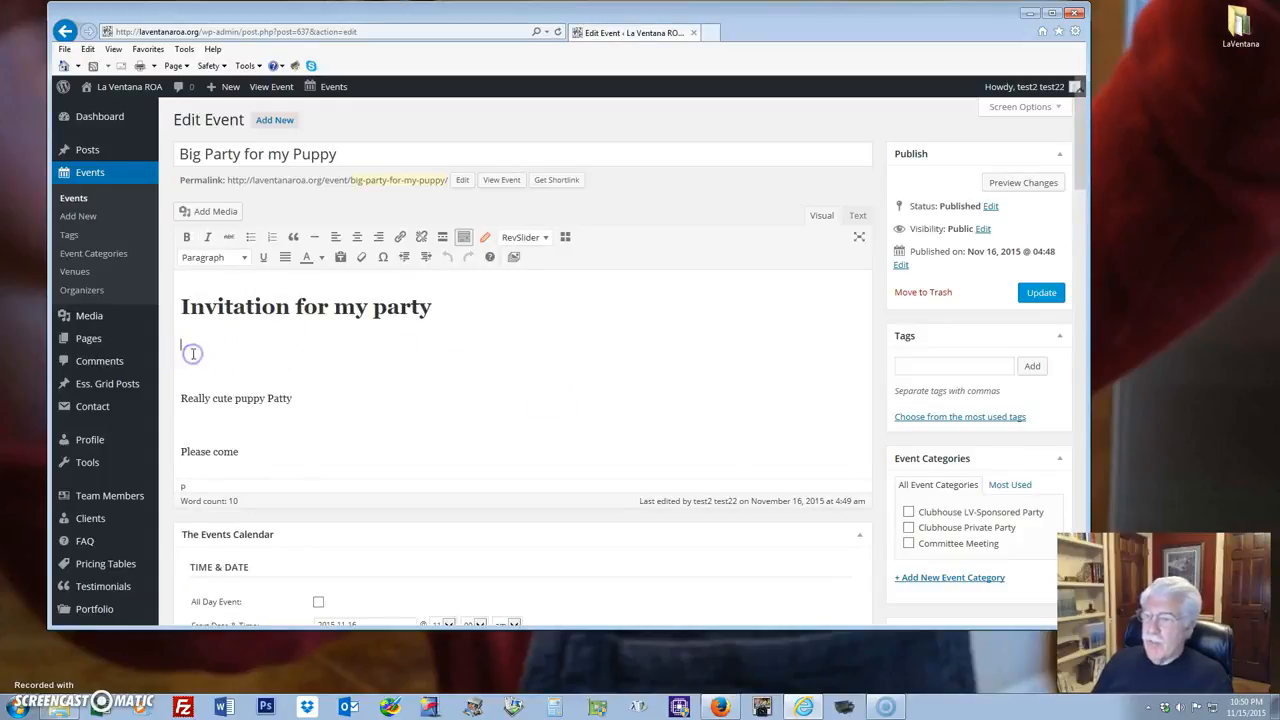
{"action": "left_click", "coordinate": [1238, 28]}
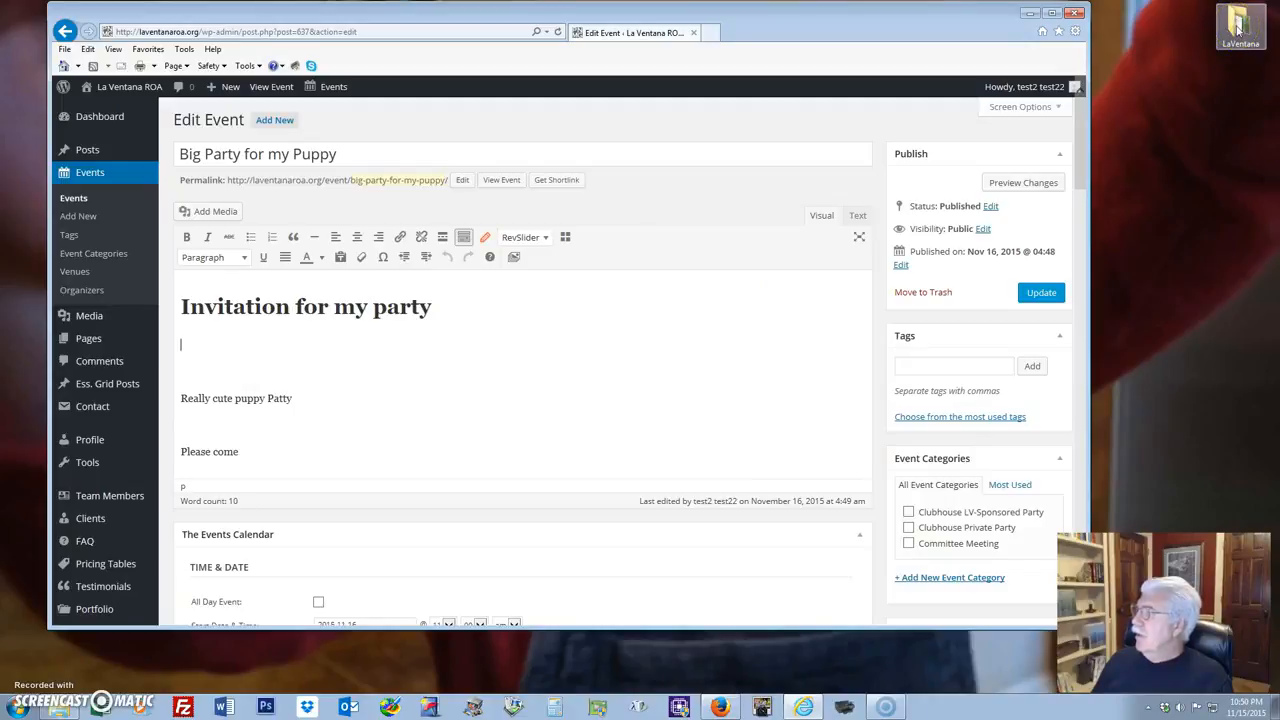
{"action": "left_click", "coordinate": [1238, 28]}
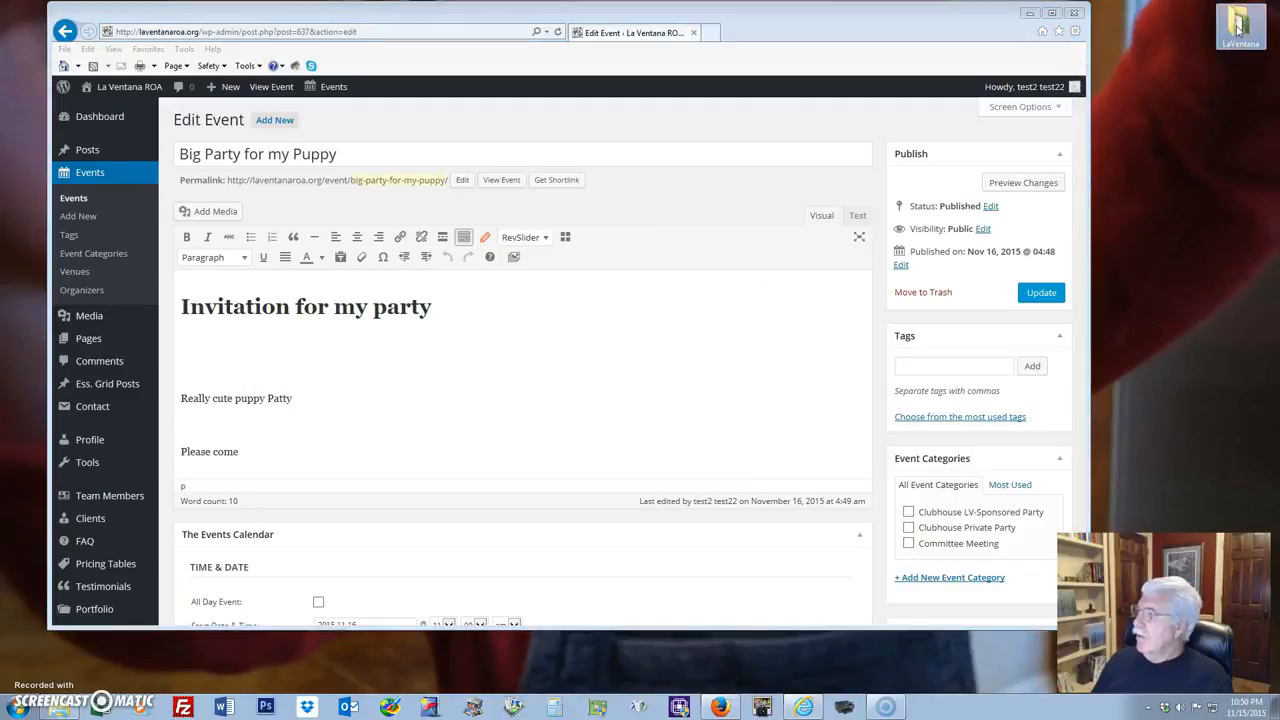
{"action": "left_click", "coordinate": [190, 350]}
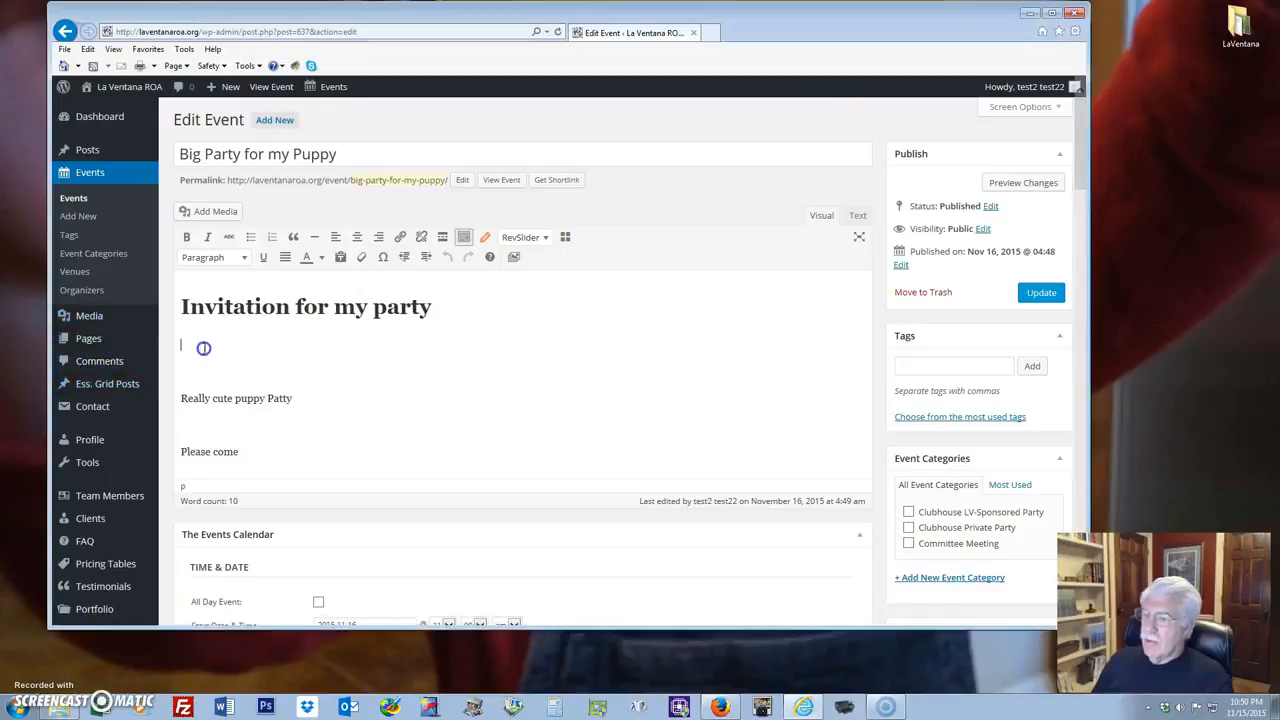
{"action": "left_click", "coordinate": [187, 343]}
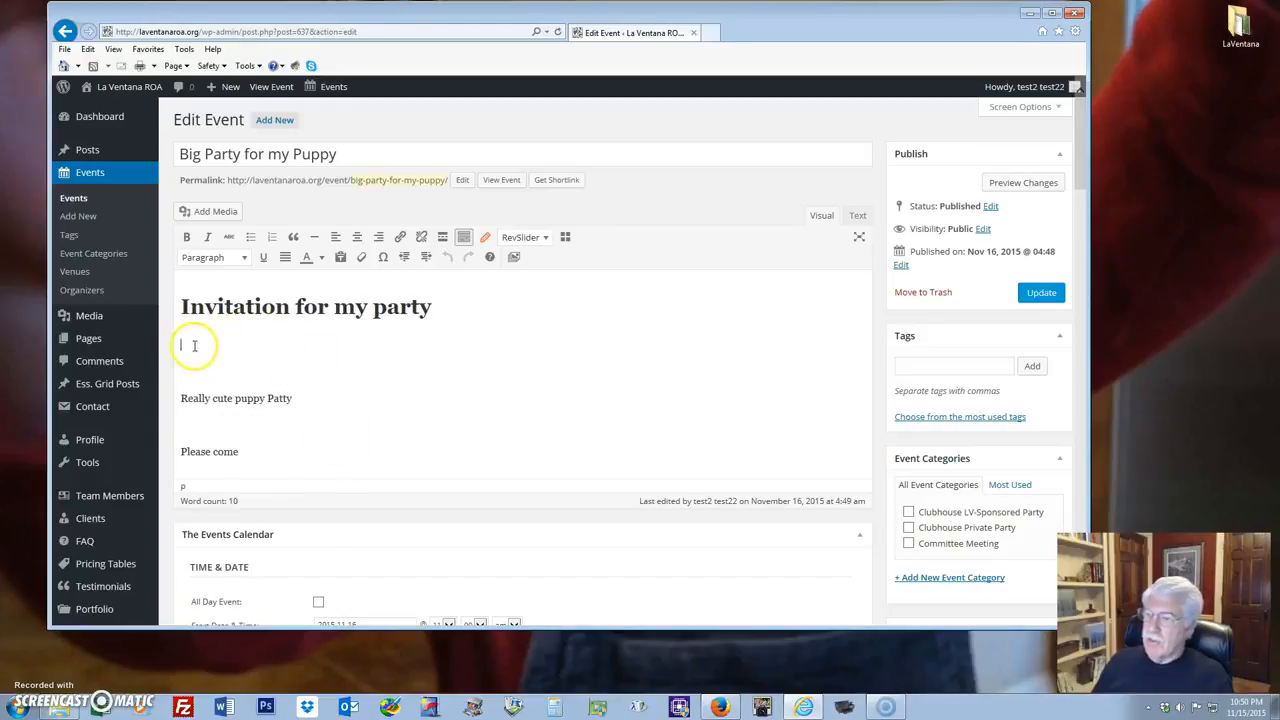
{"action": "left_click", "coordinate": [208, 216]}
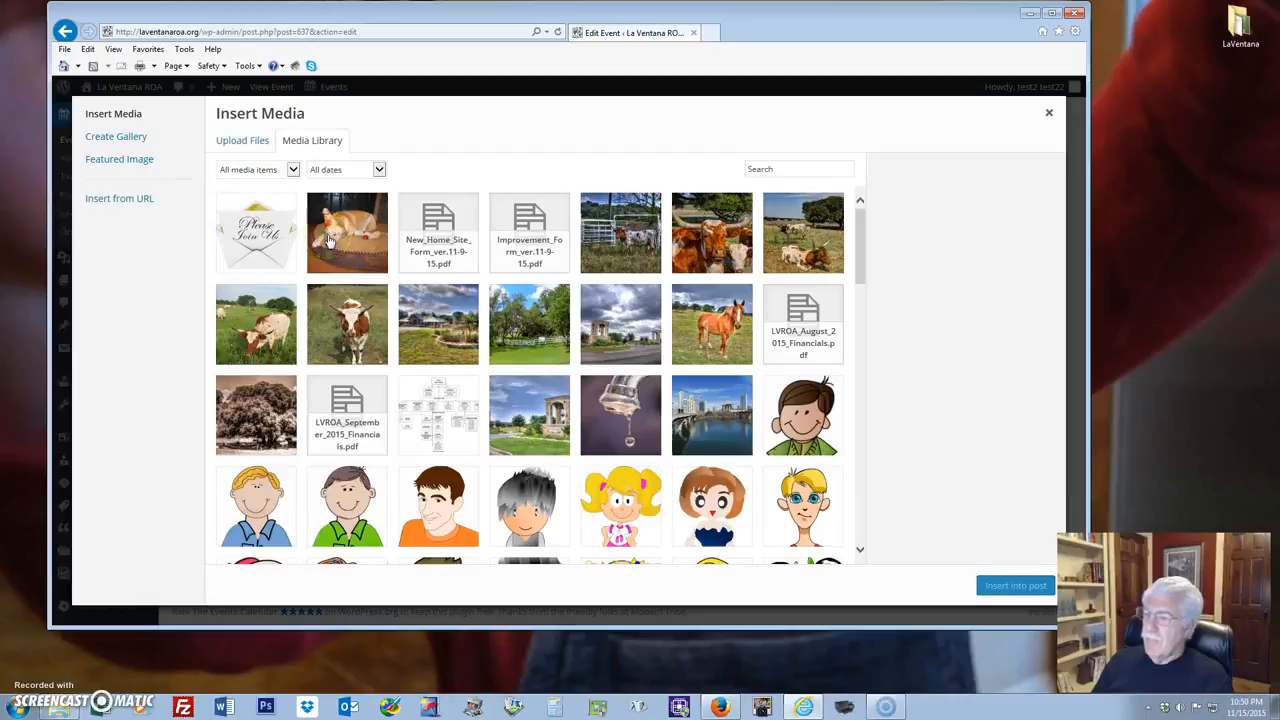
Insert puppy photo IMG_0245 under the heading and add a new paragraph after 'Really cute puppy Patty'.
{"action": "left_click", "coordinate": [330, 240]}
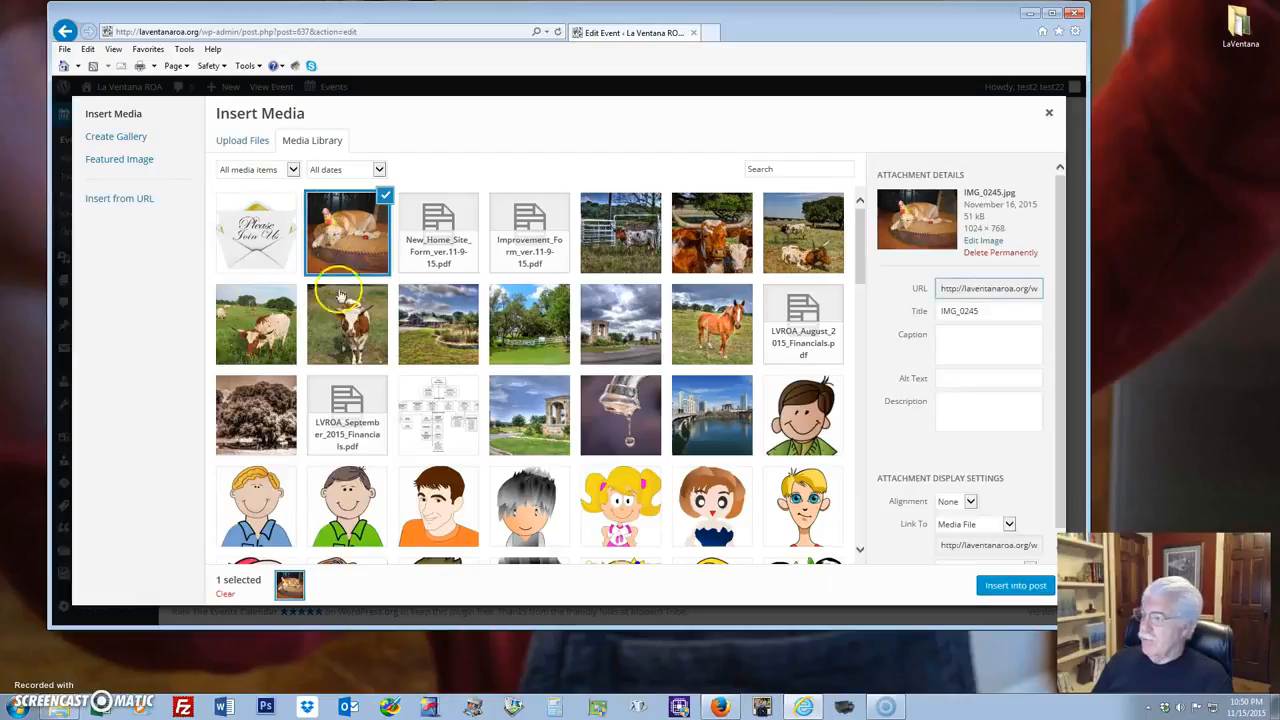
{"action": "left_click", "coordinate": [1012, 586]}
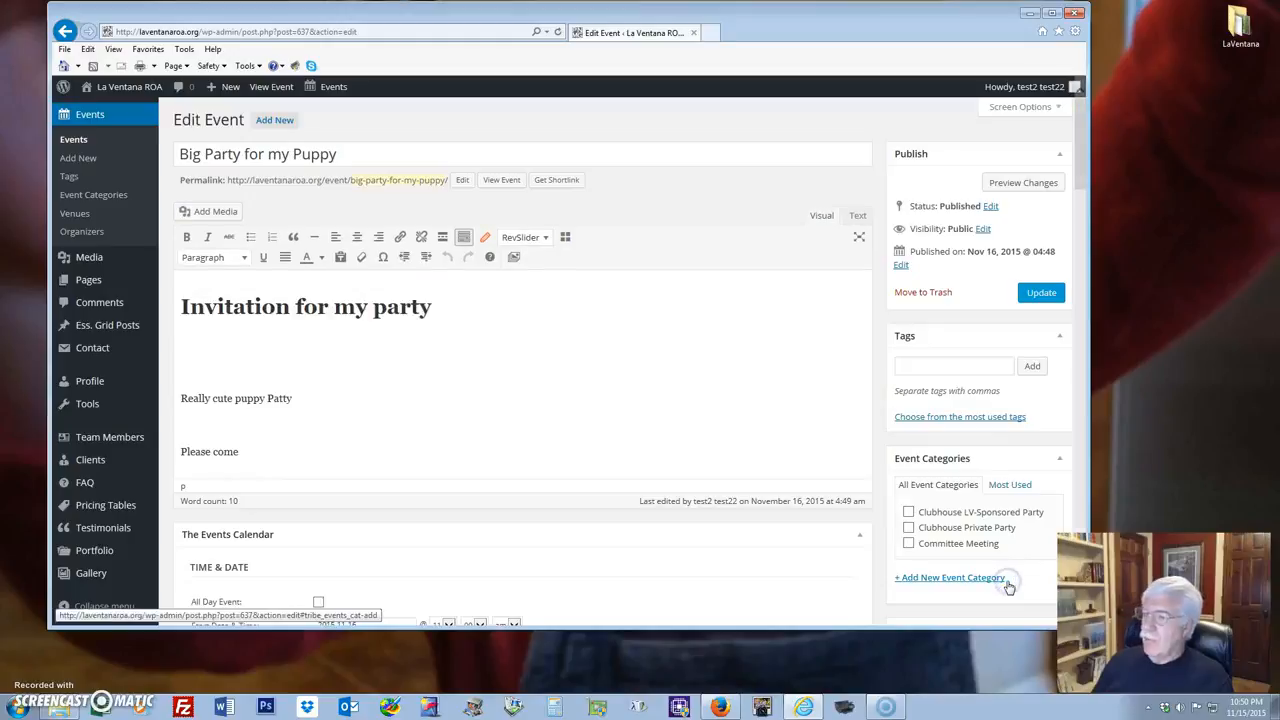
{"action": "scroll", "coordinate": [620, 397], "scroll_direction": "down", "scroll_amount": 3}
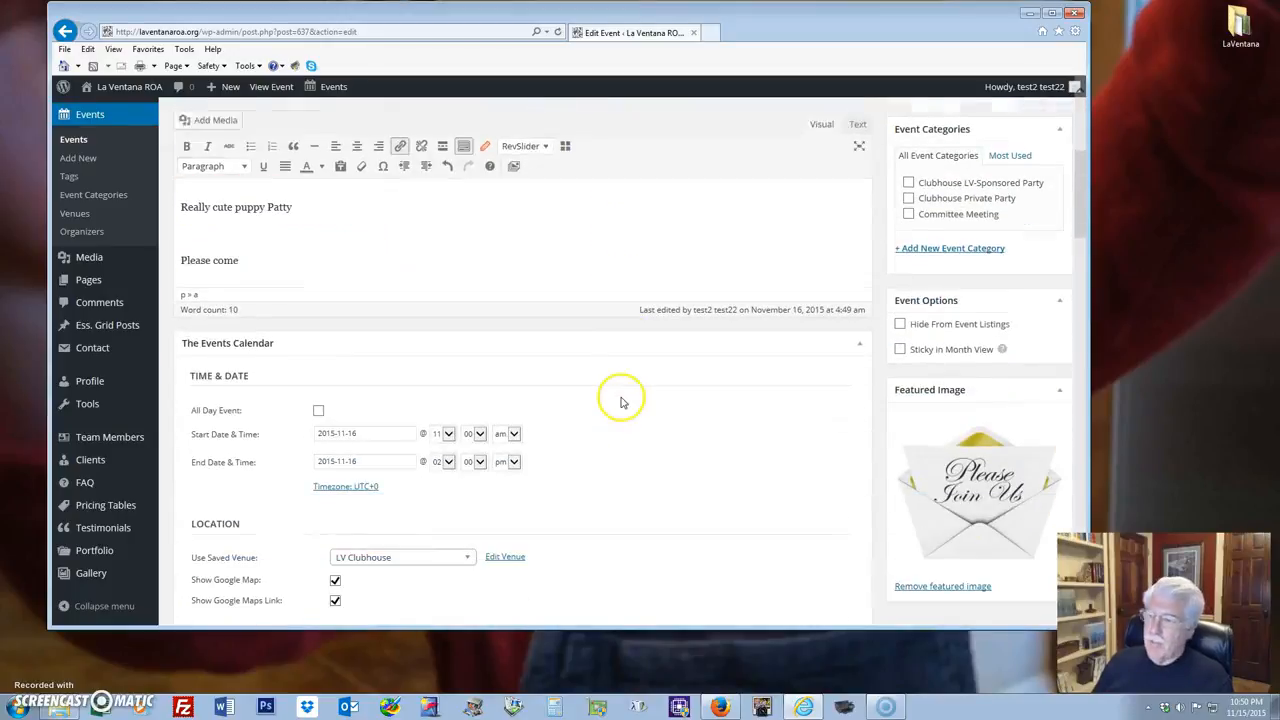
{"action": "left_click", "coordinate": [307, 207]}
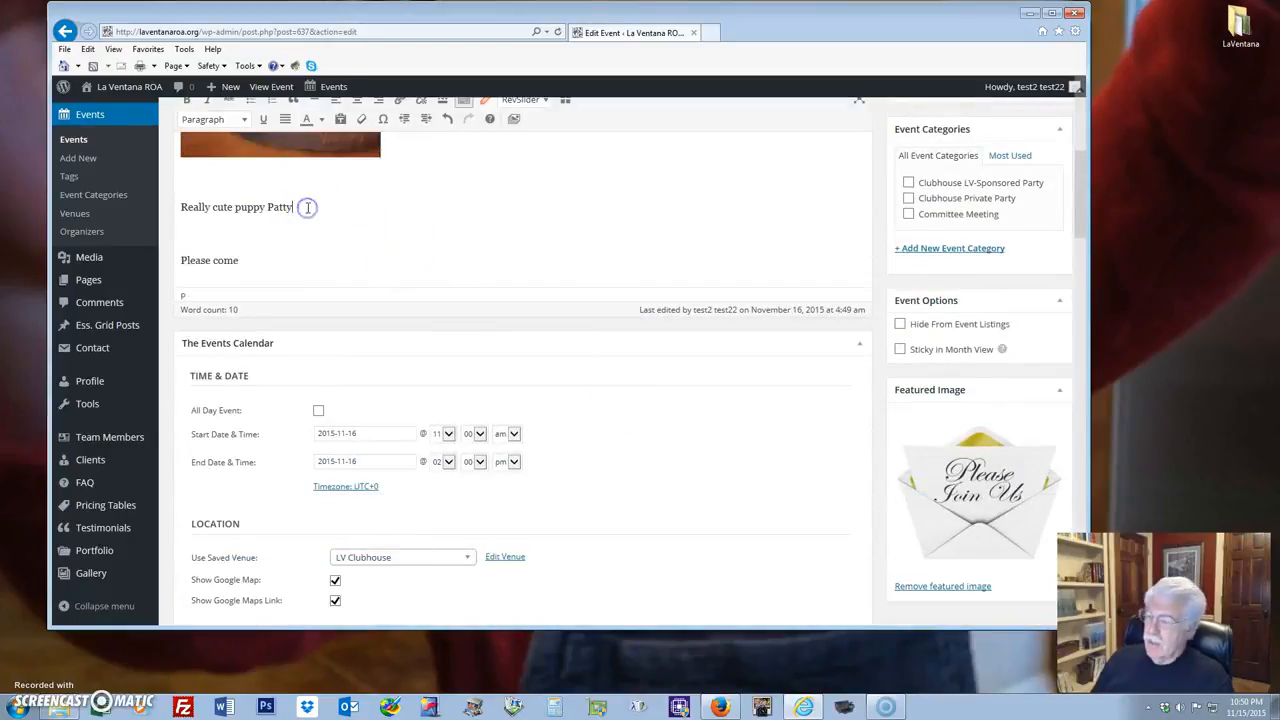
{"action": "key", "text": "Return"}
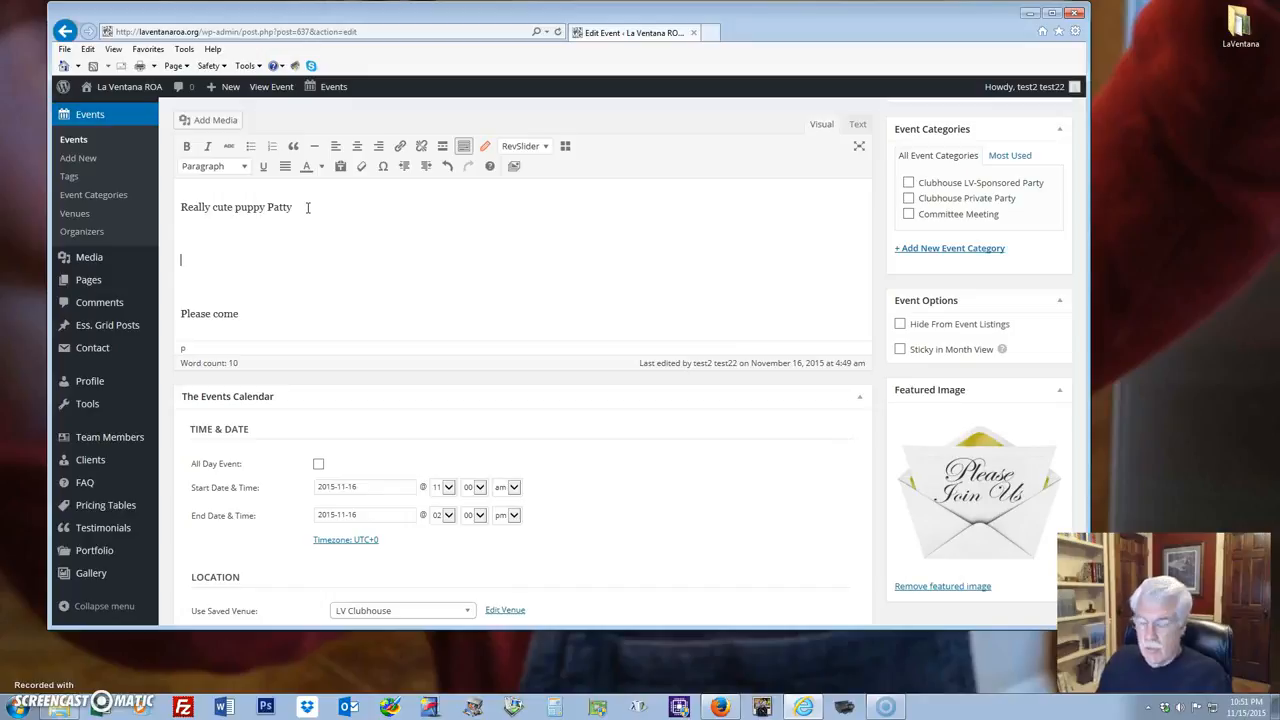
Bring up Insert Media on its Upload Files tab and select the LaVentana desktop folder.
{"action": "left_click", "coordinate": [203, 121]}
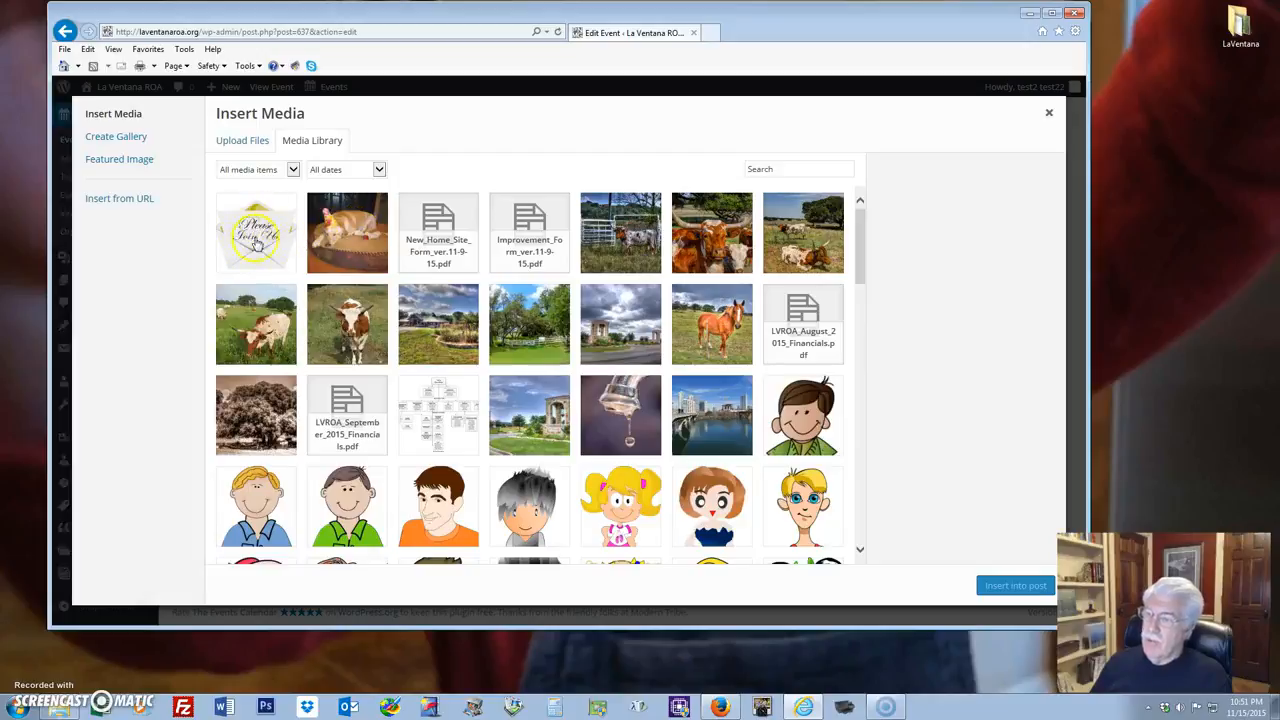
{"action": "left_click", "coordinate": [240, 142]}
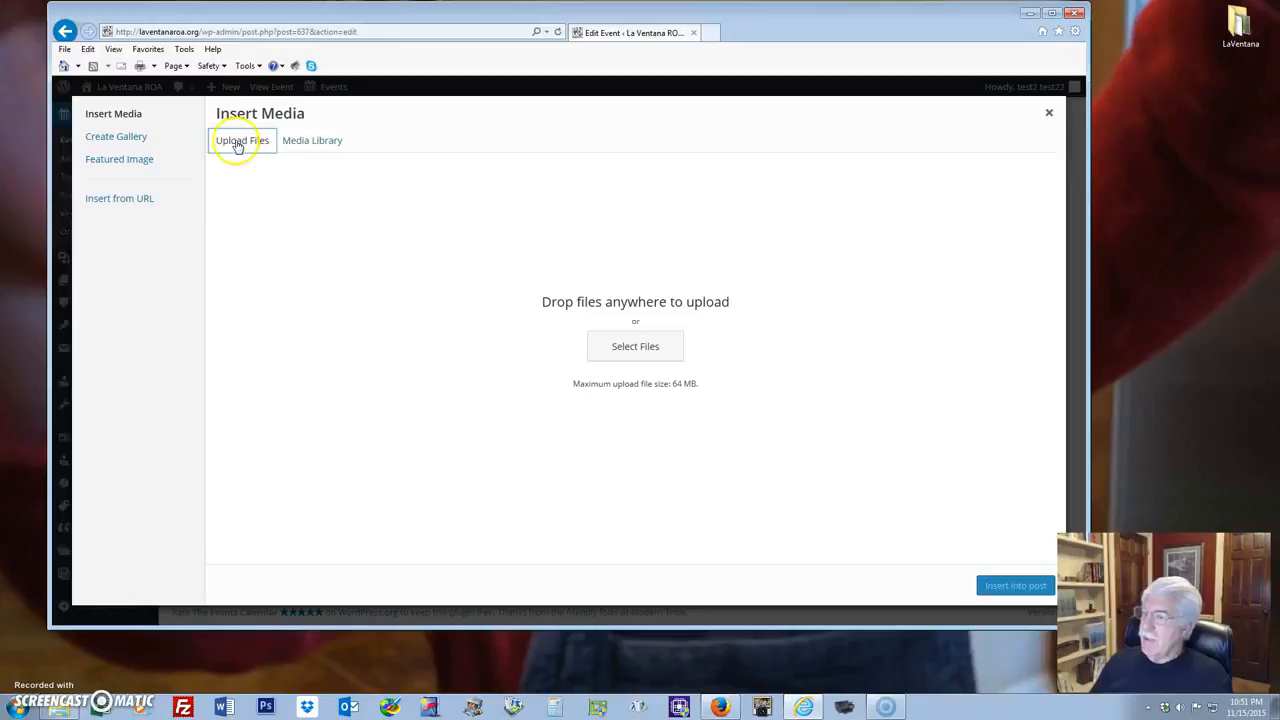
{"action": "left_click", "coordinate": [1242, 32]}
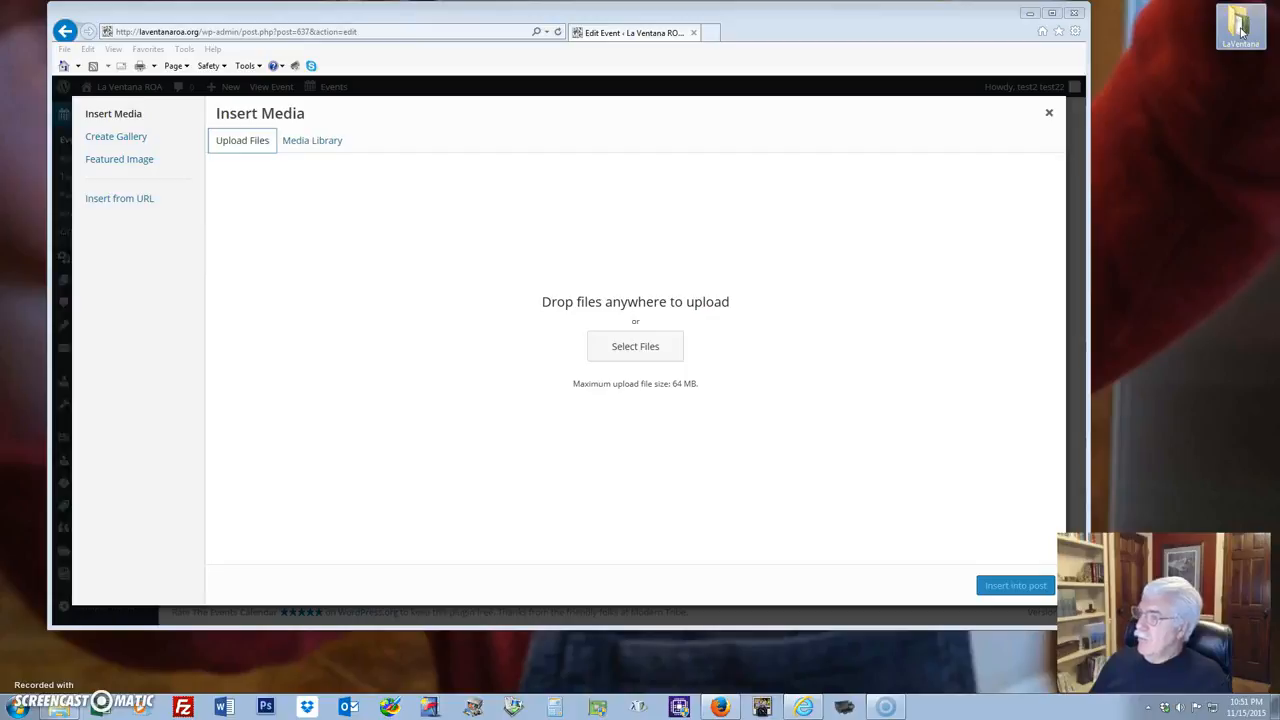
Open the LaVentana folder beside the browser and drag BanaBrd.jpg toward the upload area.
{"action": "double_click", "coordinate": [1242, 32]}
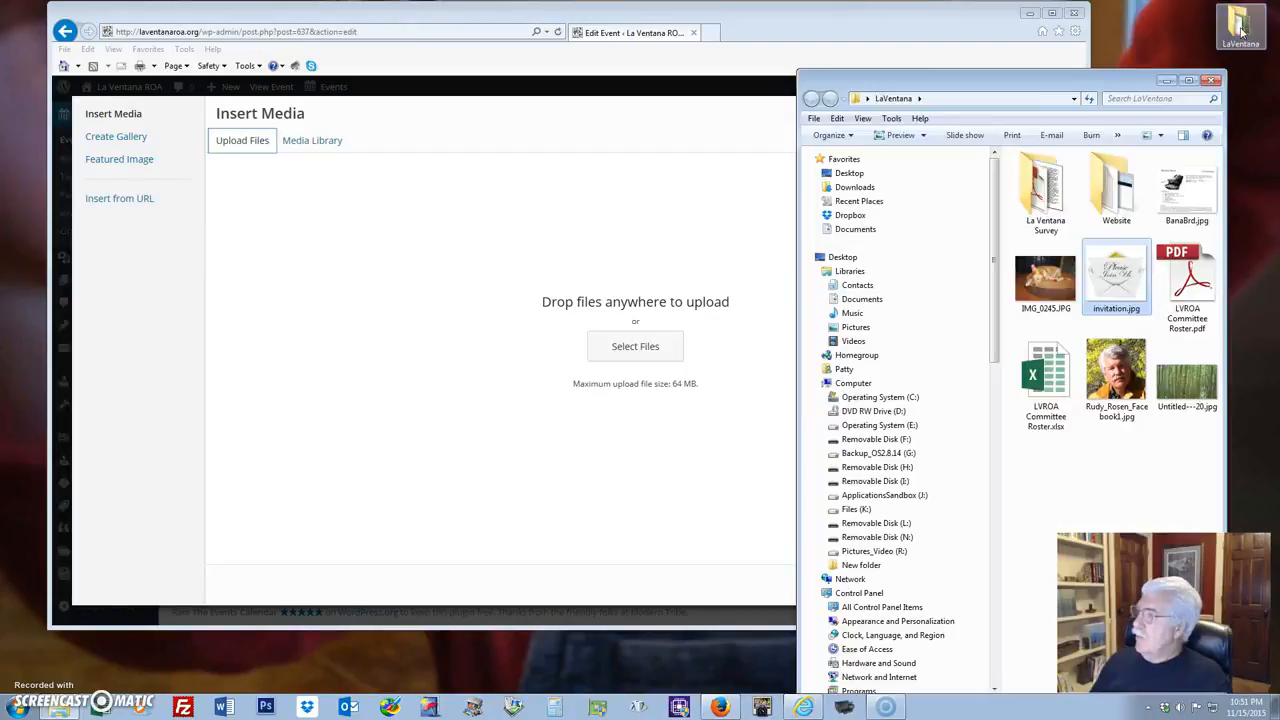
{"action": "left_click_drag", "start_coordinate": [1089, 78], "coordinate": [1103, 40]}
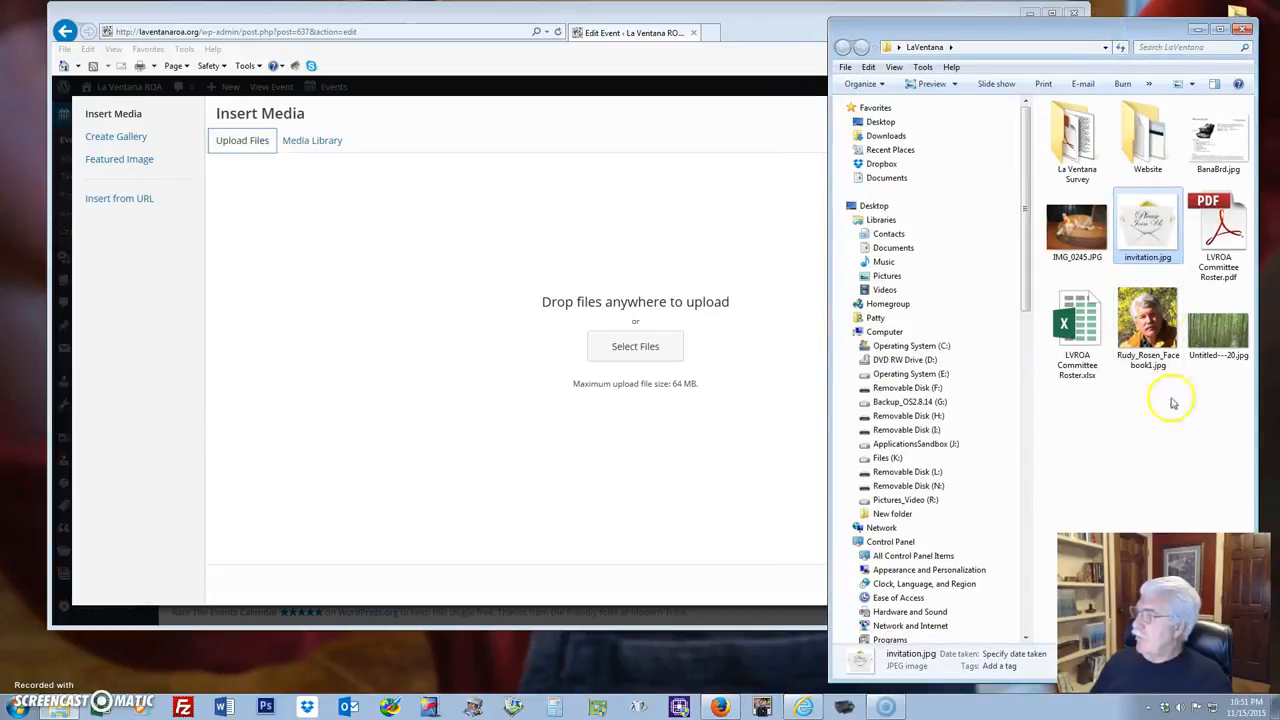
{"action": "left_click_drag", "start_coordinate": [1218, 140], "coordinate": [1208, 100]}
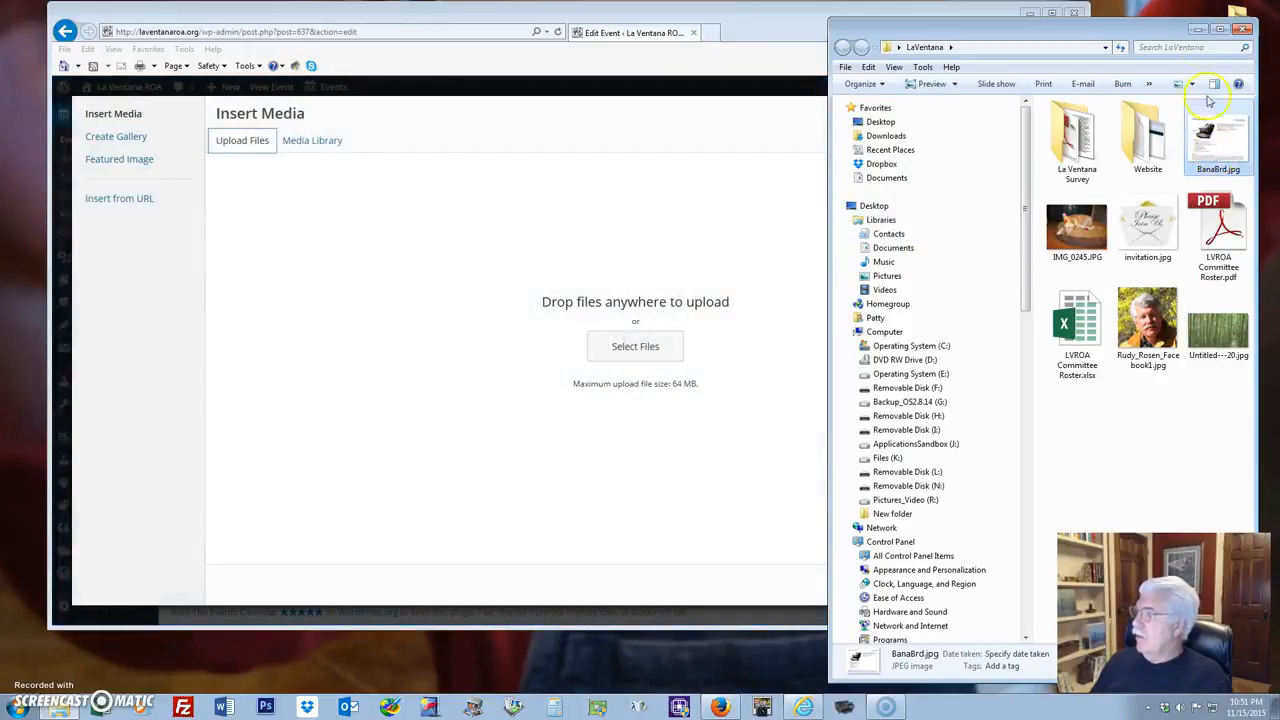
{"action": "left_click", "coordinate": [1198, 29]}
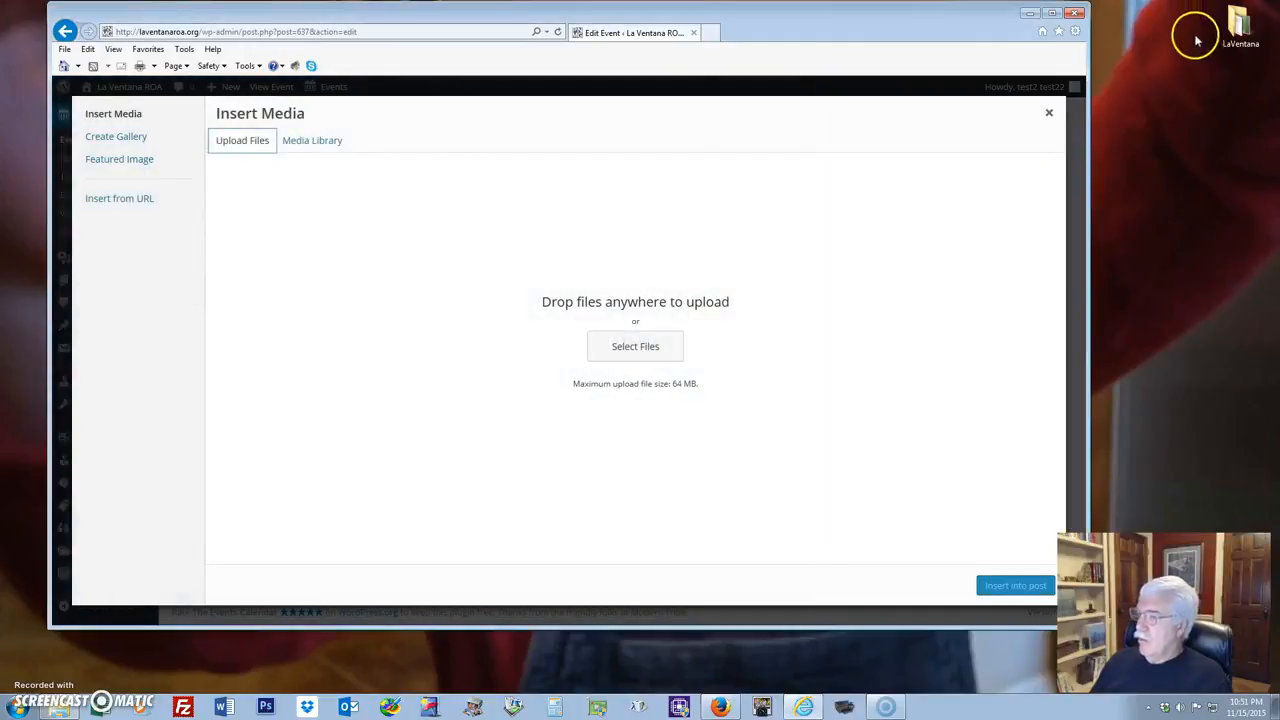
Upload BanaBrd.jpg from the LaVentana folder to the Media Library through Select Files.
{"action": "left_click", "coordinate": [625, 350]}
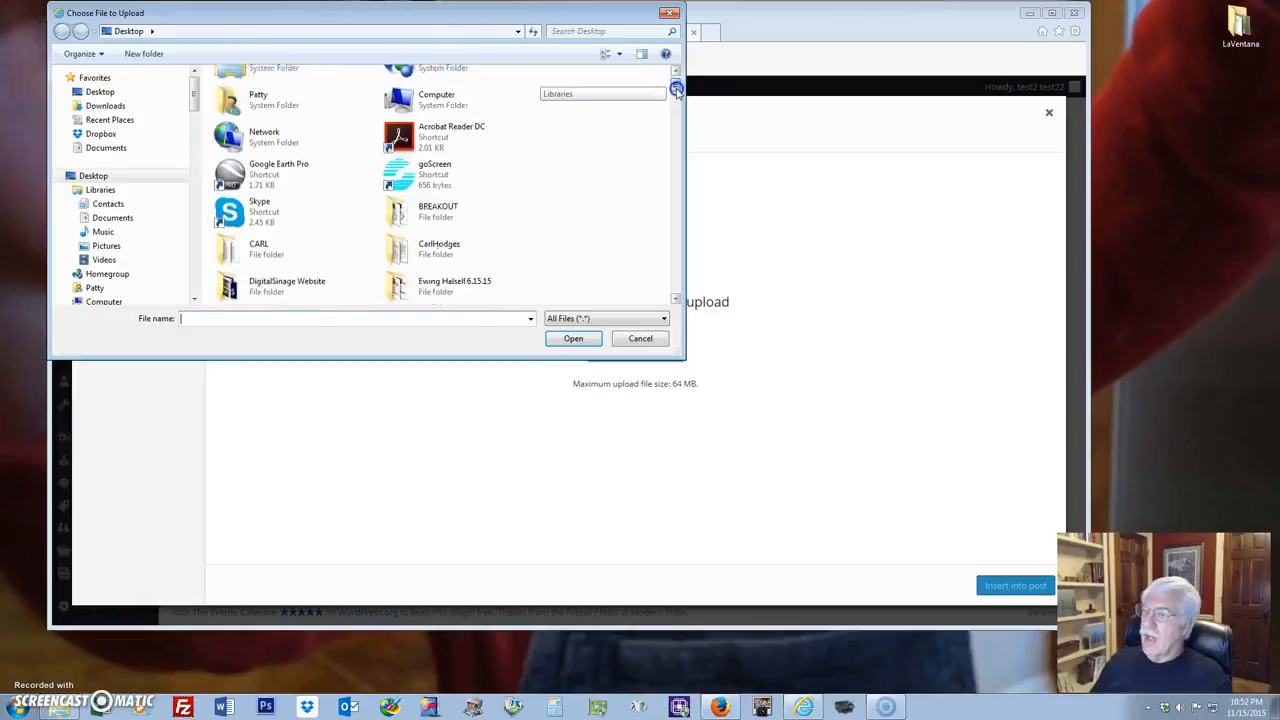
{"action": "left_click_drag", "start_coordinate": [676, 88], "coordinate": [674, 97]}
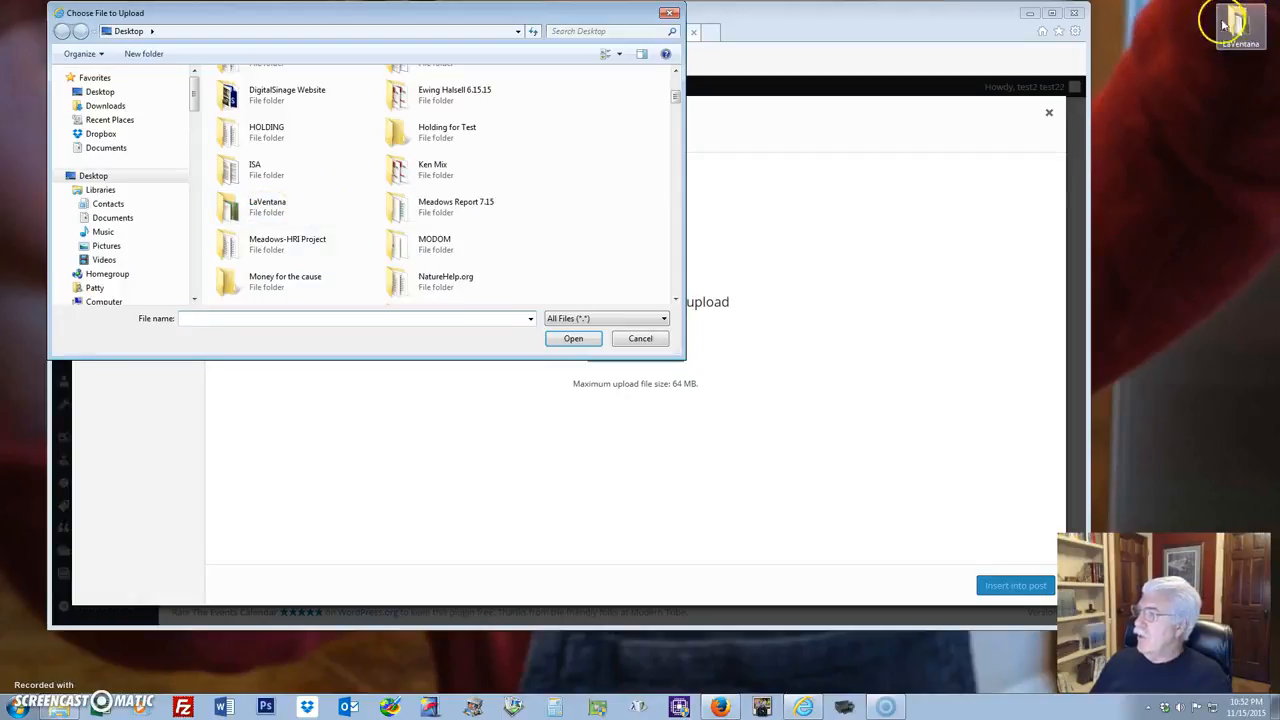
{"action": "double_click", "coordinate": [232, 208]}
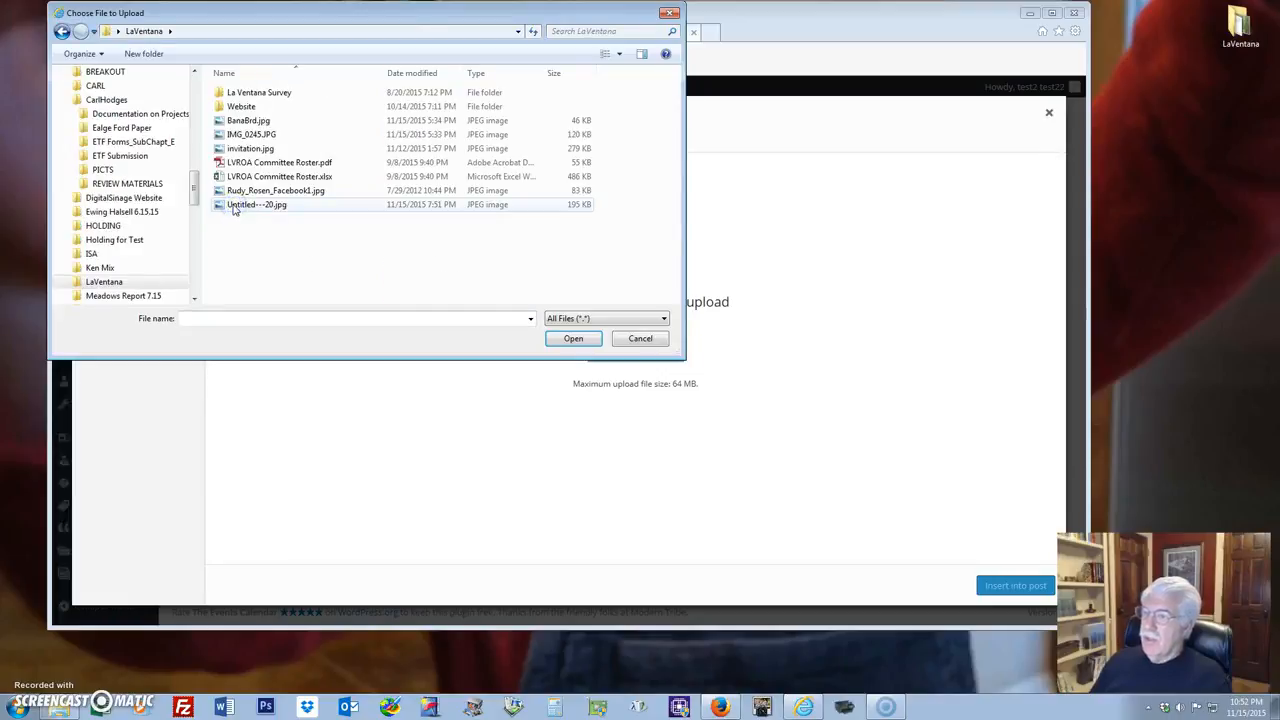
{"action": "left_click", "coordinate": [618, 53]}
{"action": "left_click", "coordinate": [650, 40]}
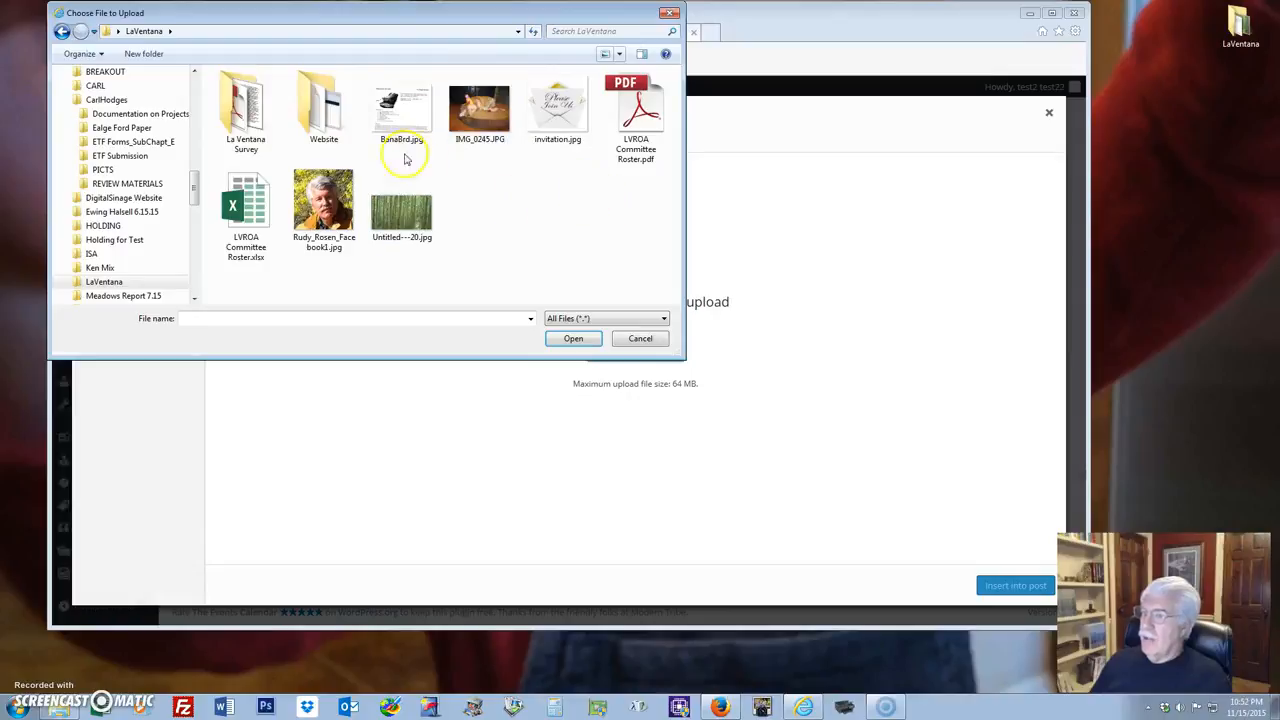
{"action": "left_click", "coordinate": [395, 101]}
{"action": "left_click", "coordinate": [586, 340]}
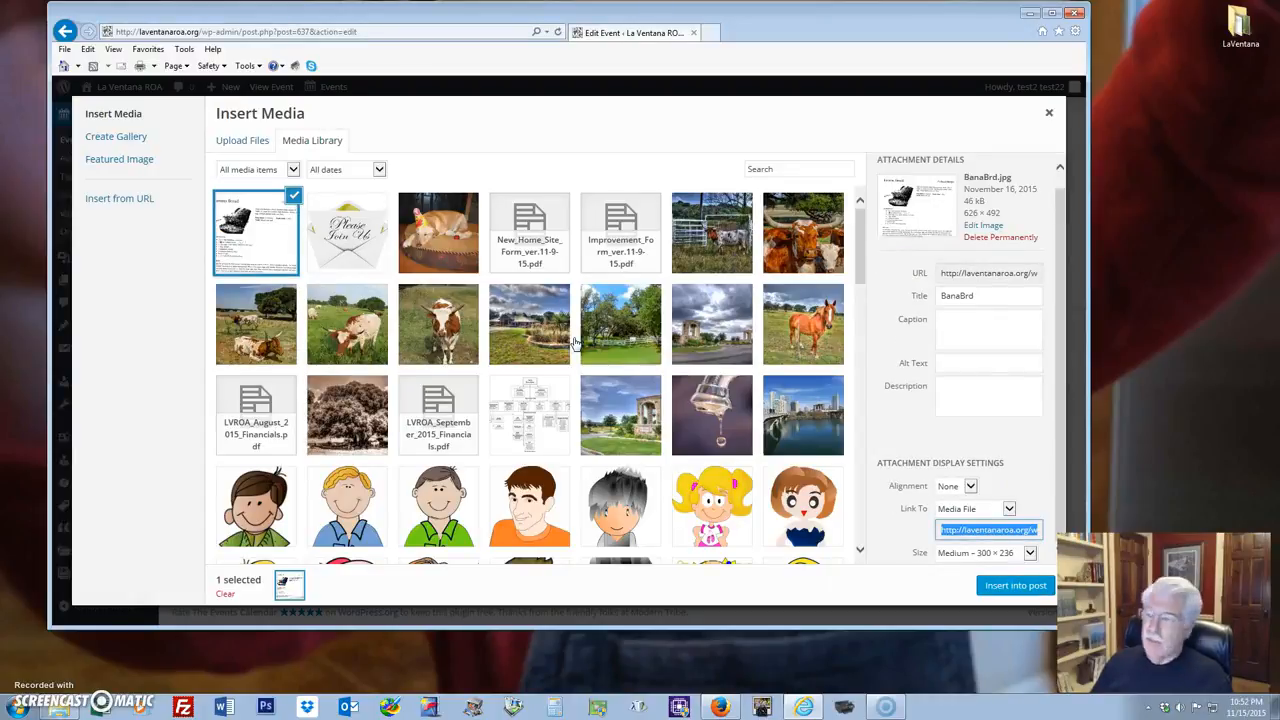
Insert the BanaBrd.jpg banana bread image above 'Please come' and update the event.
{"action": "left_click", "coordinate": [250, 228]}
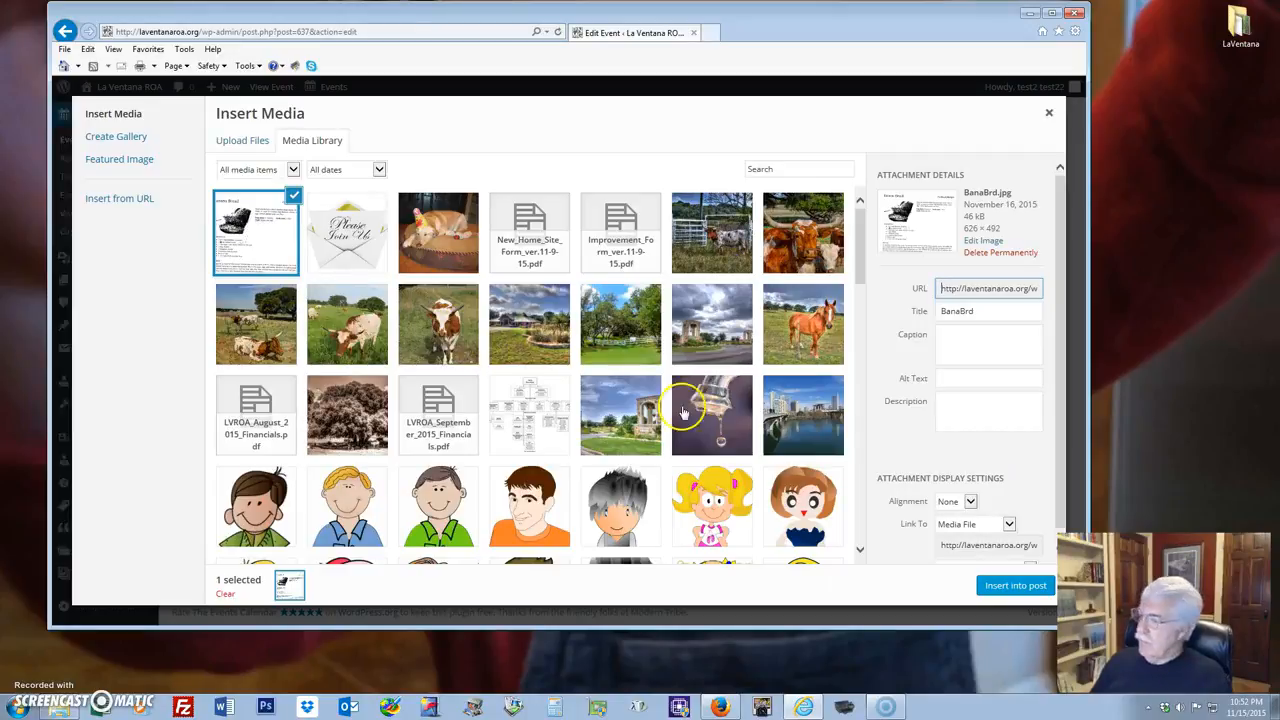
{"action": "left_click", "coordinate": [1003, 586]}
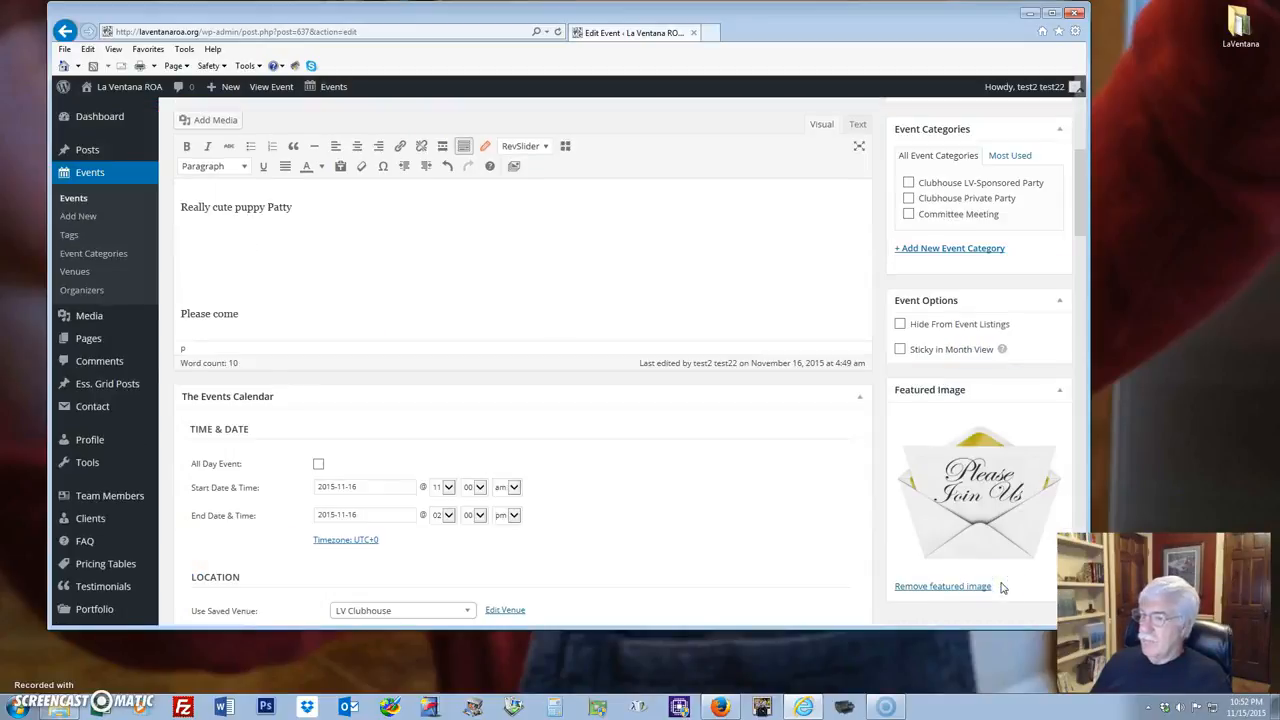
{"action": "left_click", "coordinate": [876, 286]}
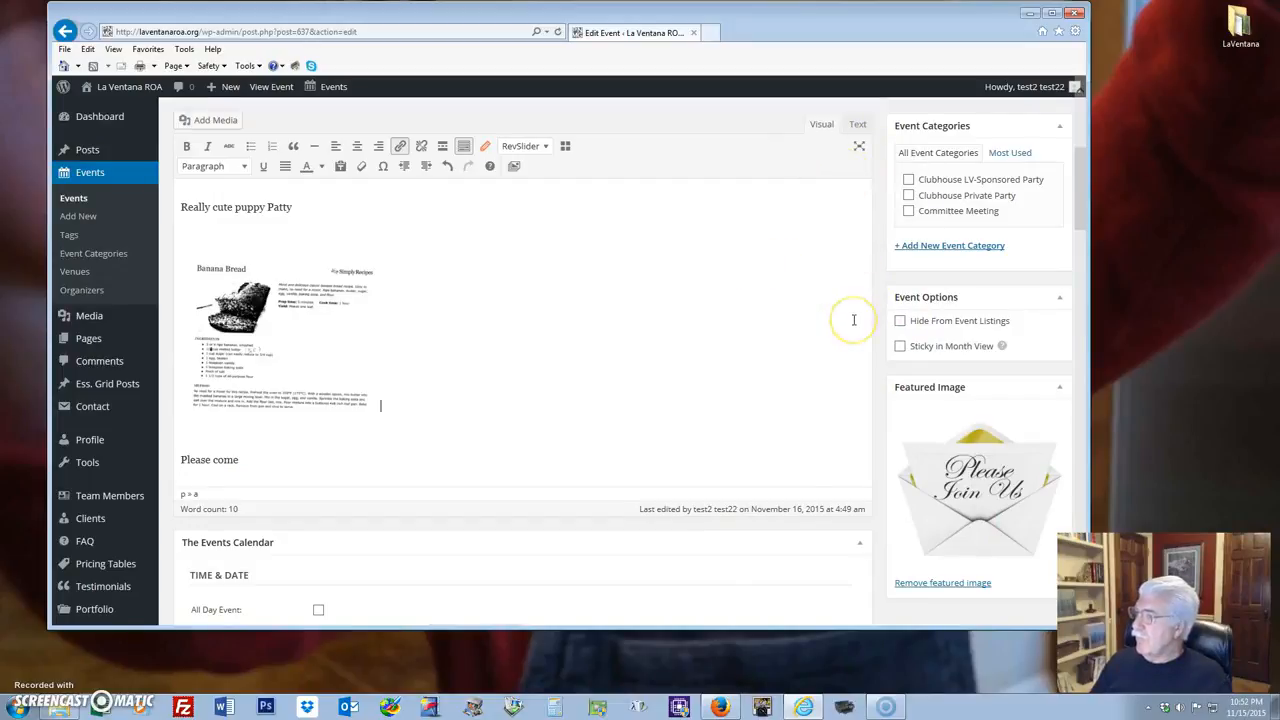
{"action": "scroll", "coordinate": [853, 320], "scroll_direction": "up", "scroll_amount": 4}
{"action": "left_click", "coordinate": [1040, 293]}
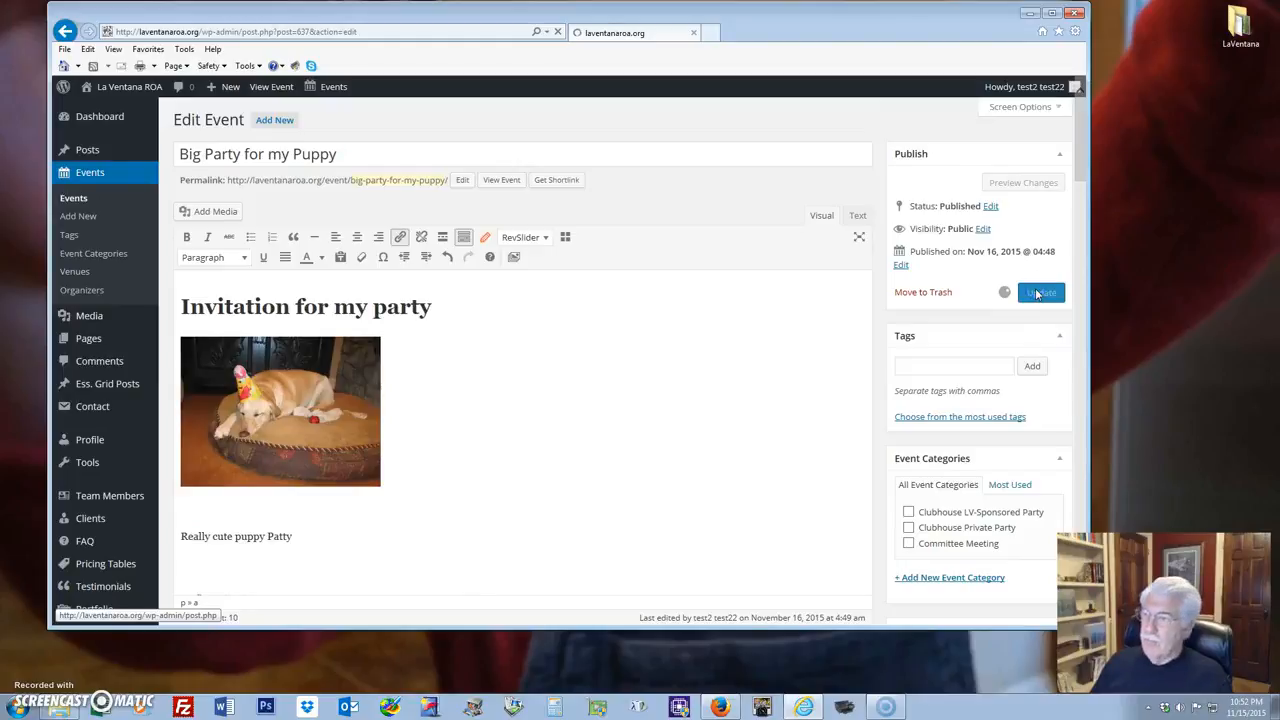
Open the live Big Party for my Puppy page from the site Calendar's November 16 entry.
{"action": "mouse_move", "coordinate": [100, 87]}
{"action": "left_click", "coordinate": [100, 112]}
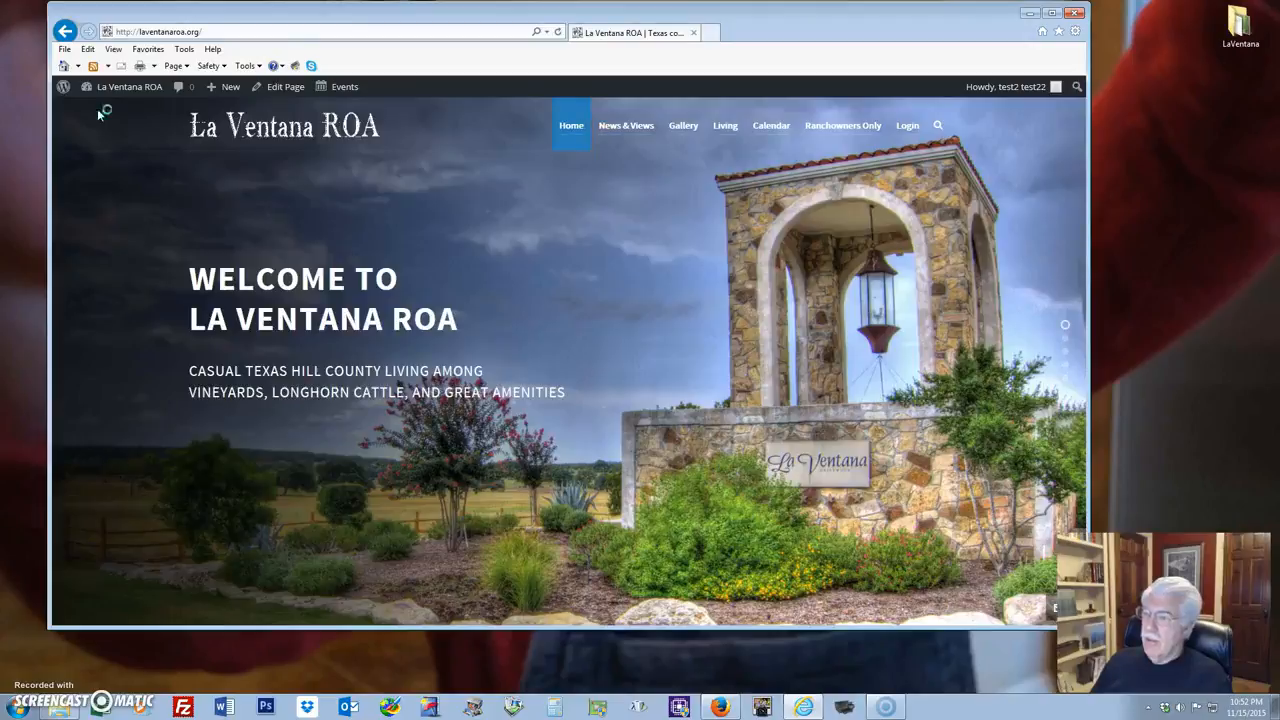
{"action": "left_click", "coordinate": [761, 129]}
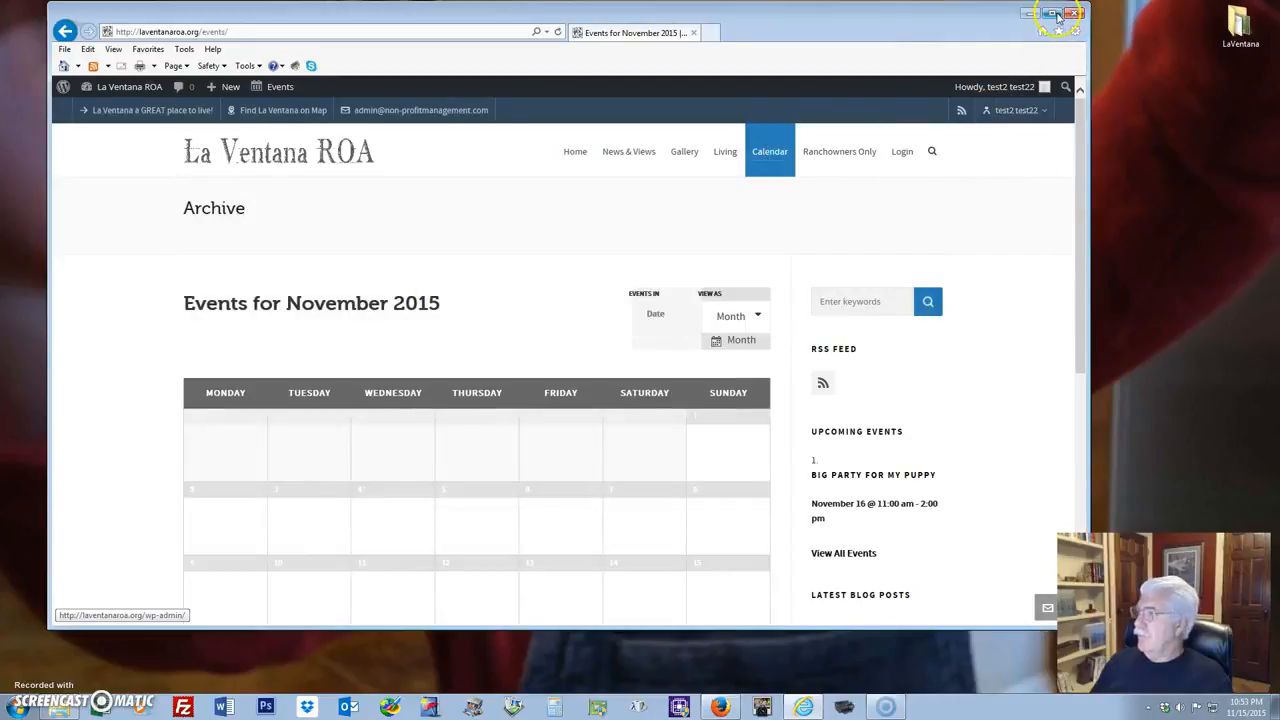
{"action": "left_click", "coordinate": [1052, 13]}
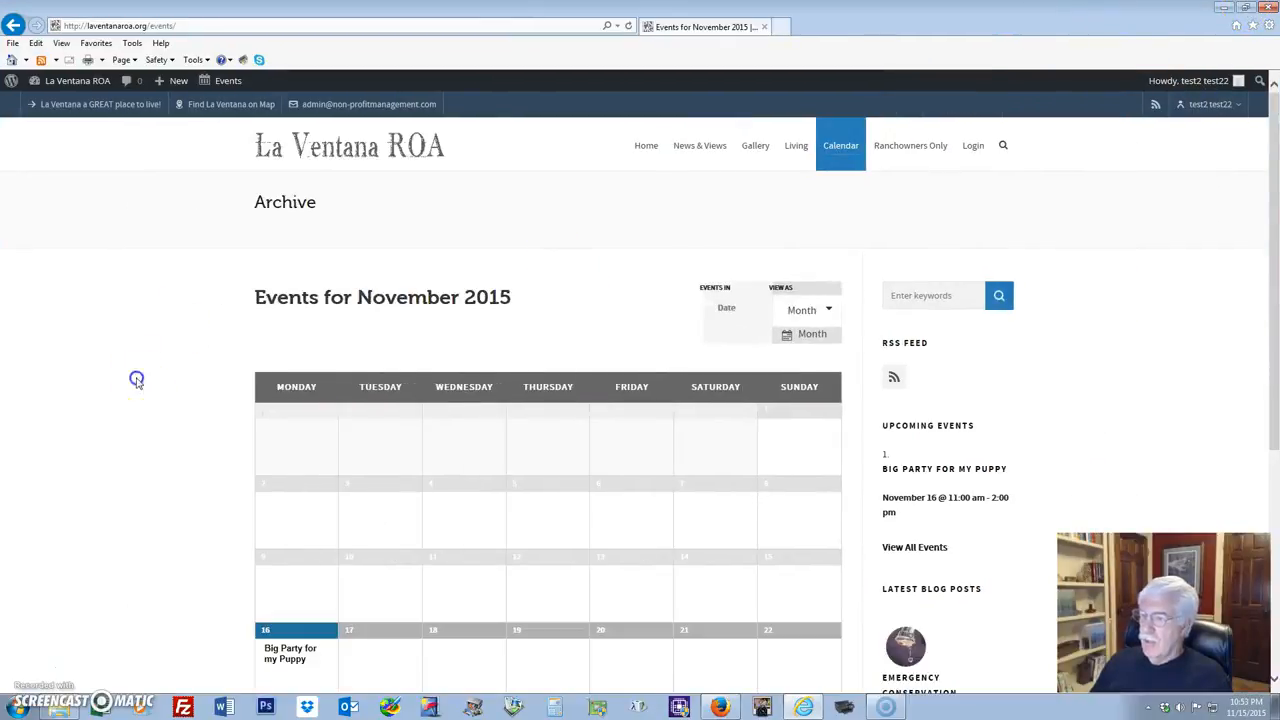
{"action": "scroll", "coordinate": [134, 377], "scroll_direction": "down", "scroll_amount": 4}
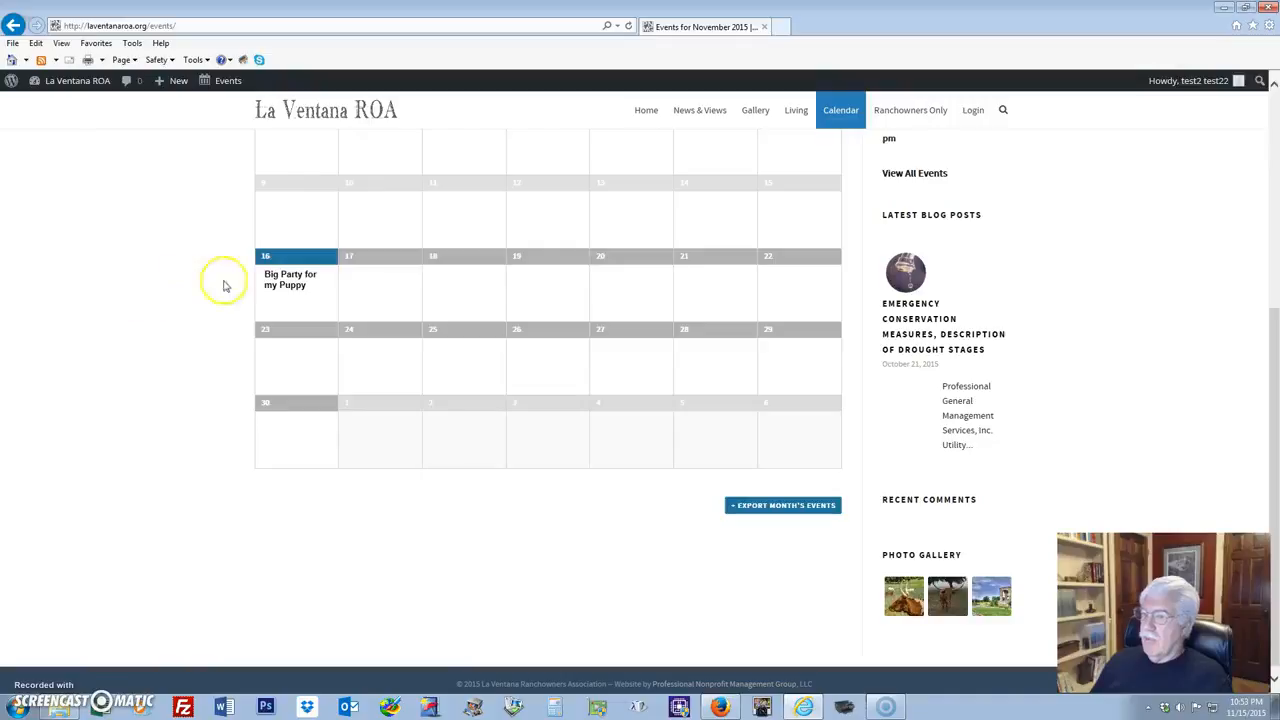
{"action": "mouse_move", "coordinate": [282, 288]}
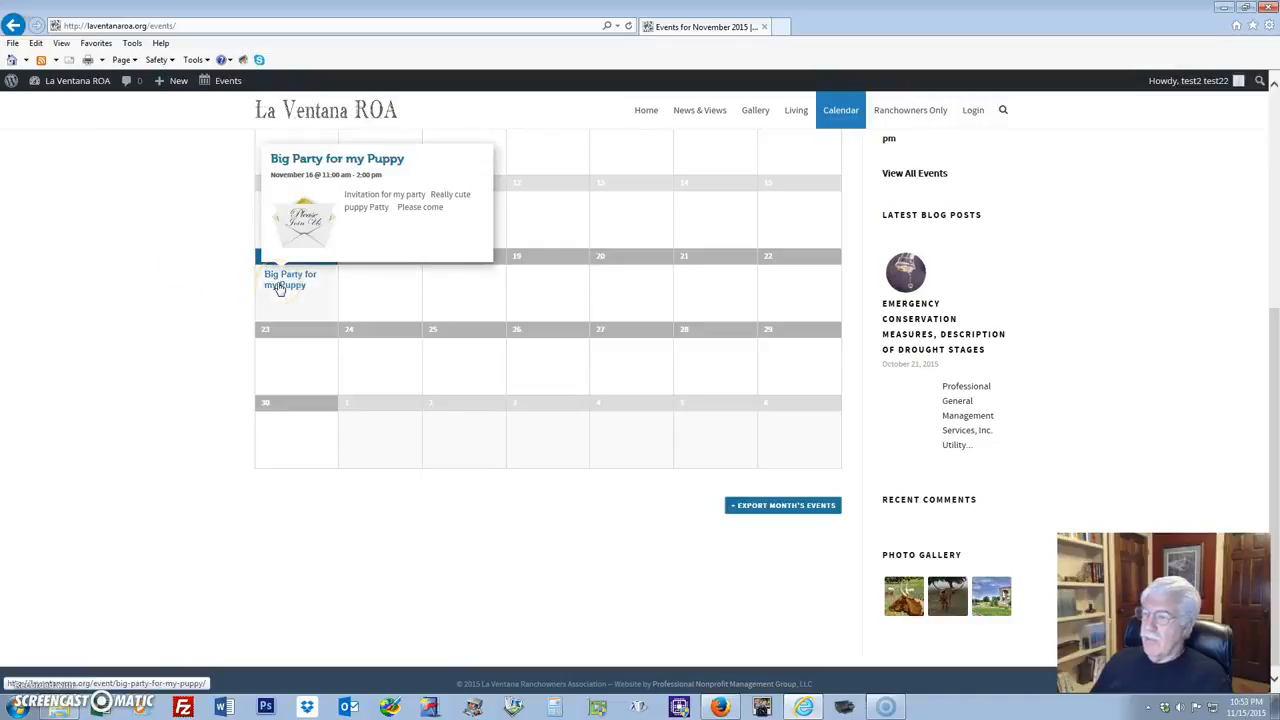
{"action": "left_click", "coordinate": [302, 232]}
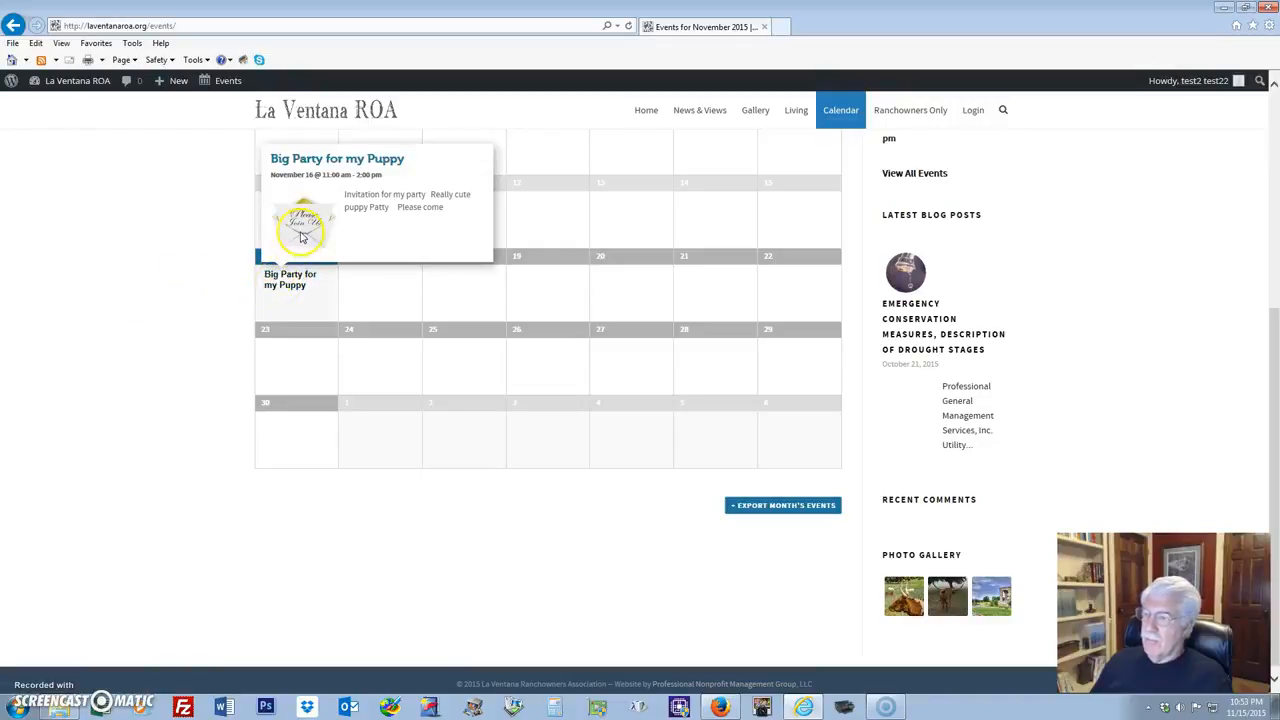
{"action": "left_click", "coordinate": [287, 285]}
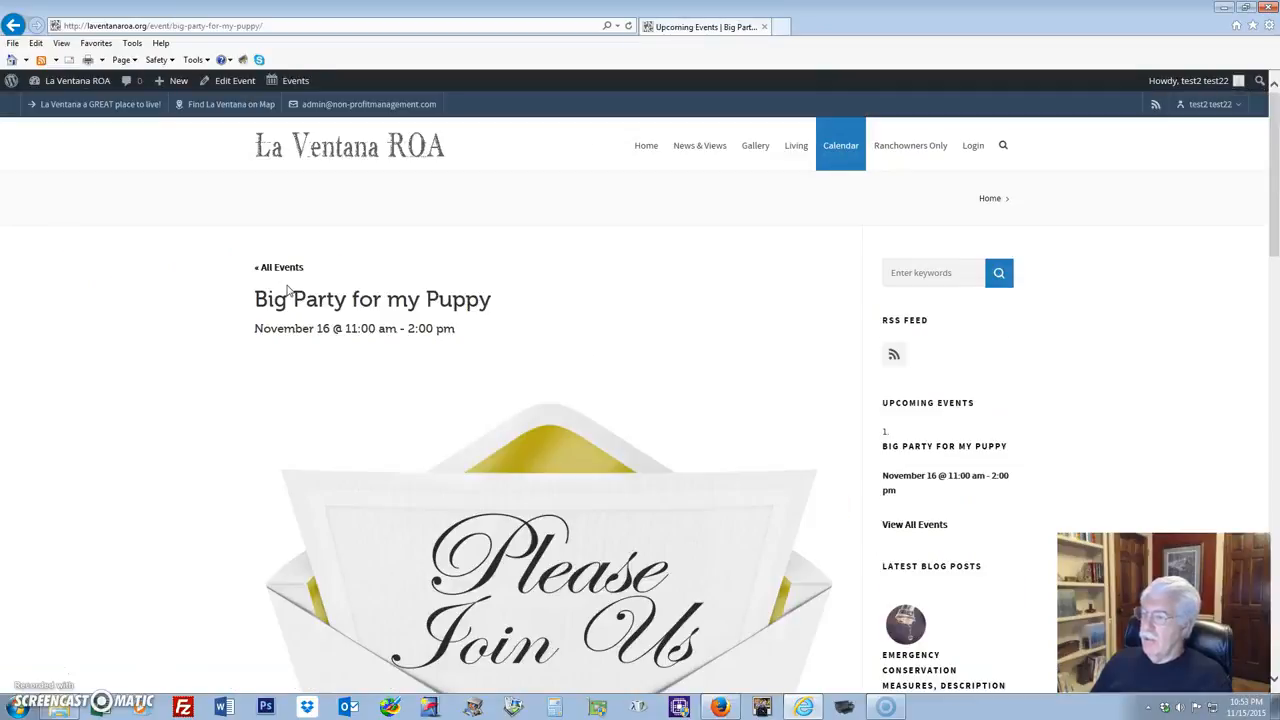
{"action": "scroll", "coordinate": [1163, 308], "scroll_direction": "down", "scroll_amount": 2}
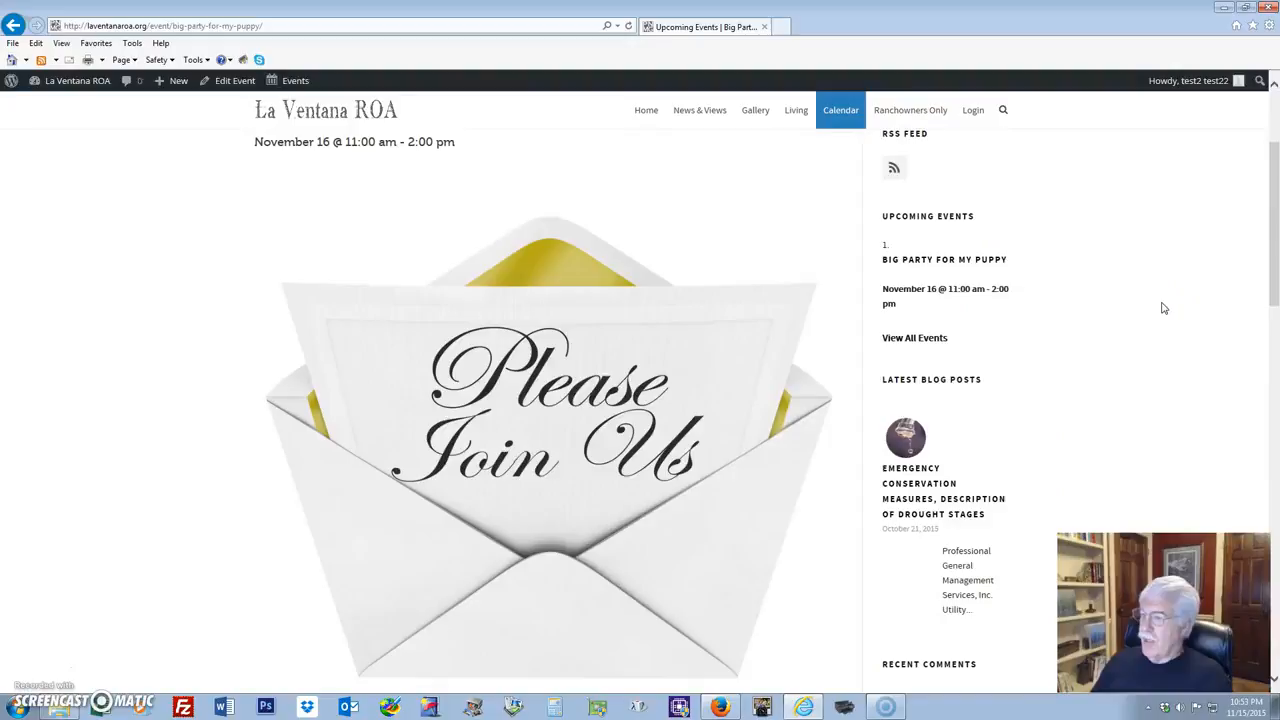
{"action": "scroll", "coordinate": [1163, 308], "scroll_direction": "down", "scroll_amount": 4}
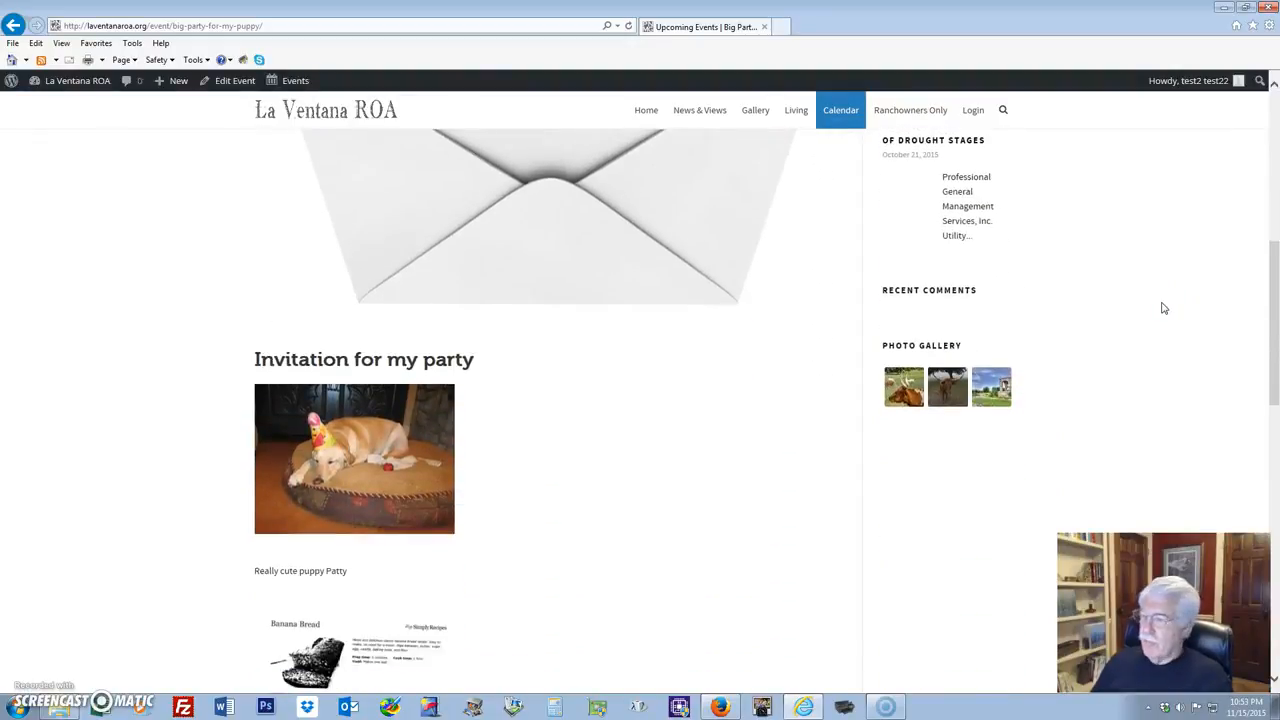
{"action": "scroll", "coordinate": [1163, 308], "scroll_direction": "down", "scroll_amount": 2}
{"action": "scroll", "coordinate": [1163, 308], "scroll_direction": "down", "scroll_amount": 3}
{"action": "scroll", "coordinate": [1163, 308], "scroll_direction": "up", "scroll_amount": 1}
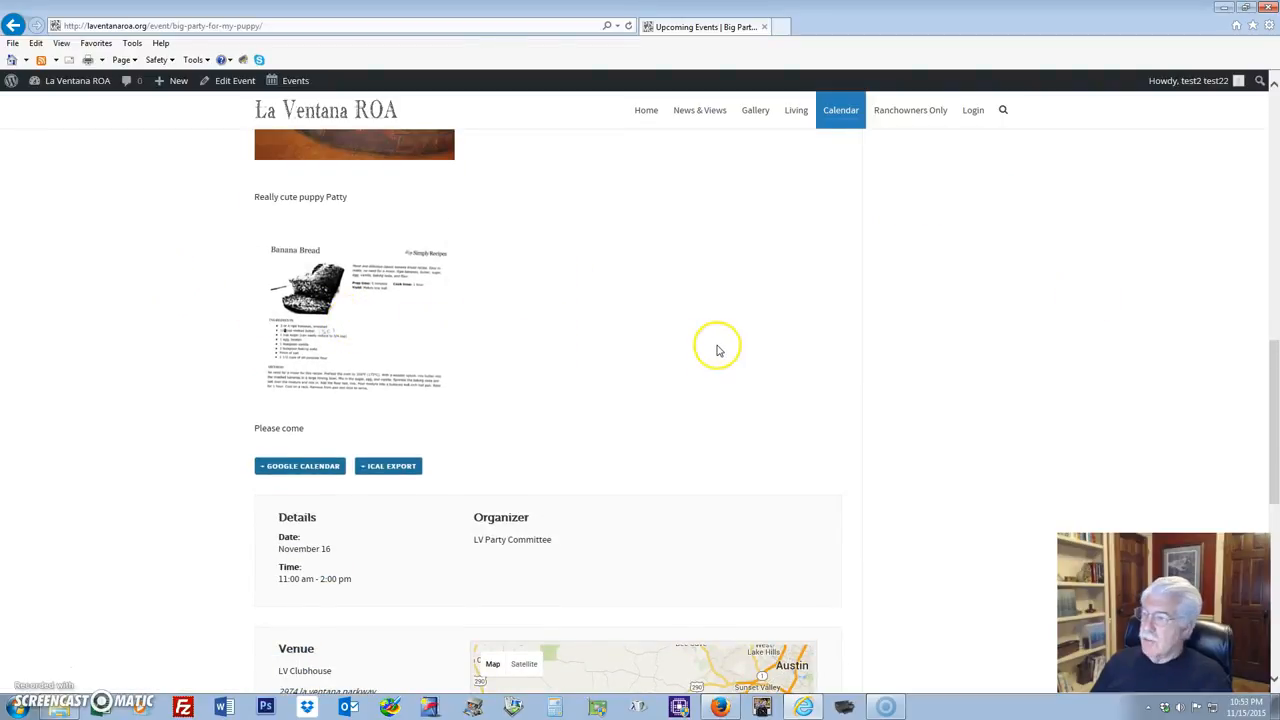
{"action": "scroll", "coordinate": [717, 346], "scroll_direction": "up", "scroll_amount": 5}
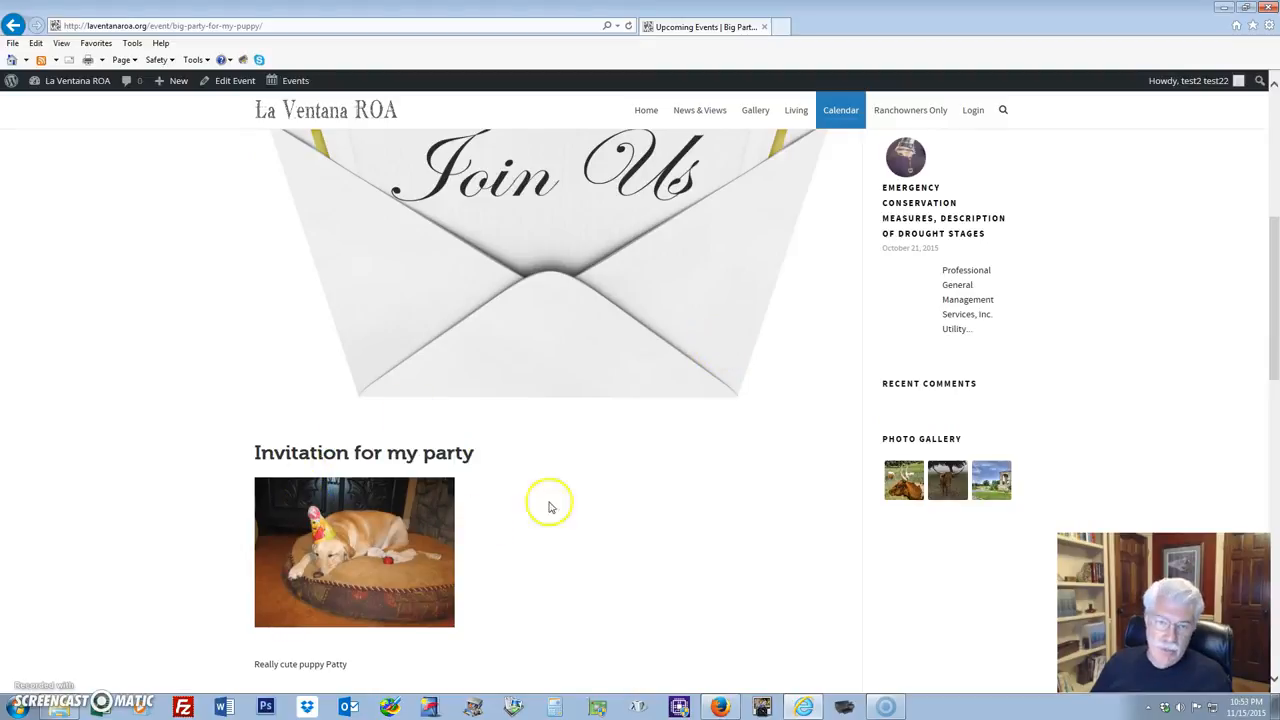
{"action": "scroll", "coordinate": [660, 495], "scroll_direction": "down", "scroll_amount": 3}
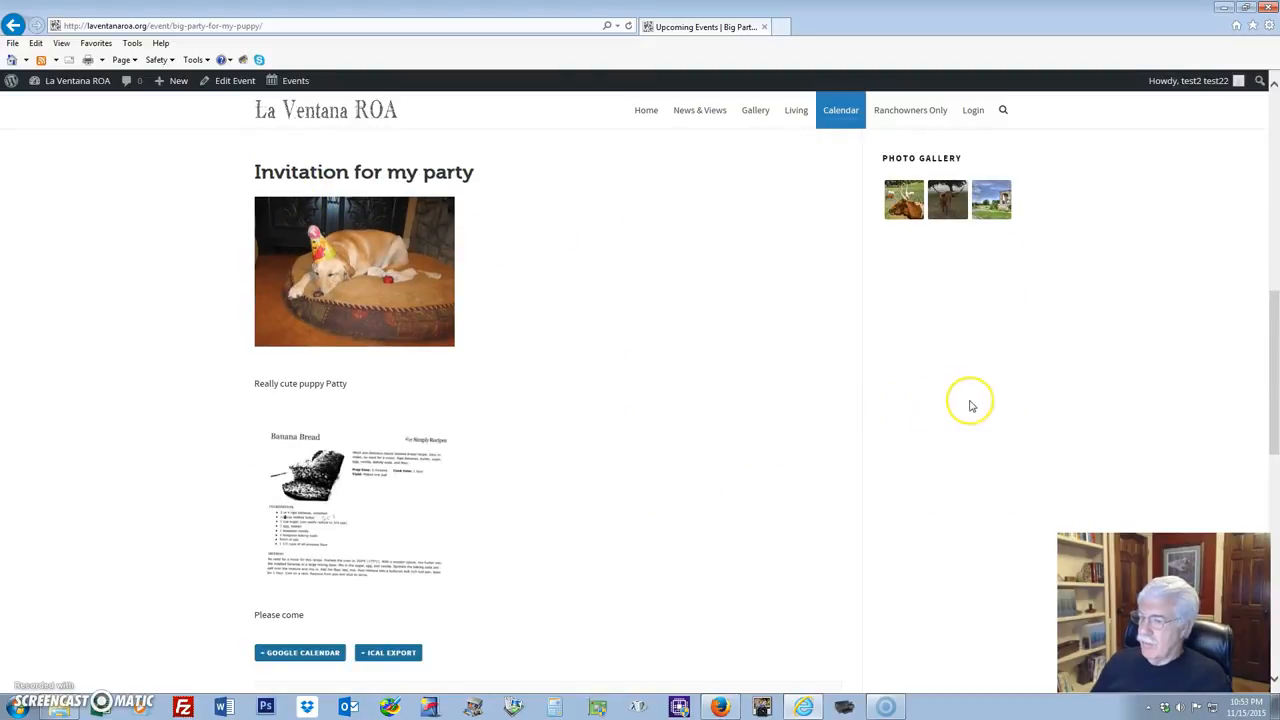
{"action": "scroll", "coordinate": [970, 405], "scroll_direction": "down", "scroll_amount": 2}
{"action": "scroll", "coordinate": [970, 405], "scroll_direction": "down", "scroll_amount": 2}
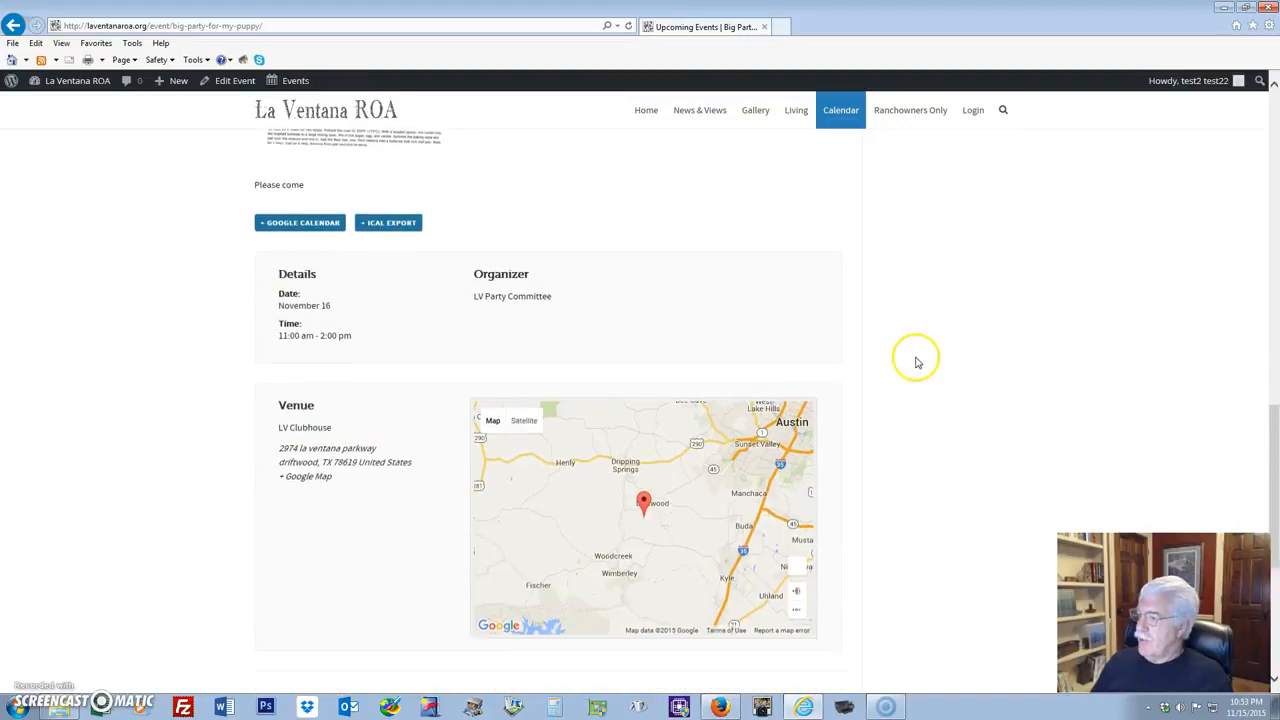
{"action": "scroll", "coordinate": [914, 357], "scroll_direction": "down", "scroll_amount": 2}
{"action": "scroll", "coordinate": [914, 357], "scroll_direction": "up", "scroll_amount": 12}
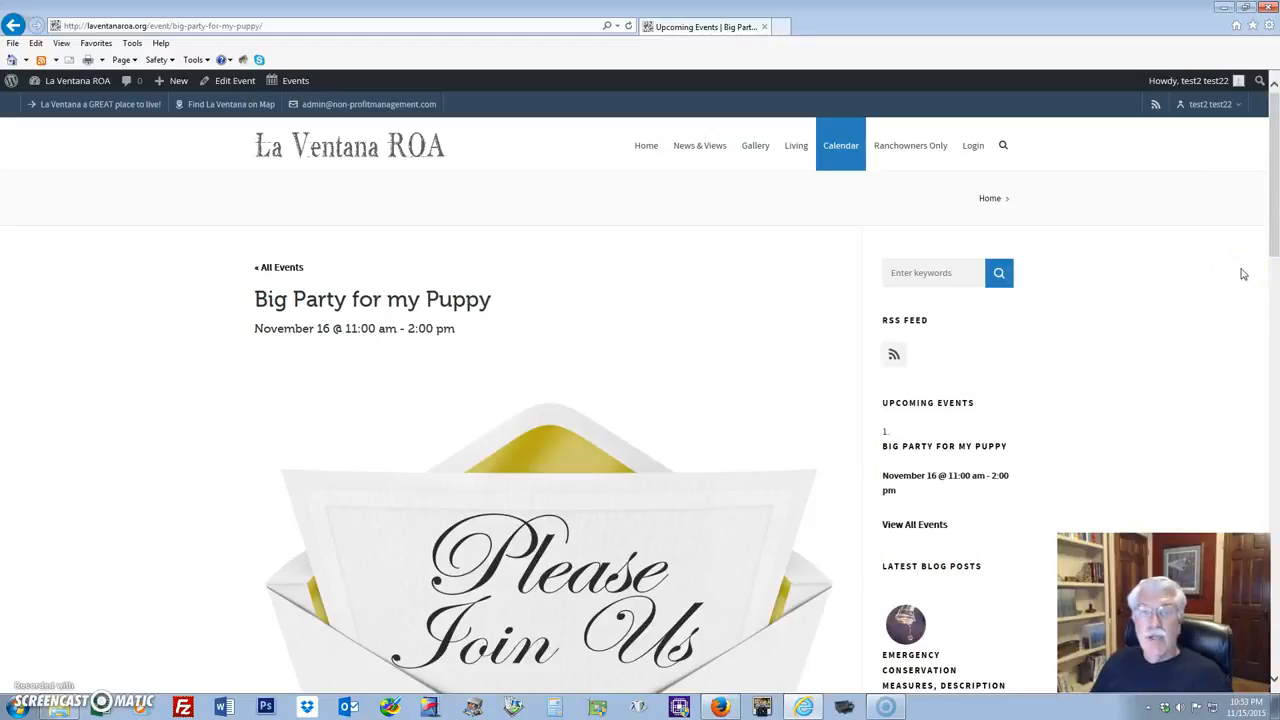
{"action": "left_click", "coordinate": [997, 158]}
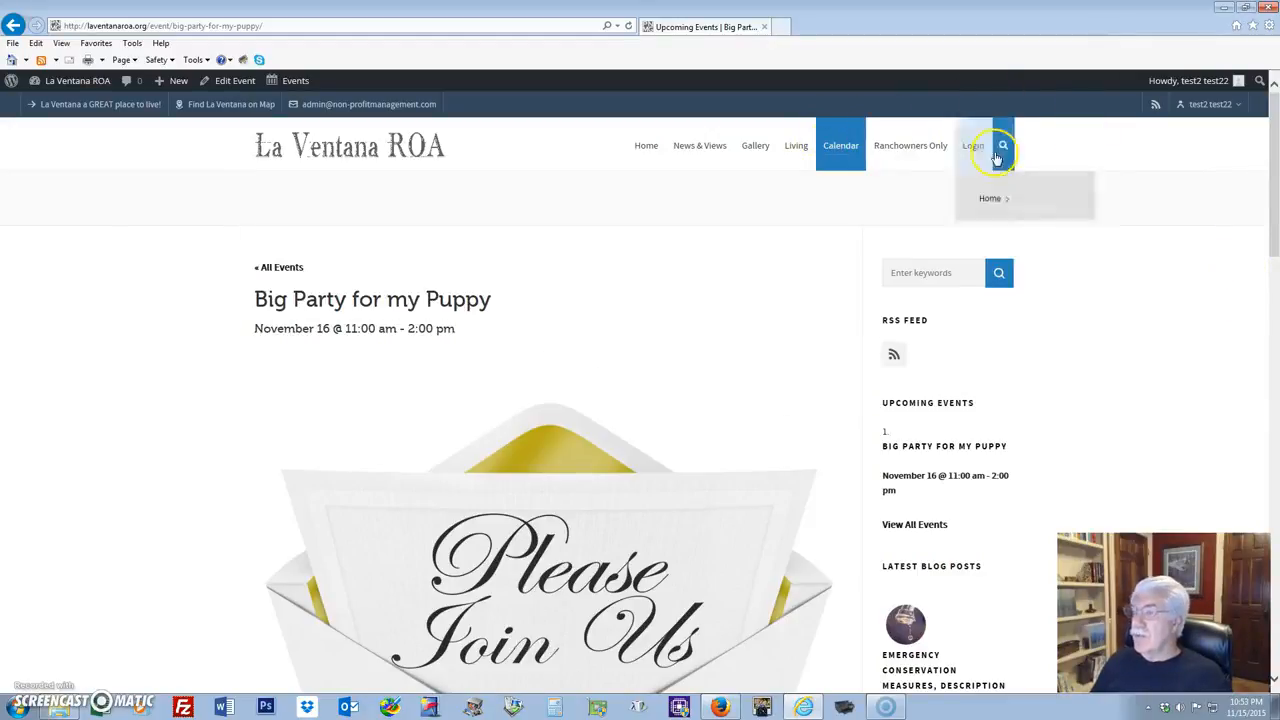
{"action": "scroll", "coordinate": [1183, 285], "scroll_direction": "down", "scroll_amount": 1}
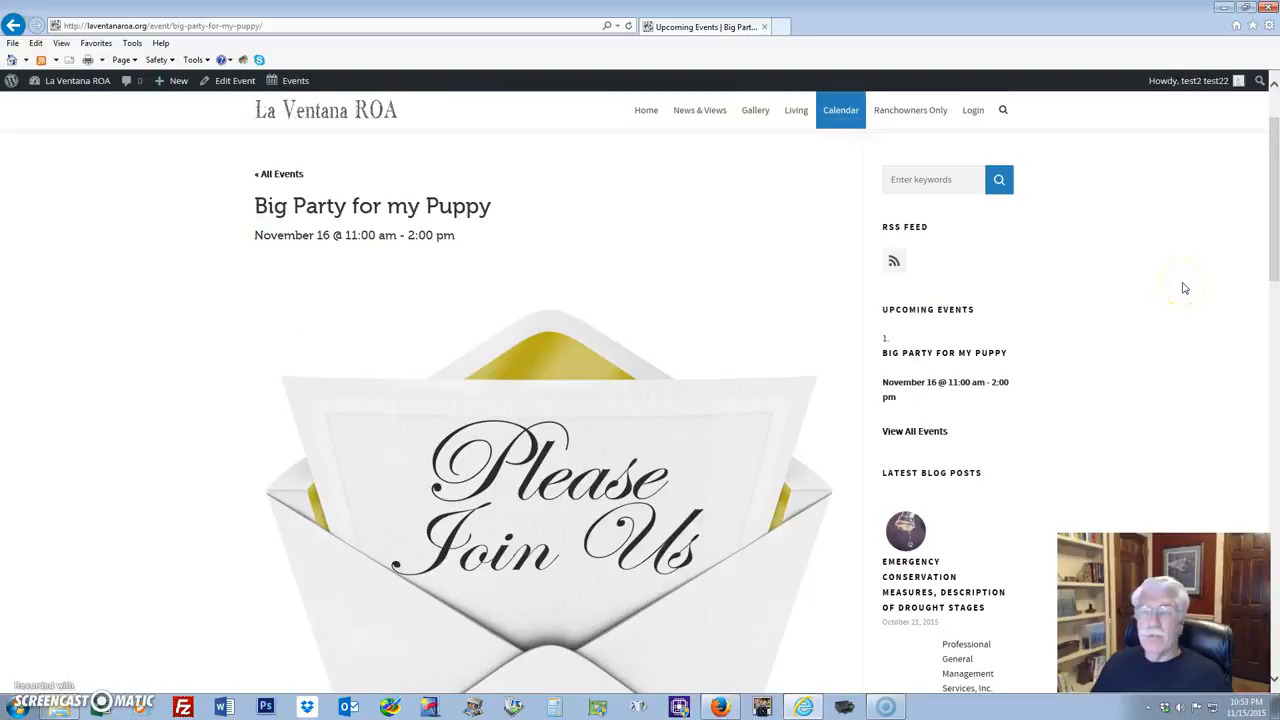